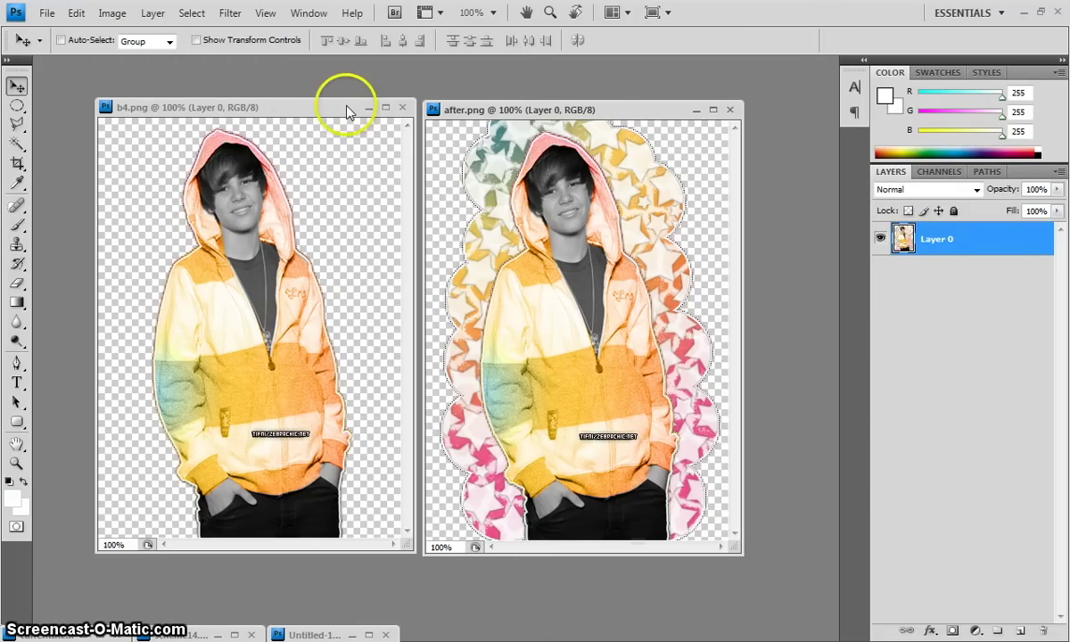
# Step: Minimize the b4.png and after.png example windows to clear the workspace
pyautogui.moveTo(346, 110)
pyautogui.mouseDown()
pyautogui.moveTo(323, 99)
pyautogui.moveTo(345, 105)
pyautogui.mouseUp()
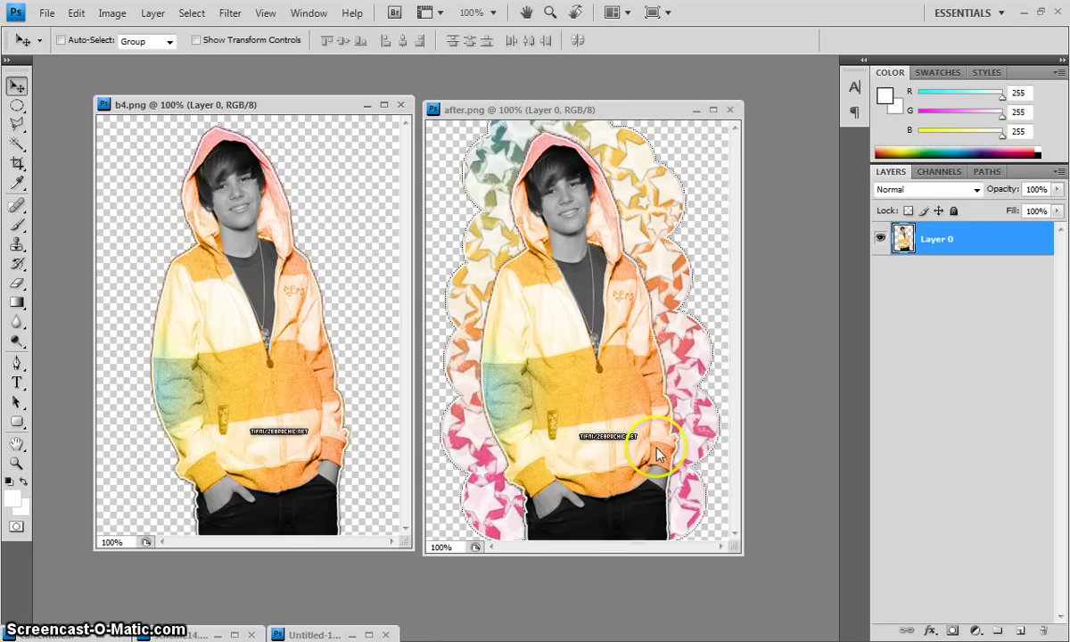
pyautogui.click(366, 105)
pyautogui.click(697, 109)
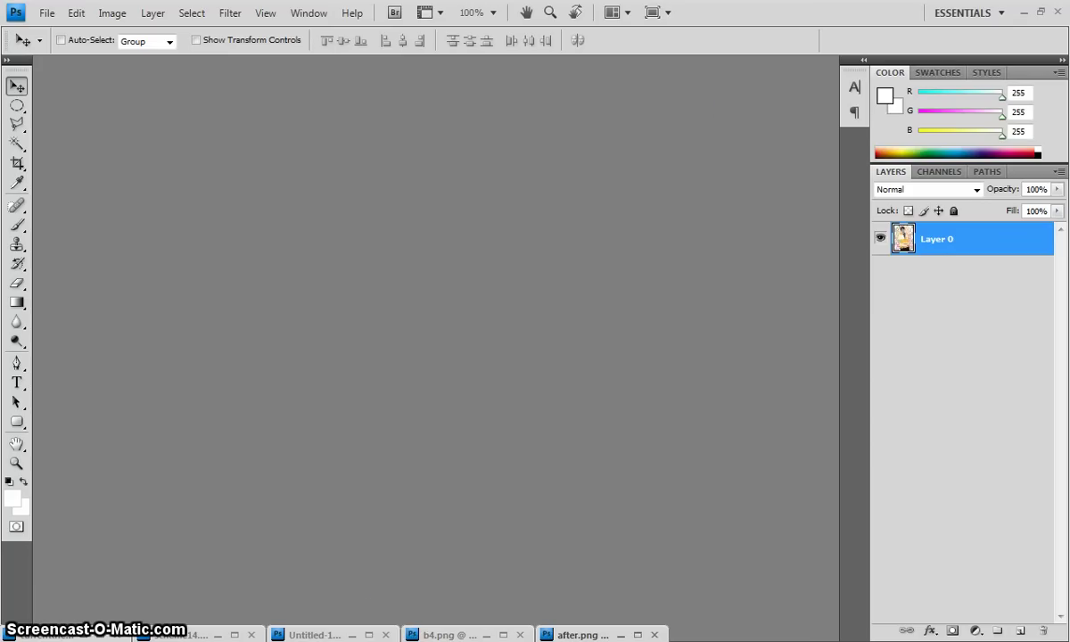
# Step: Restore Untitled-1, show Layer 3, Layer 2 copy 2 and Layer 2, and select Layer 2
pyautogui.click(366, 635)
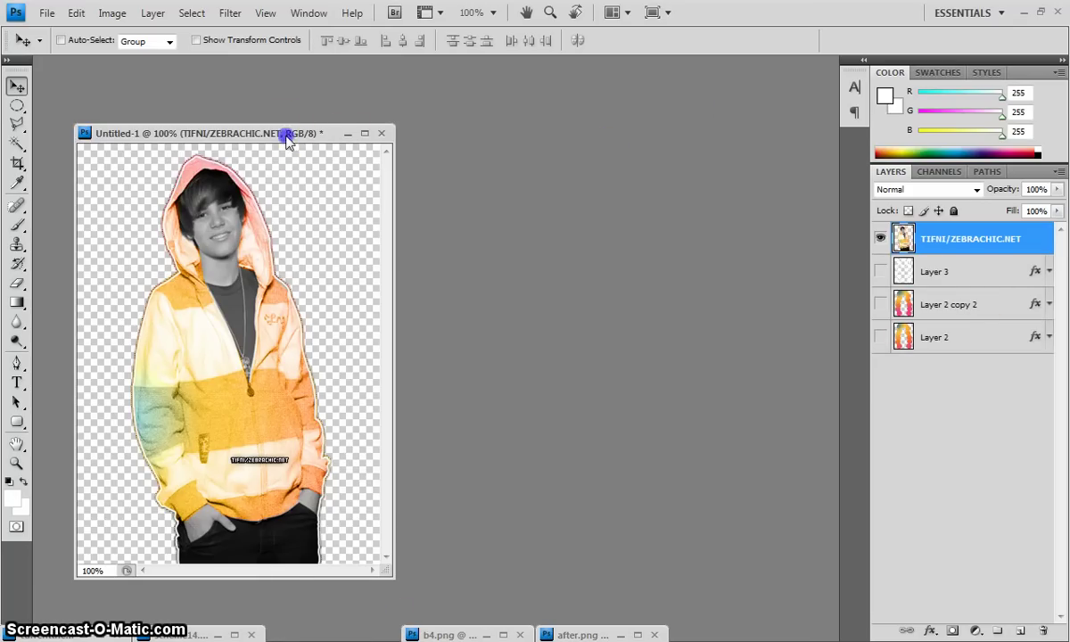
pyautogui.moveTo(287, 136); pyautogui.dragTo(520, 116)
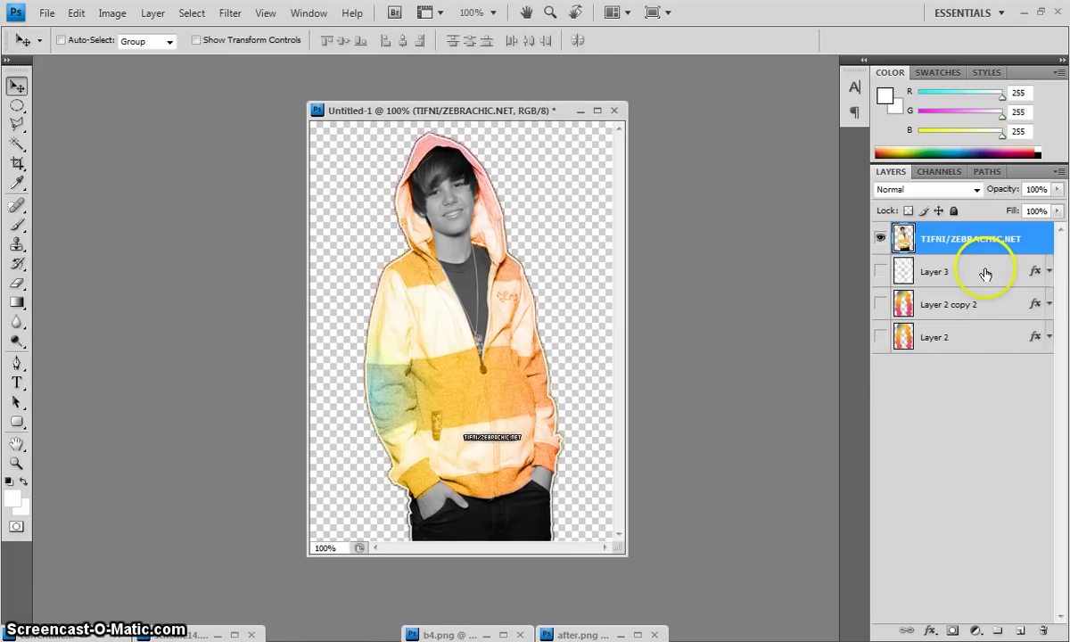
pyautogui.click(880, 271)
pyautogui.click(880, 304)
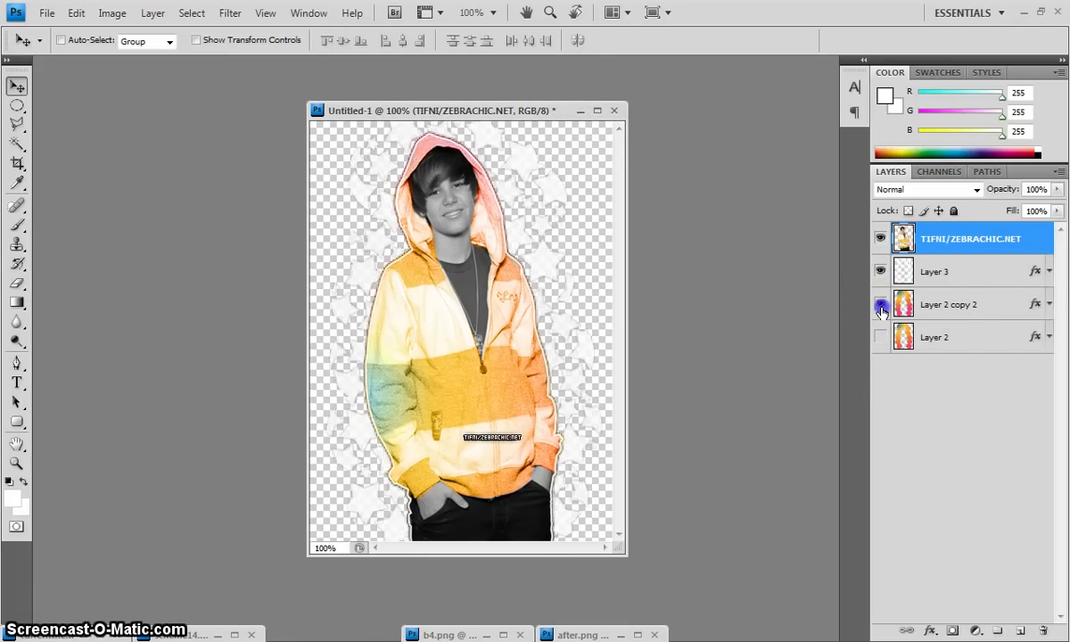
pyautogui.click(881, 337)
pyautogui.click(940, 337)
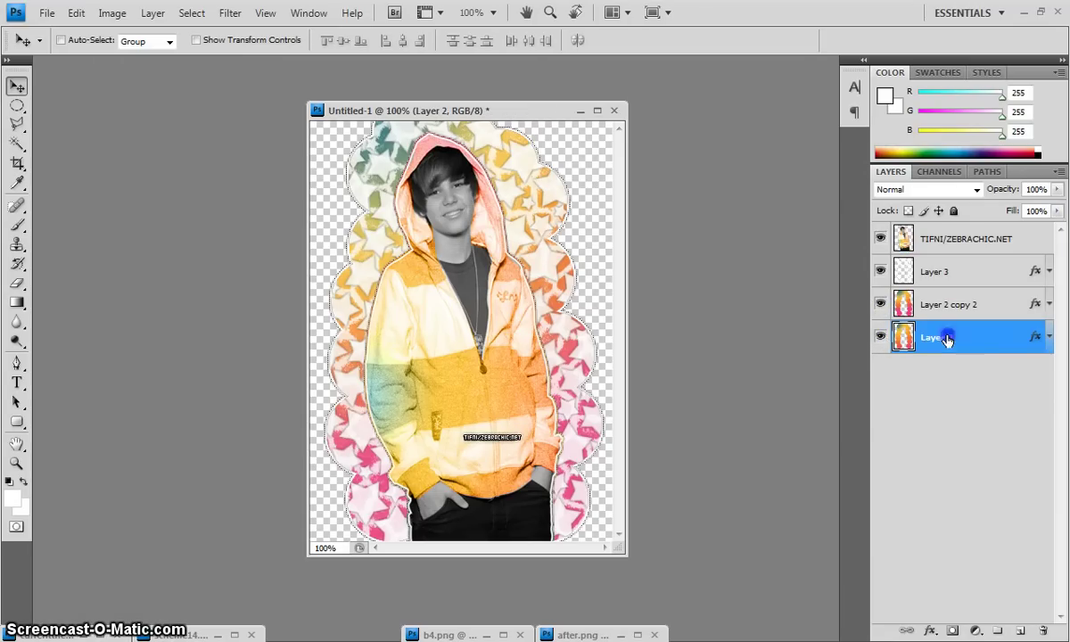
# Step: Compare the star, pattern and glow layers, then hide them all, leaving only the figure
pyautogui.click(880, 303)
pyautogui.click(880, 271)
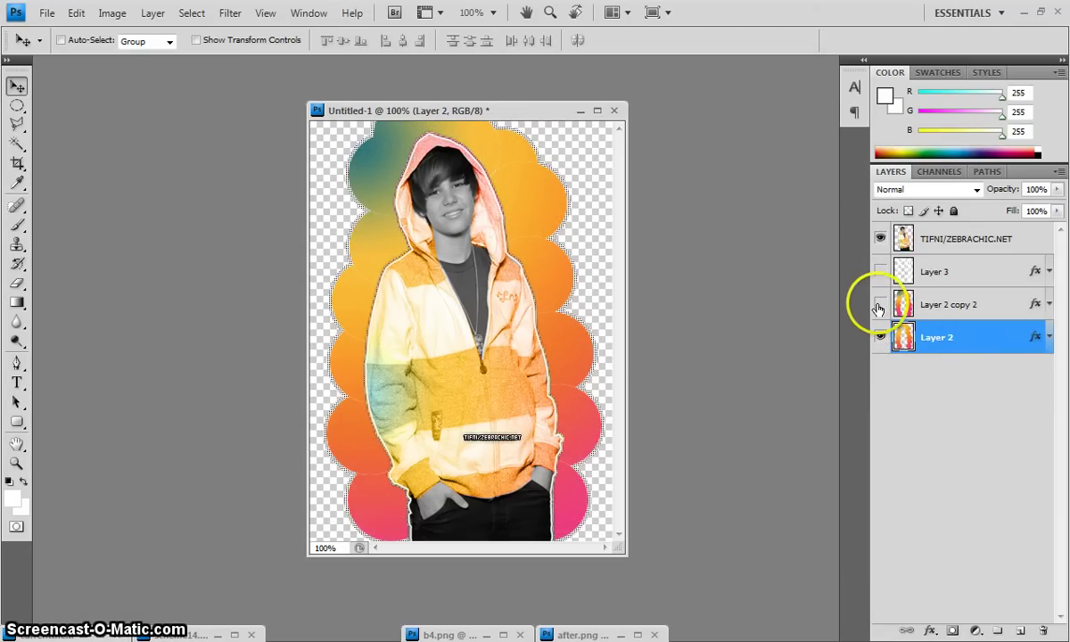
pyautogui.click(879, 304)
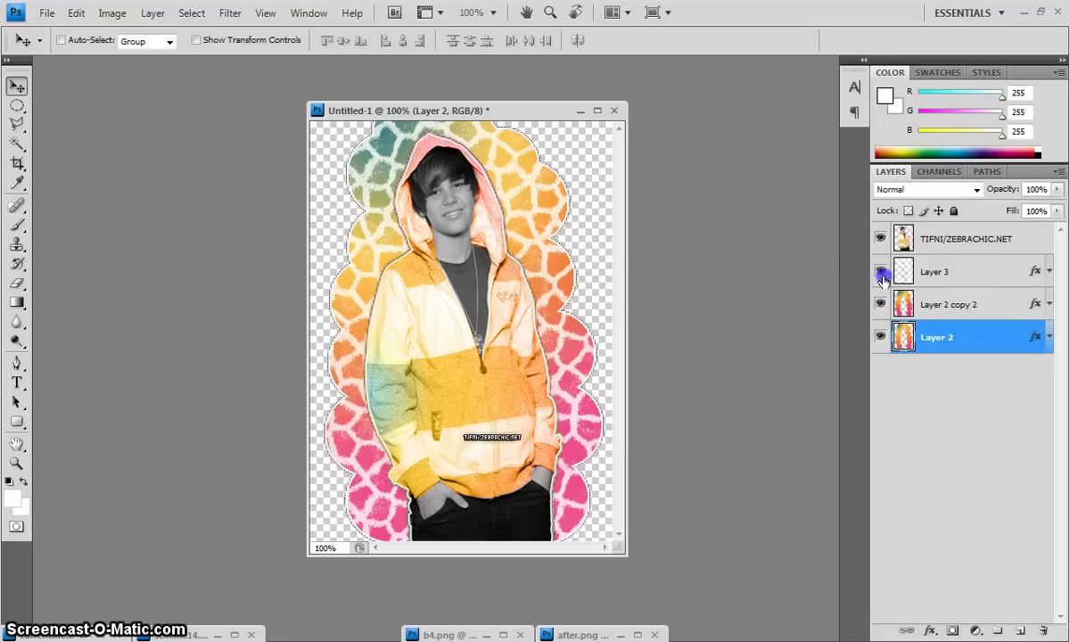
pyautogui.click(880, 271)
pyautogui.click(881, 272)
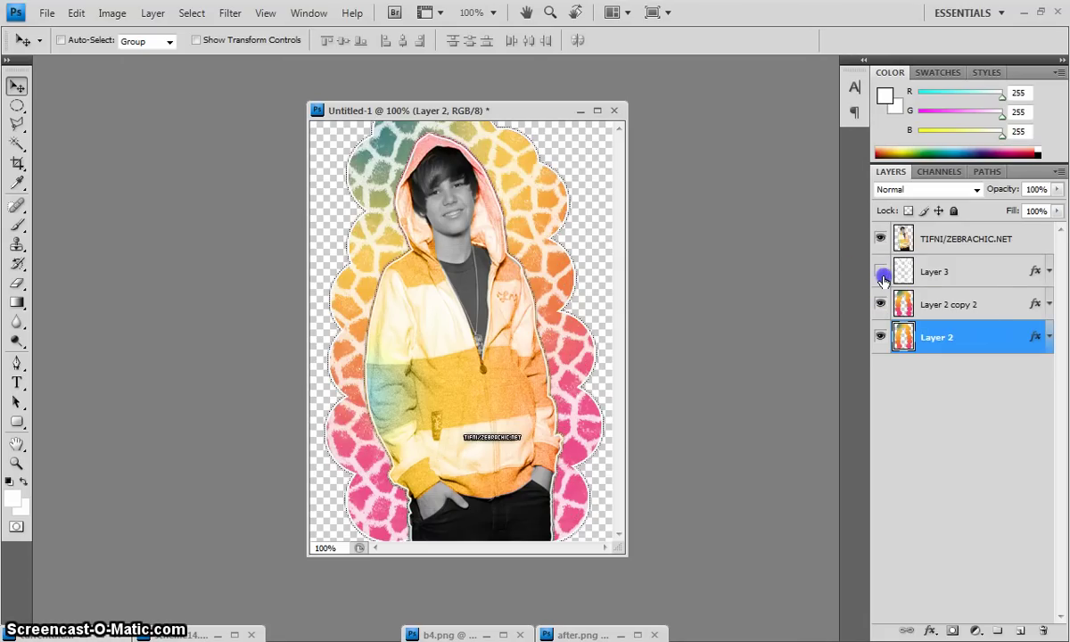
pyautogui.click(881, 272)
pyautogui.click(880, 272)
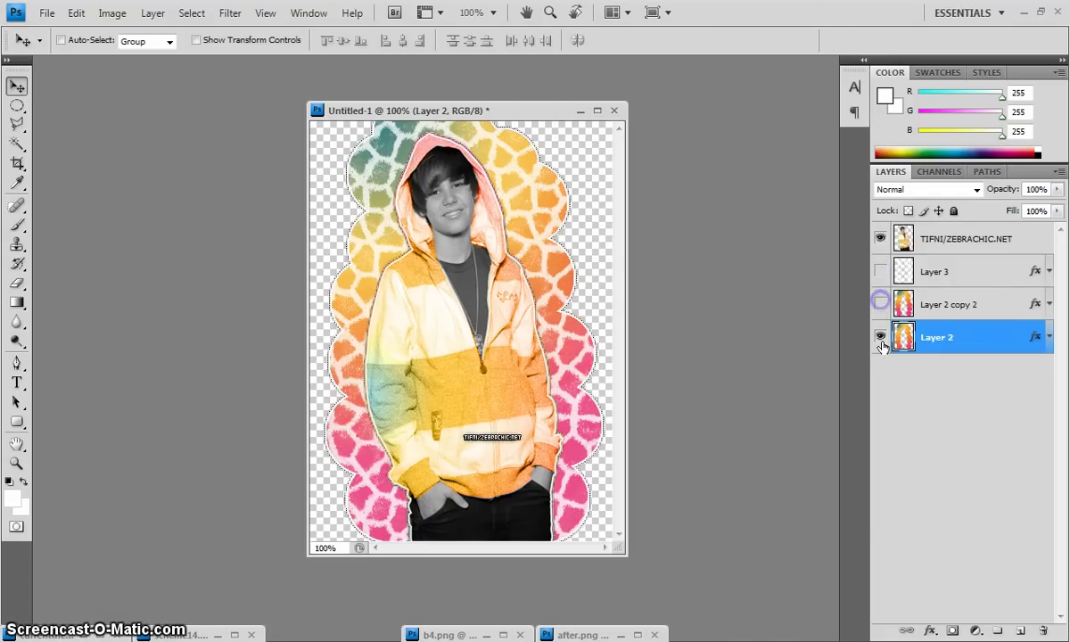
pyautogui.click(881, 304)
pyautogui.click(881, 337)
pyautogui.moveTo(496, 105); pyautogui.dragTo(499, 108)
# Step: Delete the hidden layers and add a new empty Layer 1 beneath the figure layer
pyautogui.press('Delete')
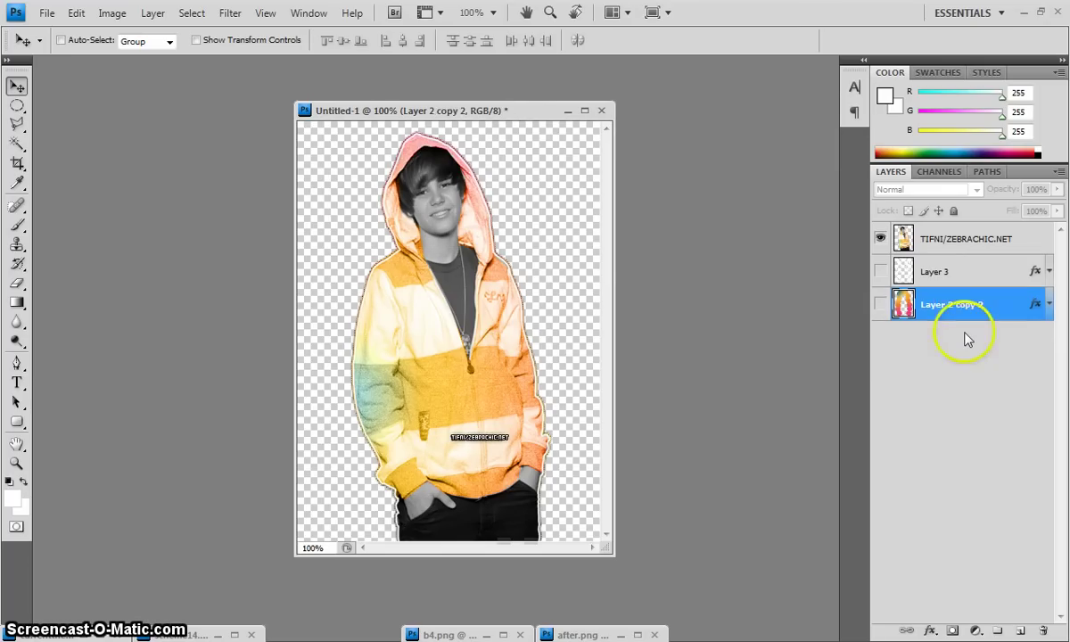
pyautogui.press('Delete')
pyautogui.press('Delete')
pyautogui.click(151, 12)
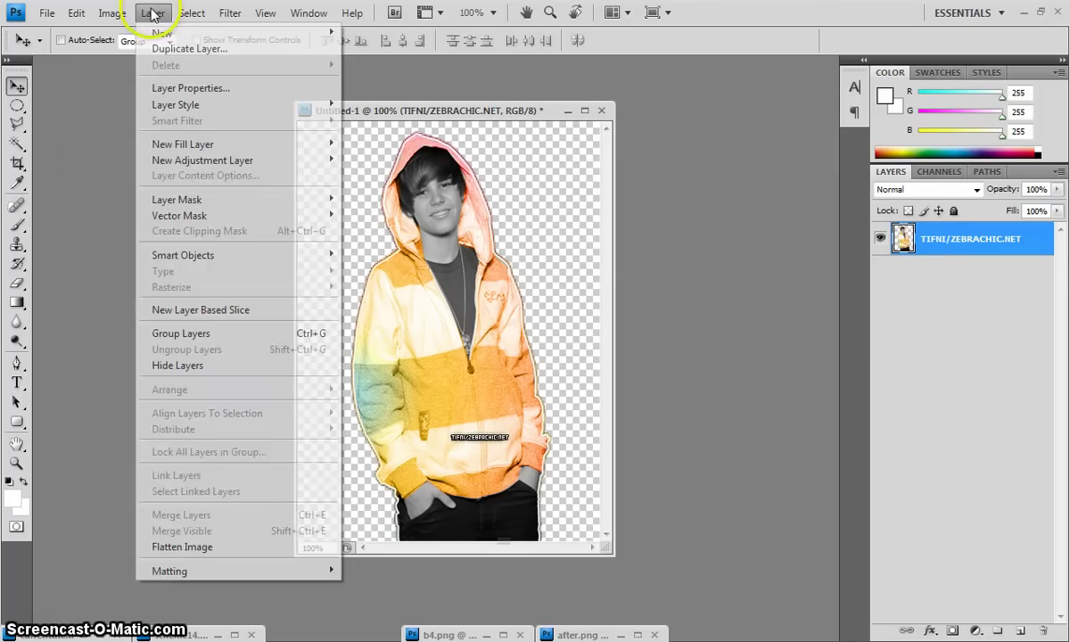
pyautogui.moveTo(162, 36)
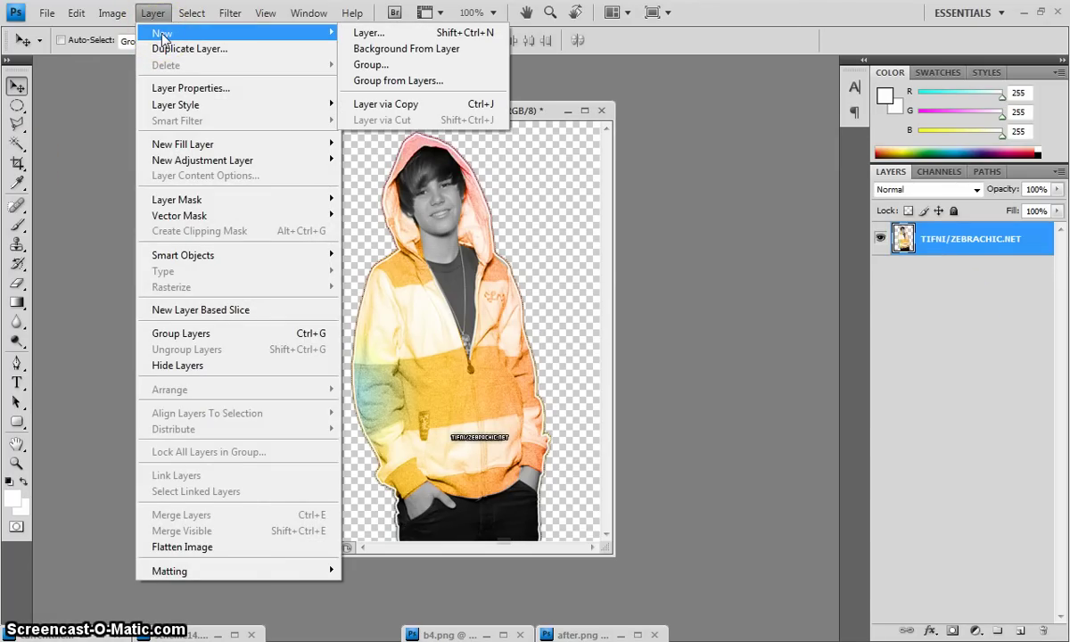
pyautogui.click(368, 32)
pyautogui.click(734, 320)
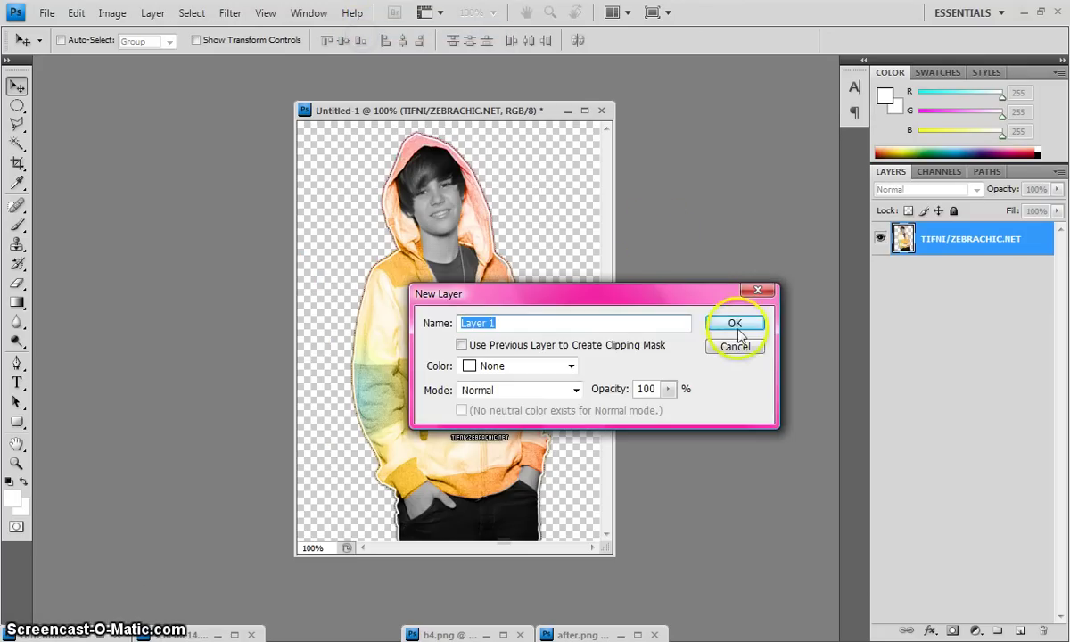
pyautogui.moveTo(932, 246); pyautogui.dragTo(938, 292)
# Step: Bring up the marquee tool flyout to choose a selection shape
pyautogui.click(17, 105)
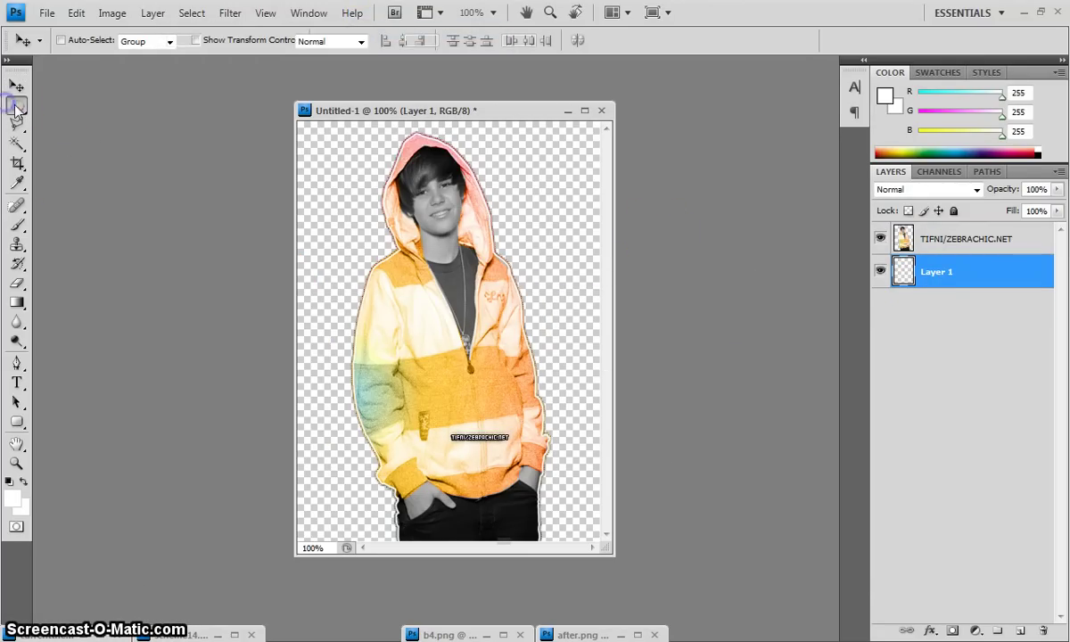
pyautogui.click(55, 104)
pyautogui.click(19, 107)
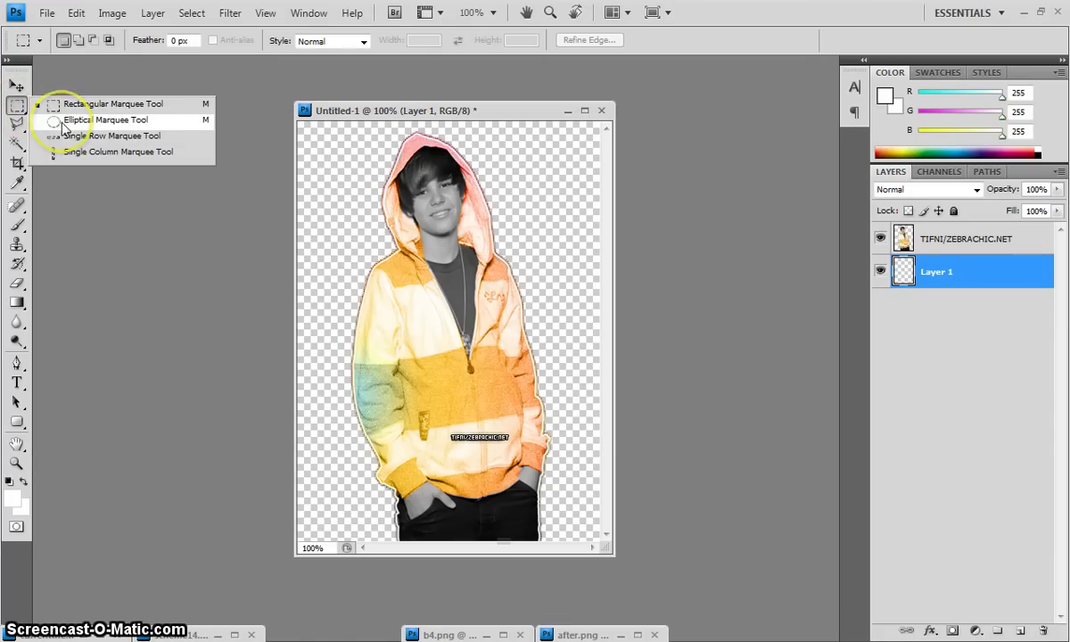
# Step: Draw a circular selection left of the head and fill it white with the Paint Bucket
pyautogui.click(77, 121)
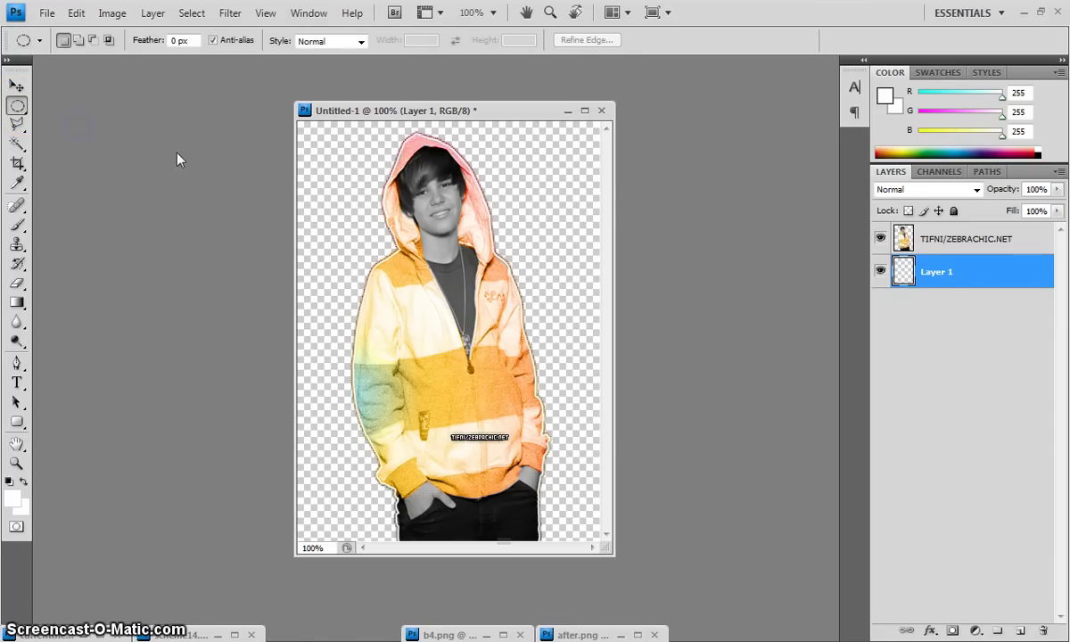
pyautogui.click(332, 142)
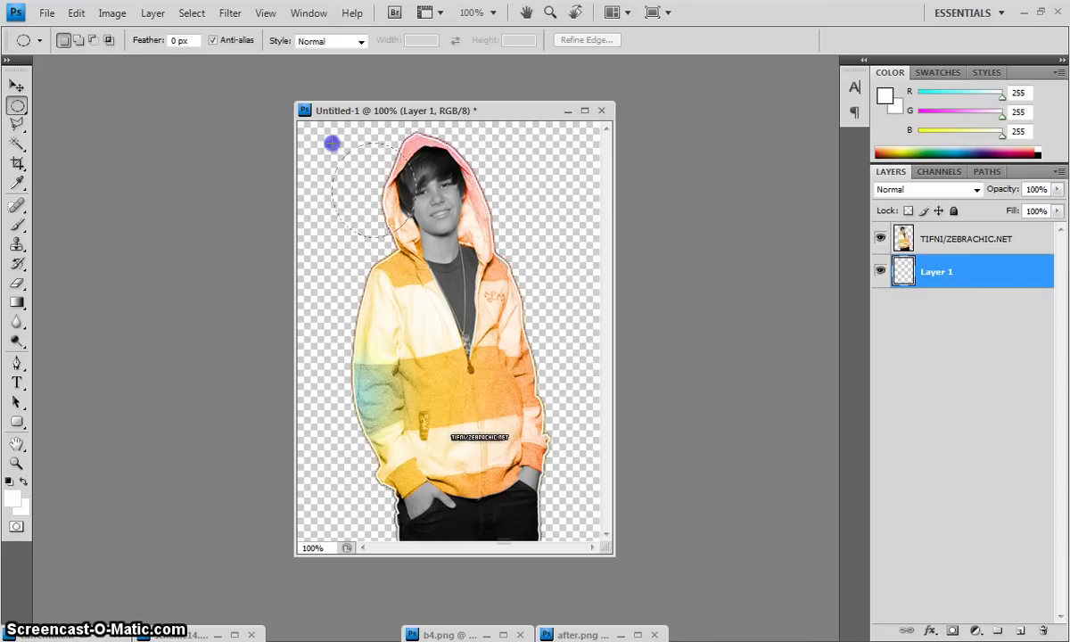
pyautogui.moveTo(406, 228); pyautogui.dragTo(419, 236)
pyautogui.moveTo(331, 143); pyautogui.dragTo(410, 233)
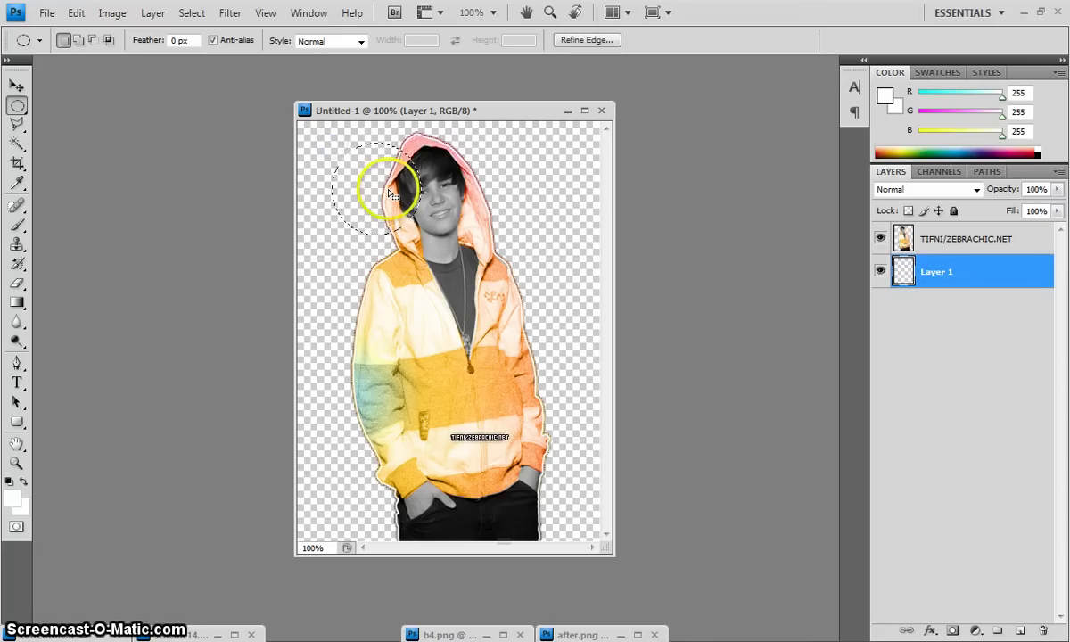
pyautogui.click(18, 302)
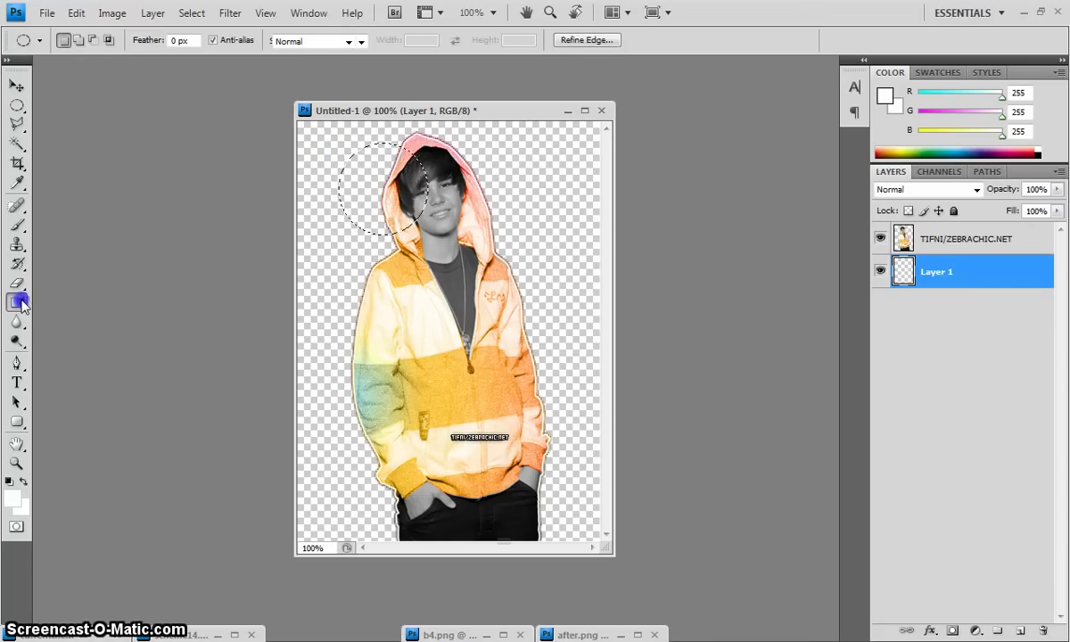
pyautogui.click(53, 316)
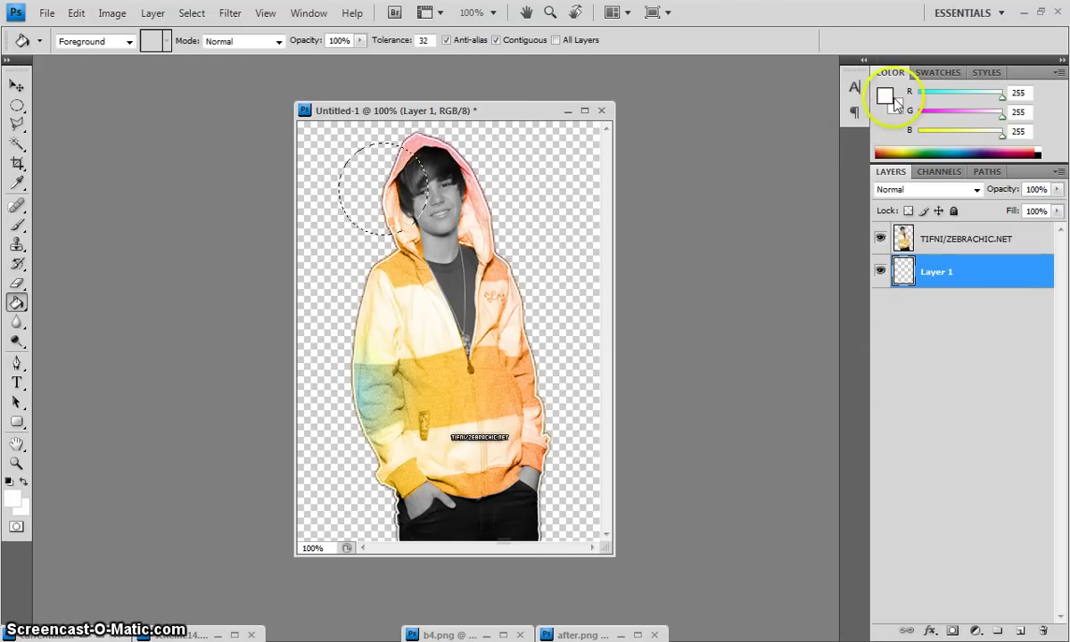
pyautogui.click(390, 174)
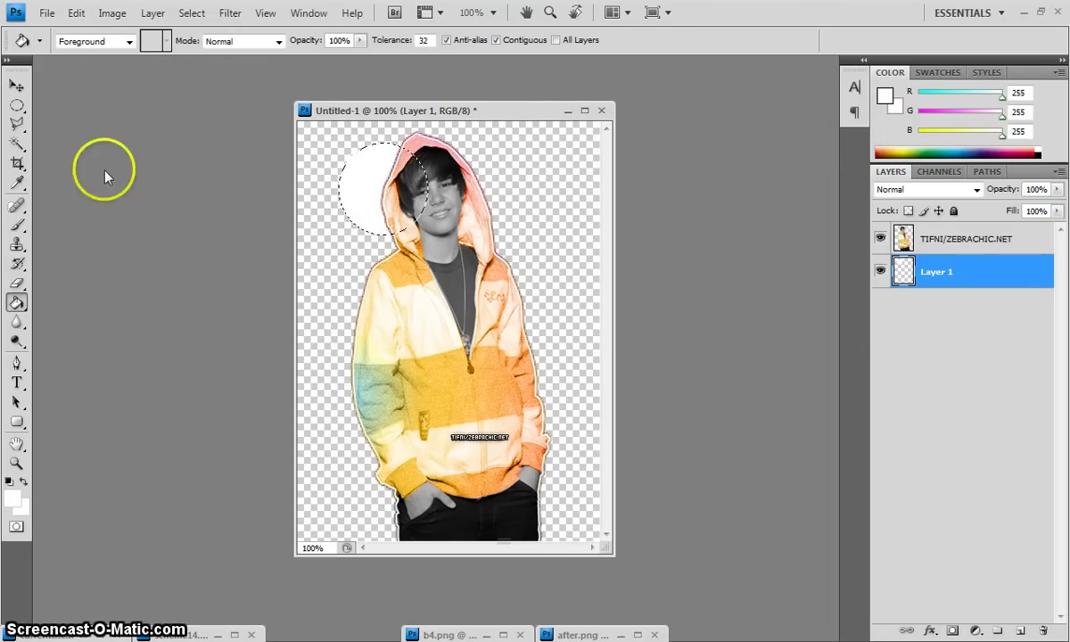
# Step: Fill white circles beside the shoulder and further down the left side
pyautogui.click(13, 104)
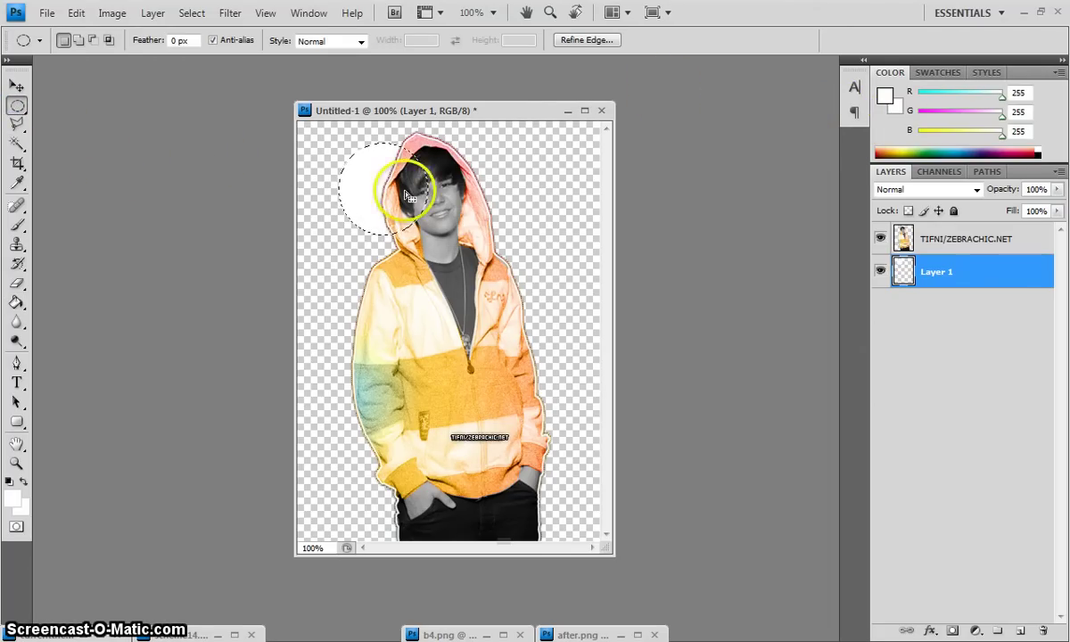
pyautogui.moveTo(404, 183)
pyautogui.mouseDown()
pyautogui.moveTo(390, 236)
pyautogui.moveTo(375, 245)
pyautogui.moveTo(405, 260)
pyautogui.mouseUp()
pyautogui.click(16, 303)
pyautogui.click(343, 265)
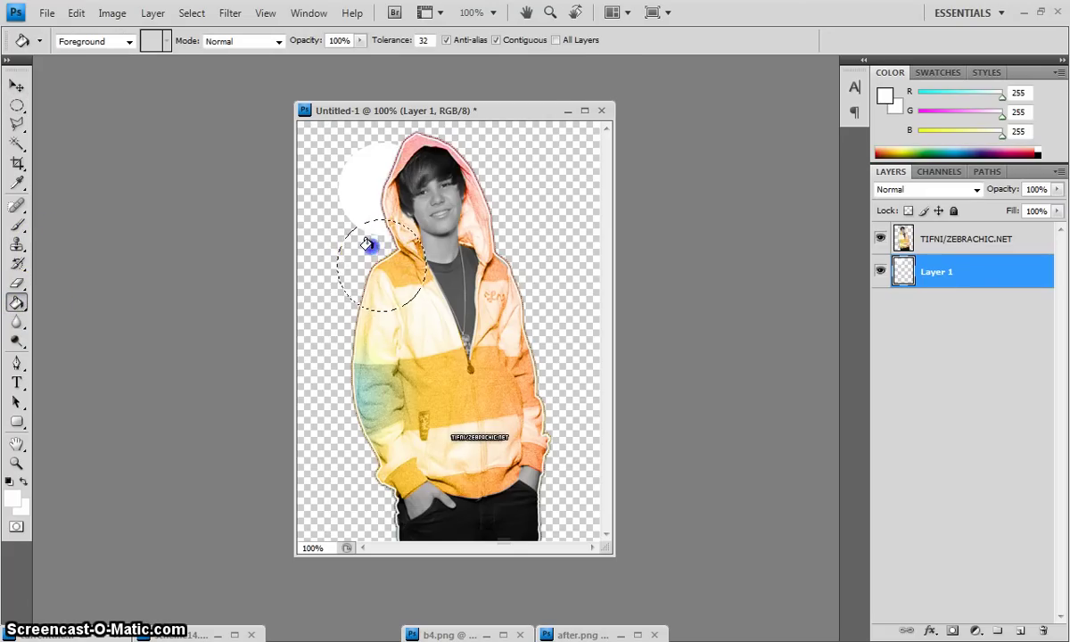
pyautogui.click(16, 104)
pyautogui.hotkey('ctrl', 'z')
pyautogui.hotkey('ctrl', 'z')
pyautogui.moveTo(401, 268)
pyautogui.mouseDown()
pyautogui.moveTo(383, 303)
pyautogui.moveTo(386, 339)
pyautogui.mouseUp()
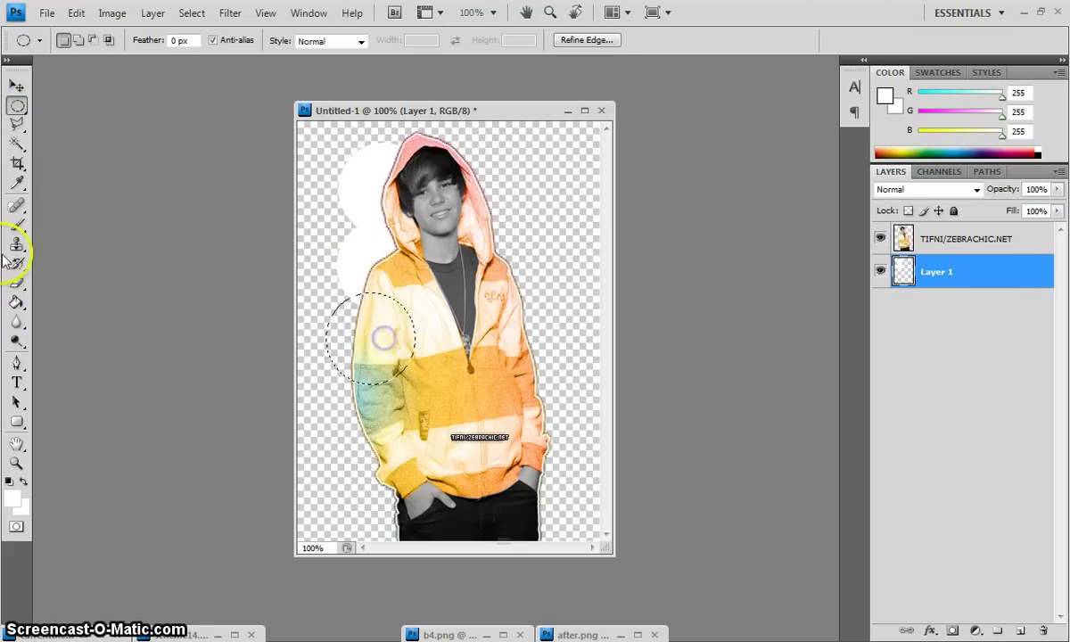
pyautogui.click(16, 302)
pyautogui.click(344, 326)
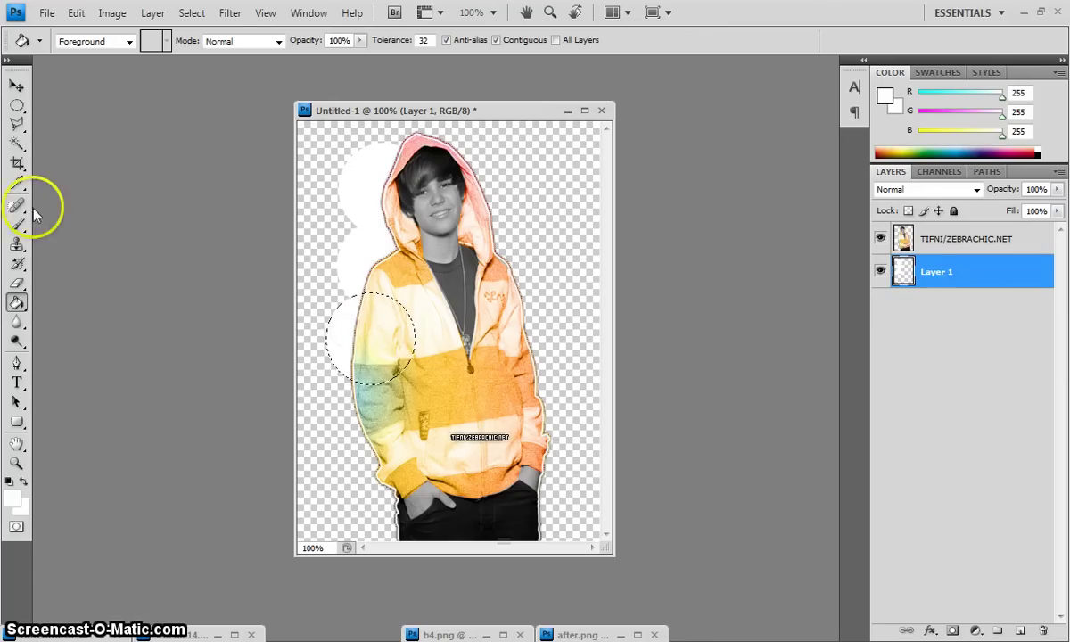
# Step: Fill white circles along the left sleeve and lower sleeve
pyautogui.click(16, 105)
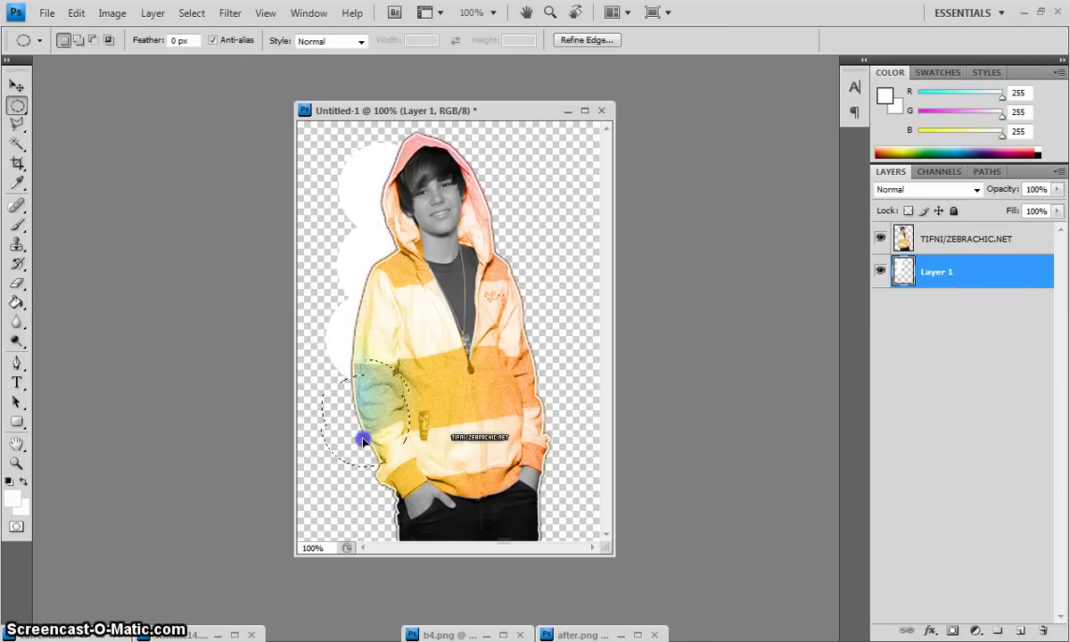
pyautogui.moveTo(363, 440); pyautogui.dragTo(377, 429)
pyautogui.click(16, 302)
pyautogui.click(345, 412)
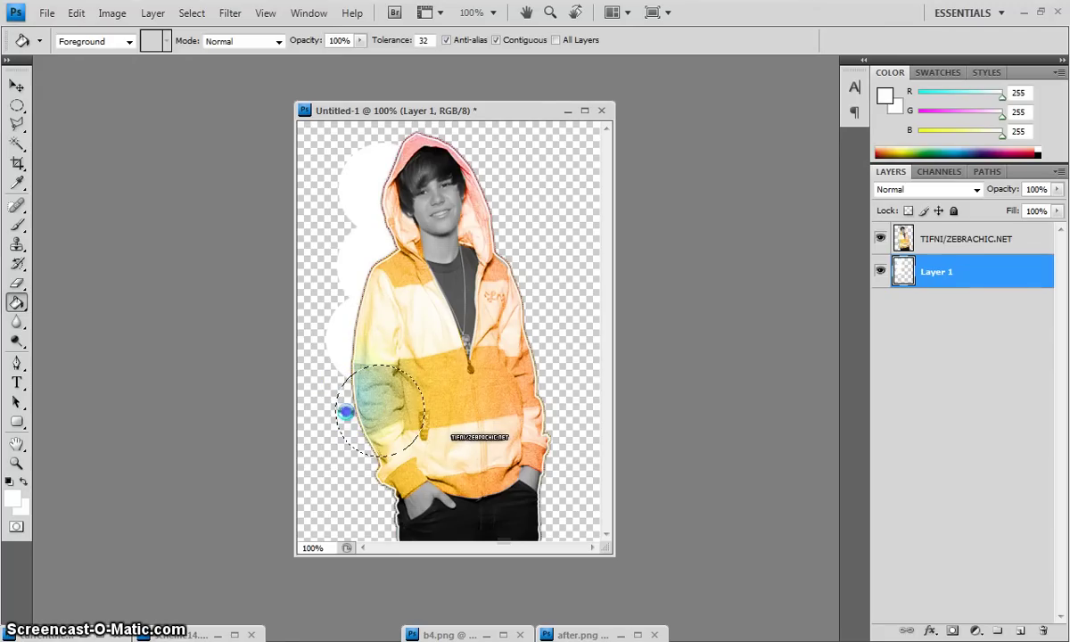
pyautogui.click(16, 105)
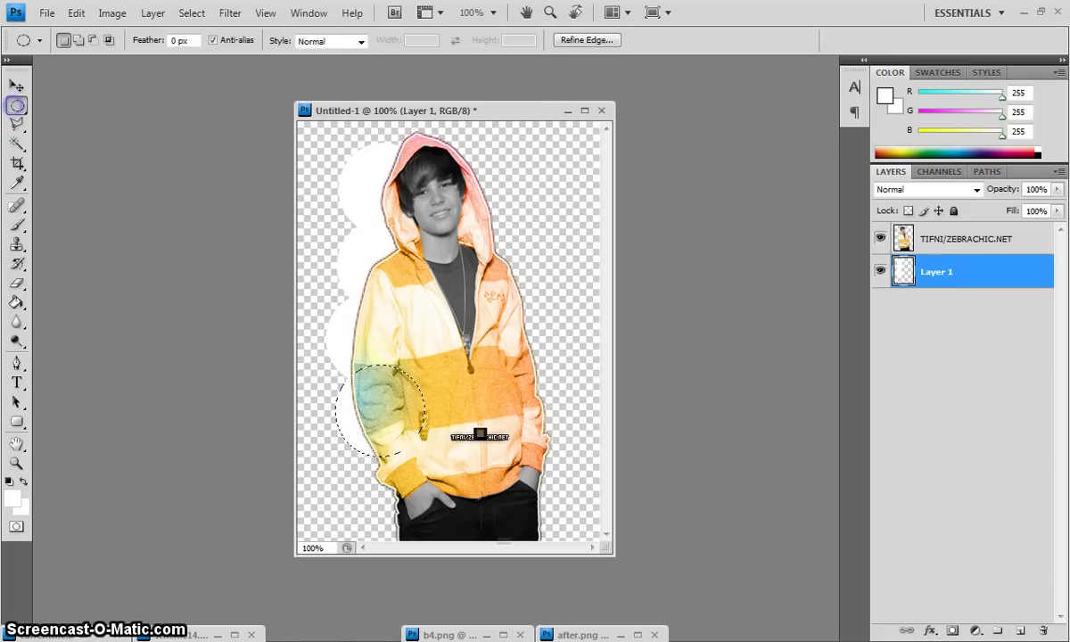
pyautogui.moveTo(366, 425); pyautogui.dragTo(378, 502)
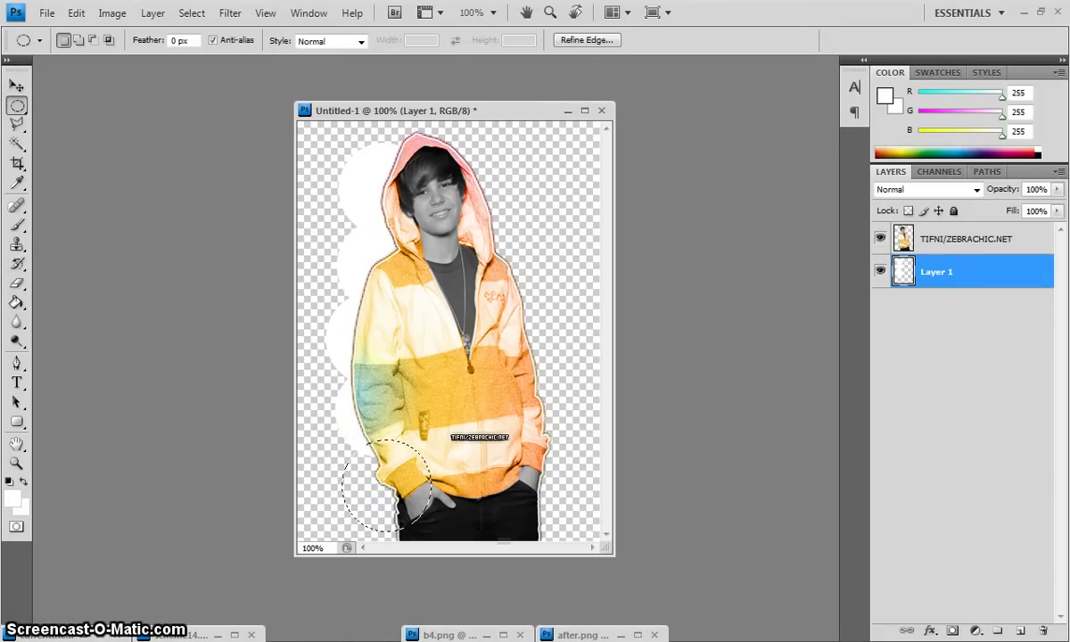
pyautogui.click(17, 303)
pyautogui.click(374, 478)
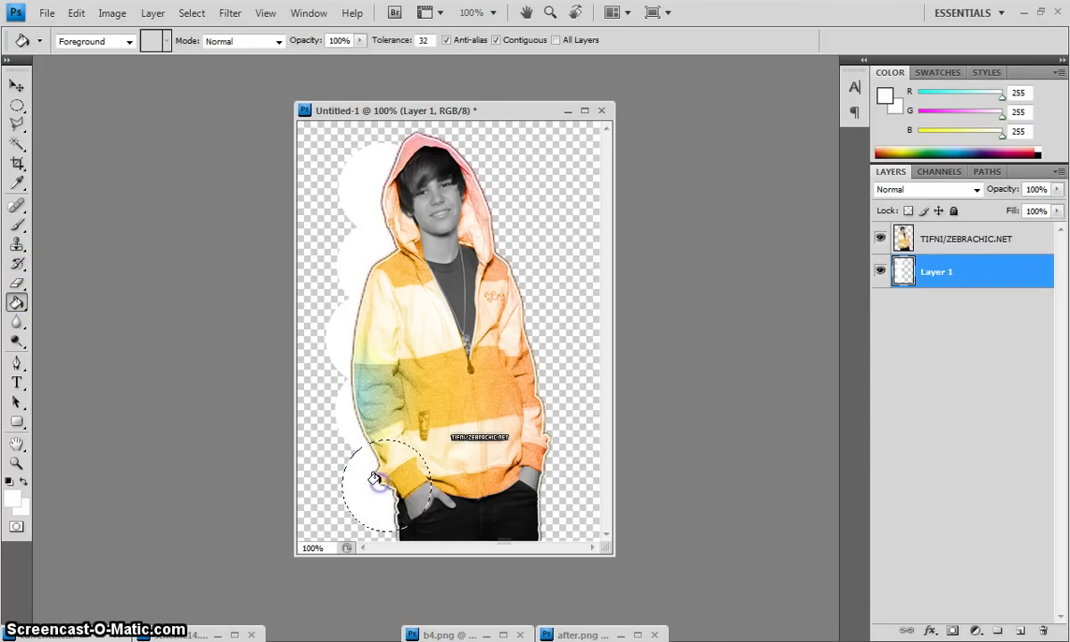
pyautogui.click(17, 105)
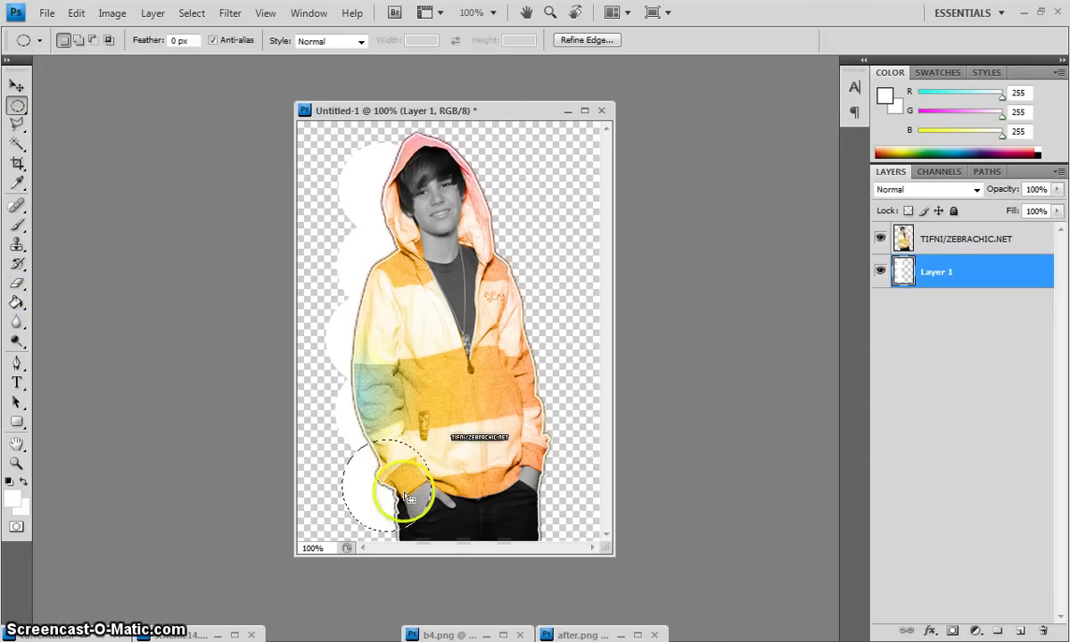
# Step: Enlarge the document window and fill a white circle beside the left hand
pyautogui.moveTo(510, 110); pyautogui.dragTo(506, 81)
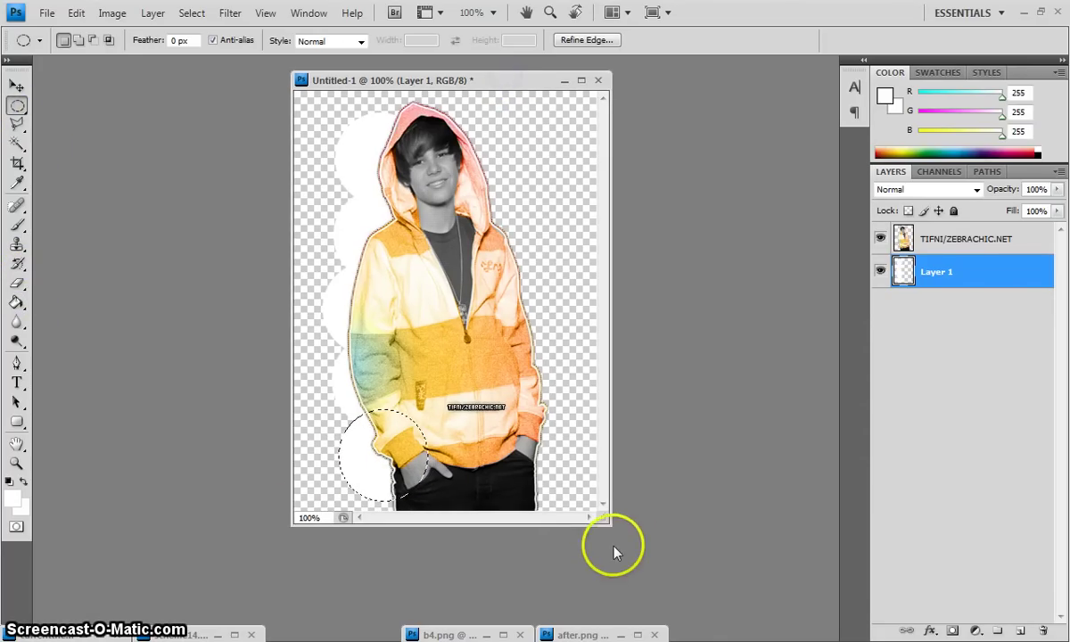
pyautogui.moveTo(609, 523); pyautogui.dragTo(697, 580)
pyautogui.moveTo(419, 491); pyautogui.dragTo(429, 537)
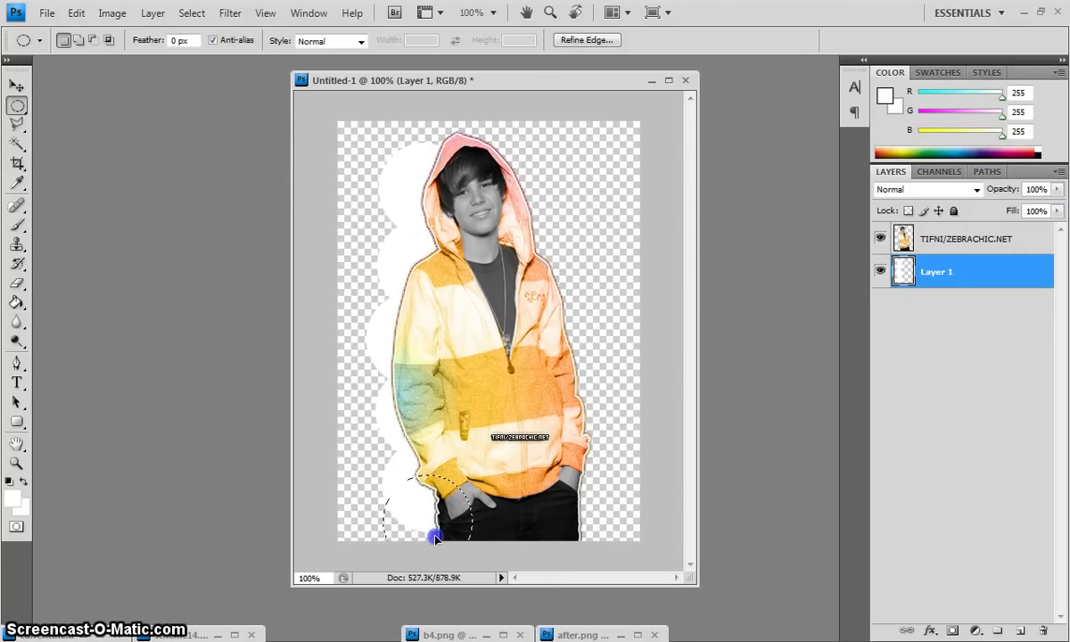
pyautogui.click(16, 302)
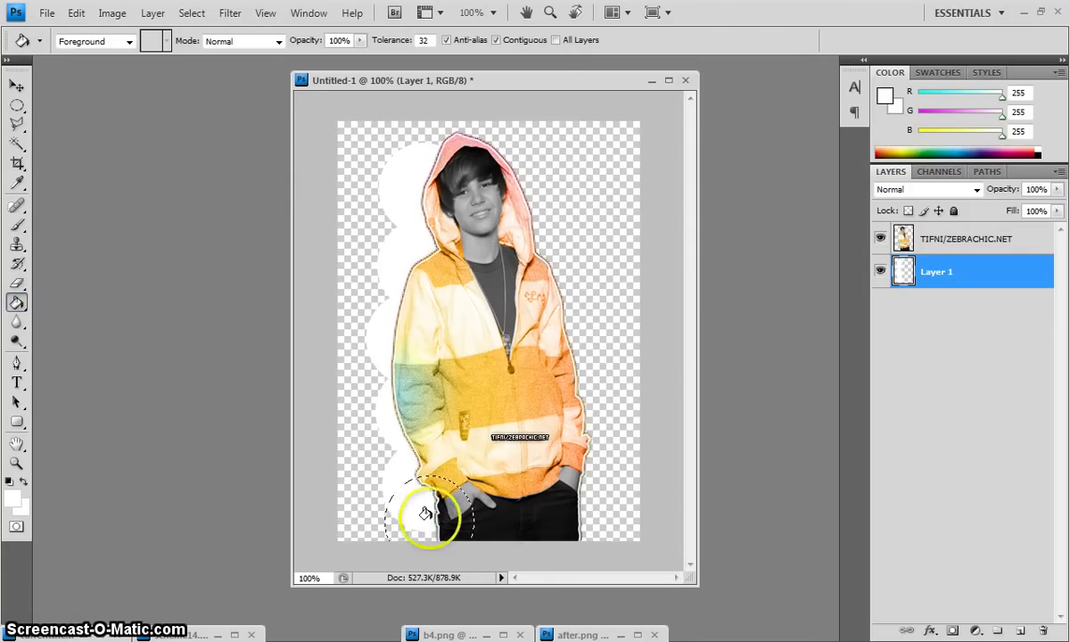
pyautogui.click(395, 530)
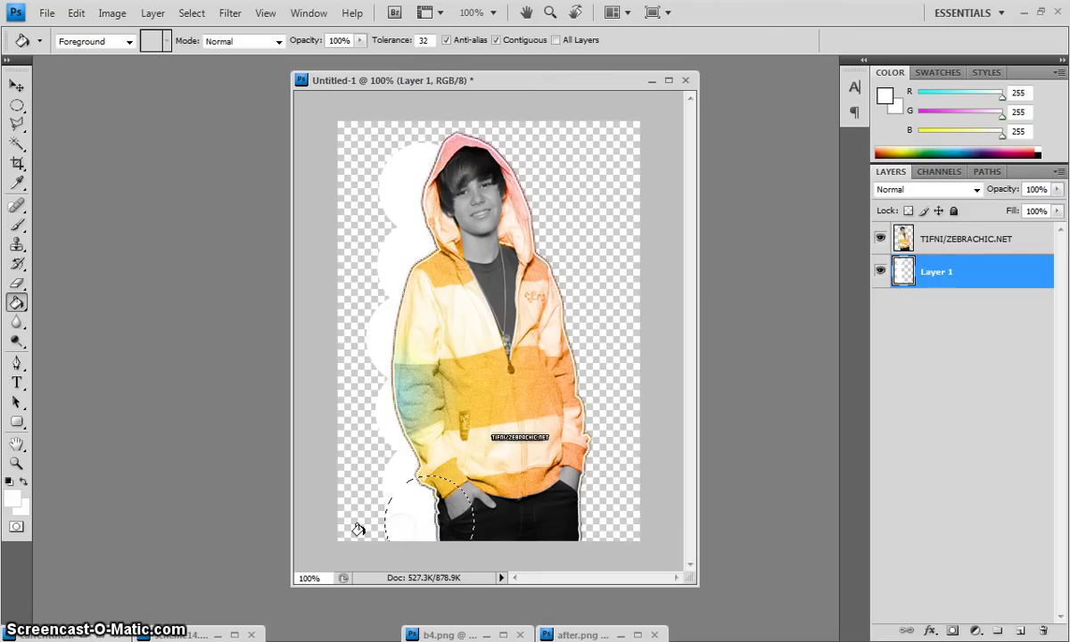
pyautogui.click(17, 106)
# Step: Fill white circles over the top of the hood and just right of it
pyautogui.moveTo(447, 514); pyautogui.dragTo(555, 290)
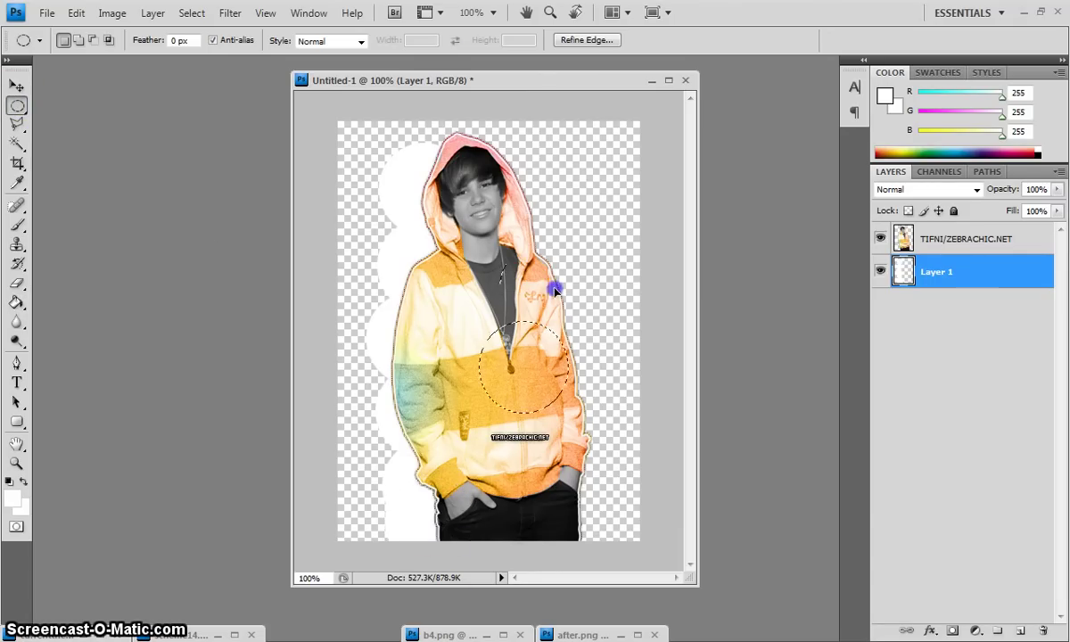
pyautogui.moveTo(469, 162); pyautogui.dragTo(468, 147)
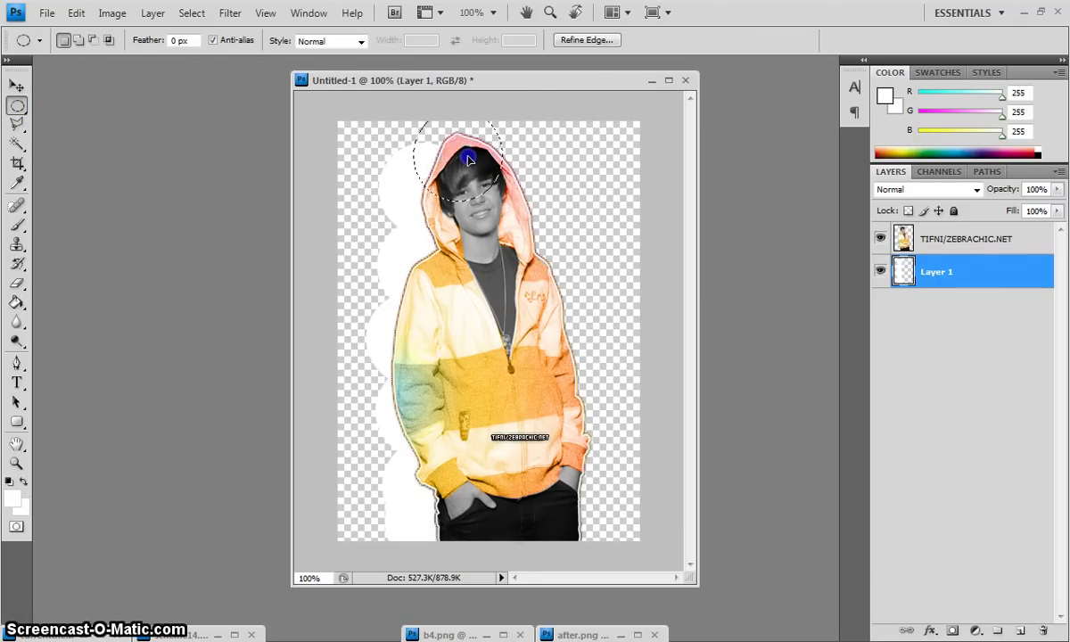
pyautogui.click(17, 302)
pyautogui.click(443, 130)
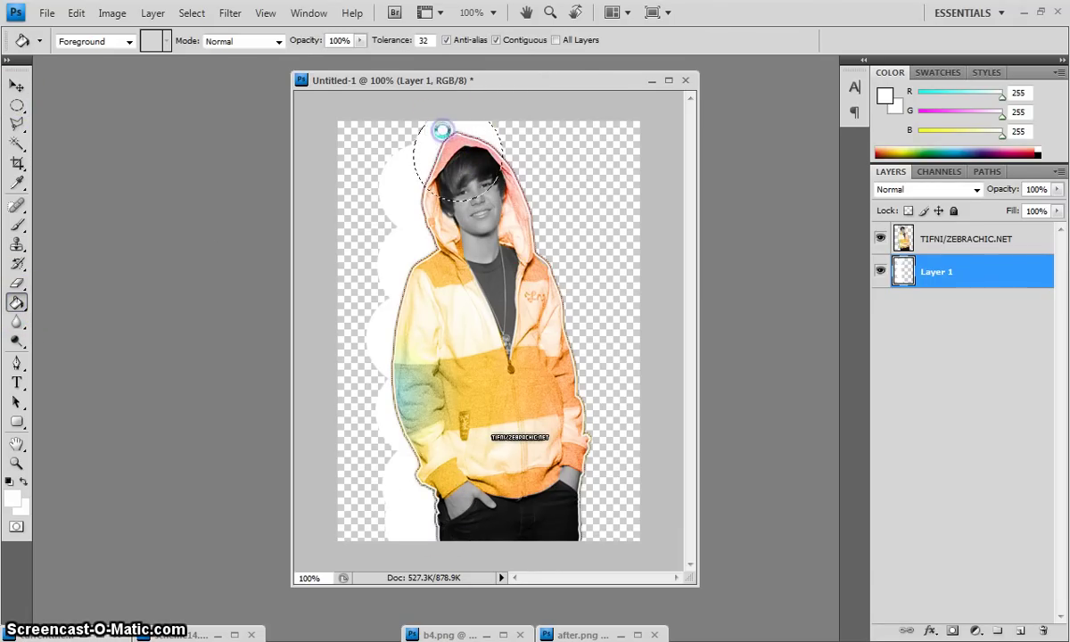
pyautogui.click(17, 105)
pyautogui.moveTo(454, 143); pyautogui.dragTo(511, 167)
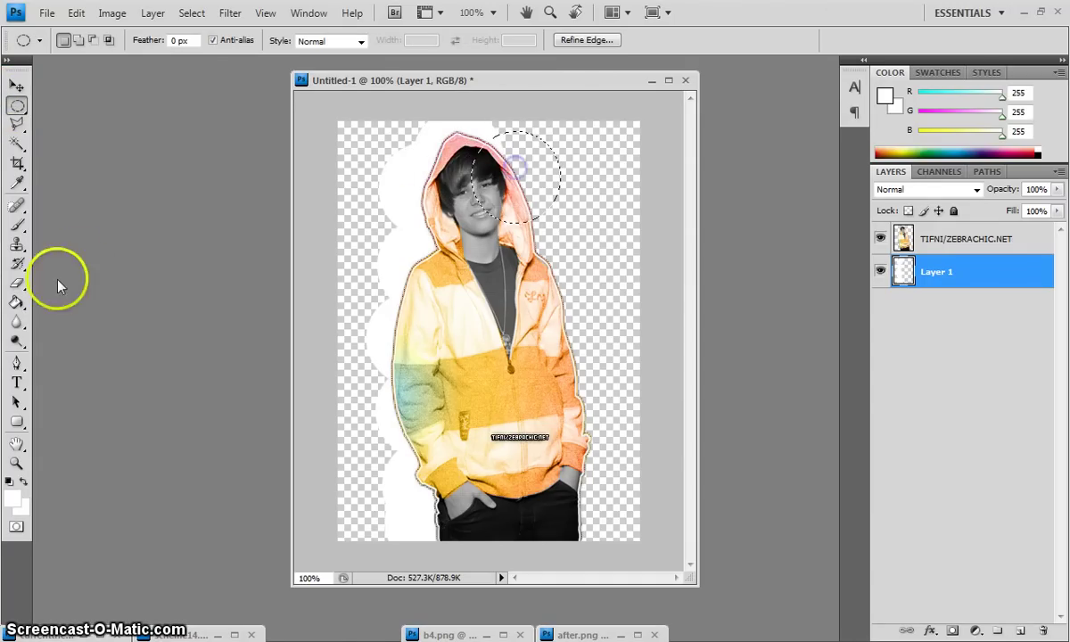
pyautogui.click(17, 302)
pyautogui.click(529, 149)
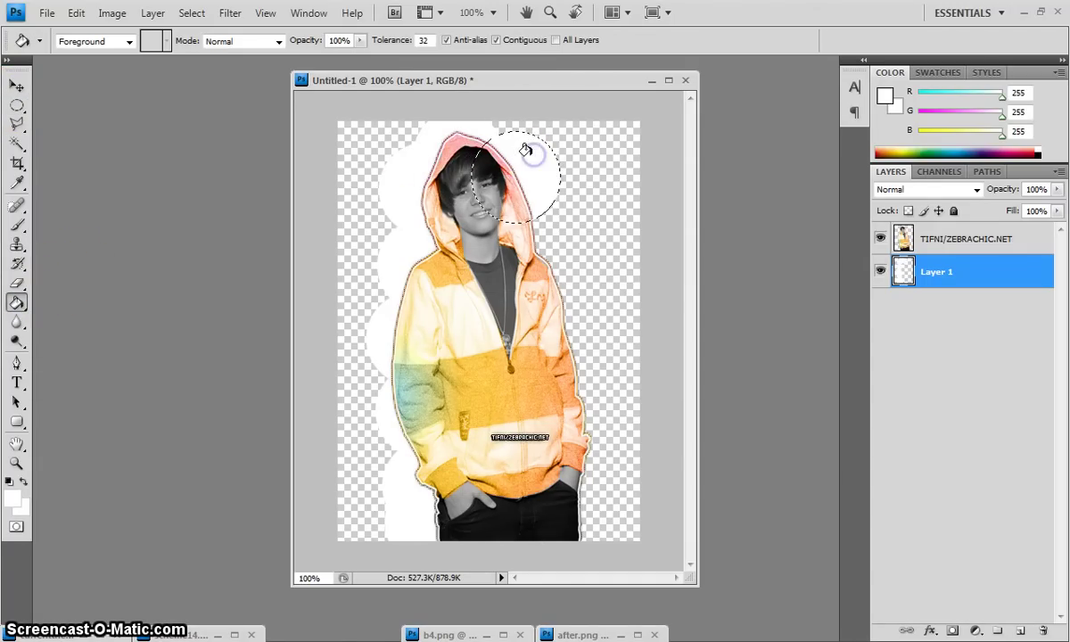
# Step: Fill white circles right of the hood and beside the right shoulder
pyautogui.click(16, 106)
pyautogui.moveTo(523, 177); pyautogui.dragTo(560, 241)
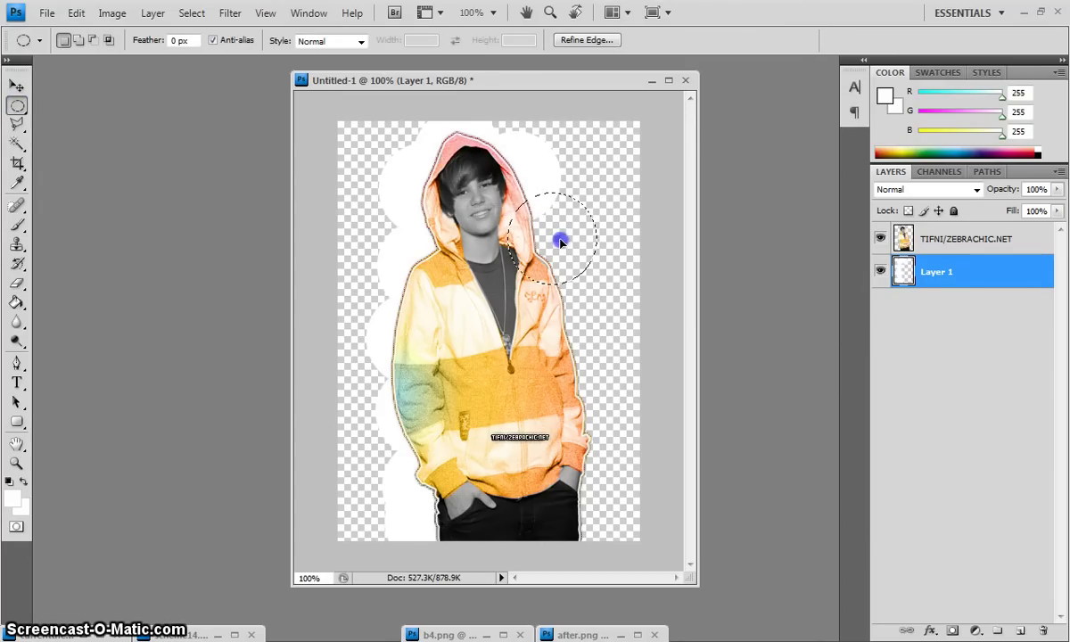
pyautogui.click(17, 105)
pyautogui.click(74, 124)
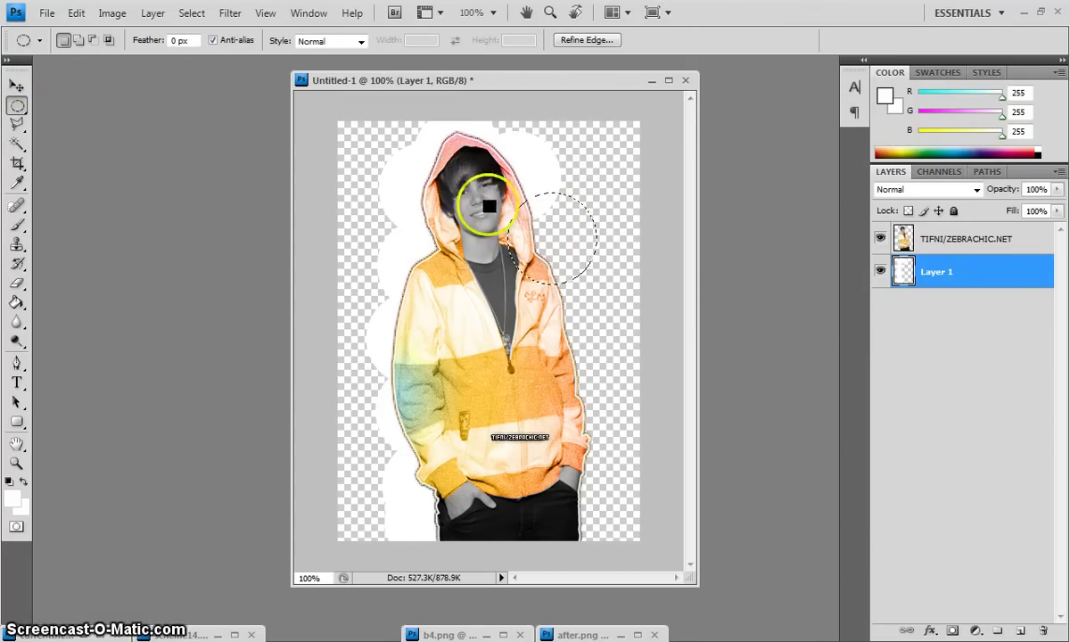
pyautogui.click(17, 302)
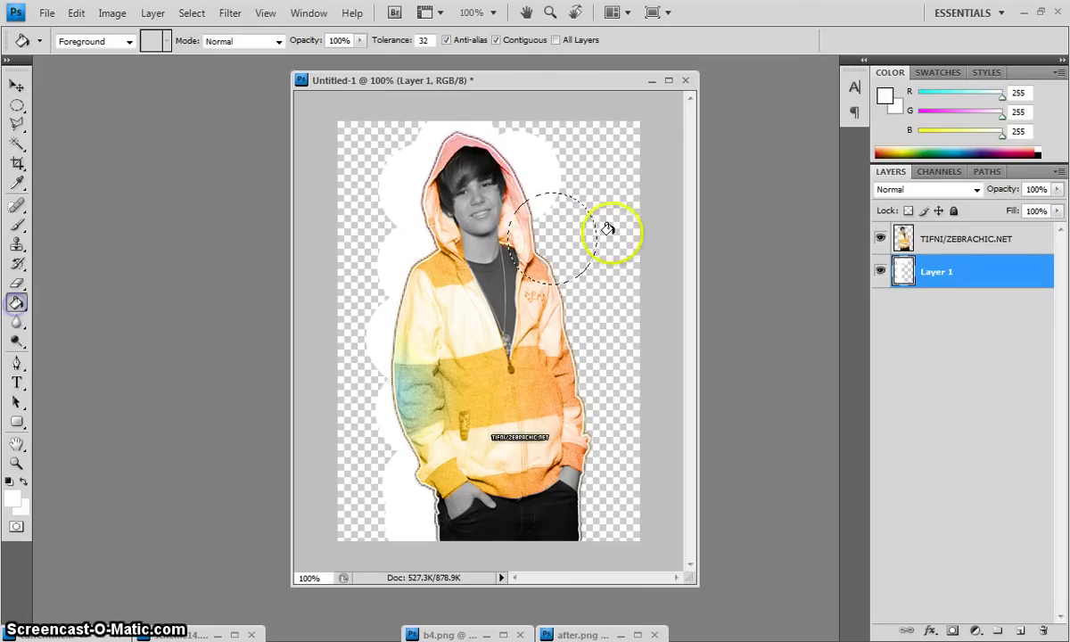
pyautogui.click(542, 225)
pyautogui.click(16, 105)
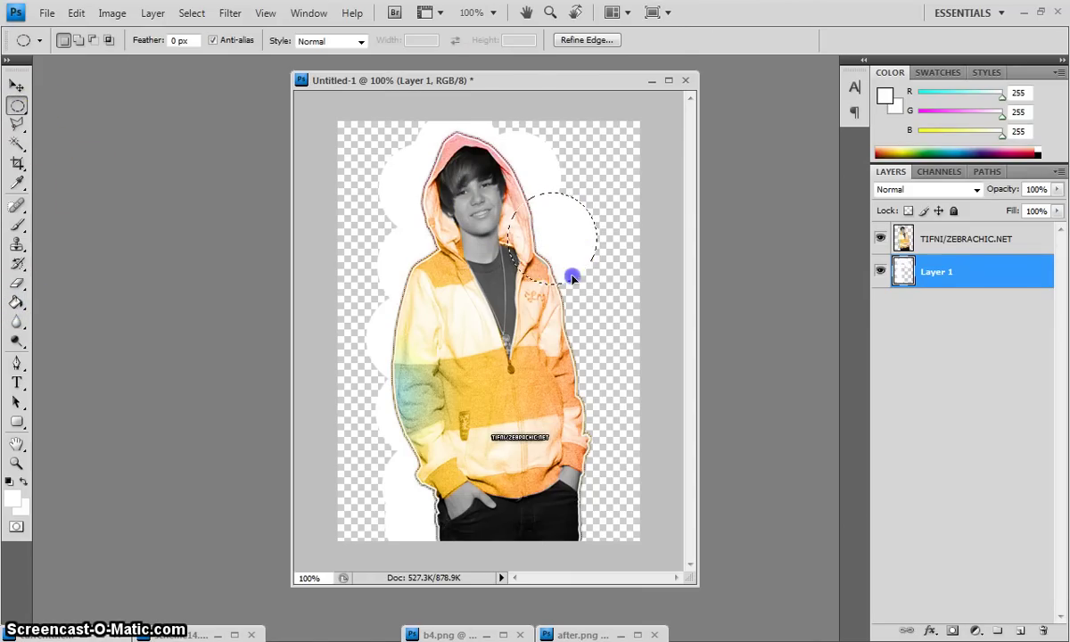
pyautogui.moveTo(568, 331); pyautogui.dragTo(577, 334)
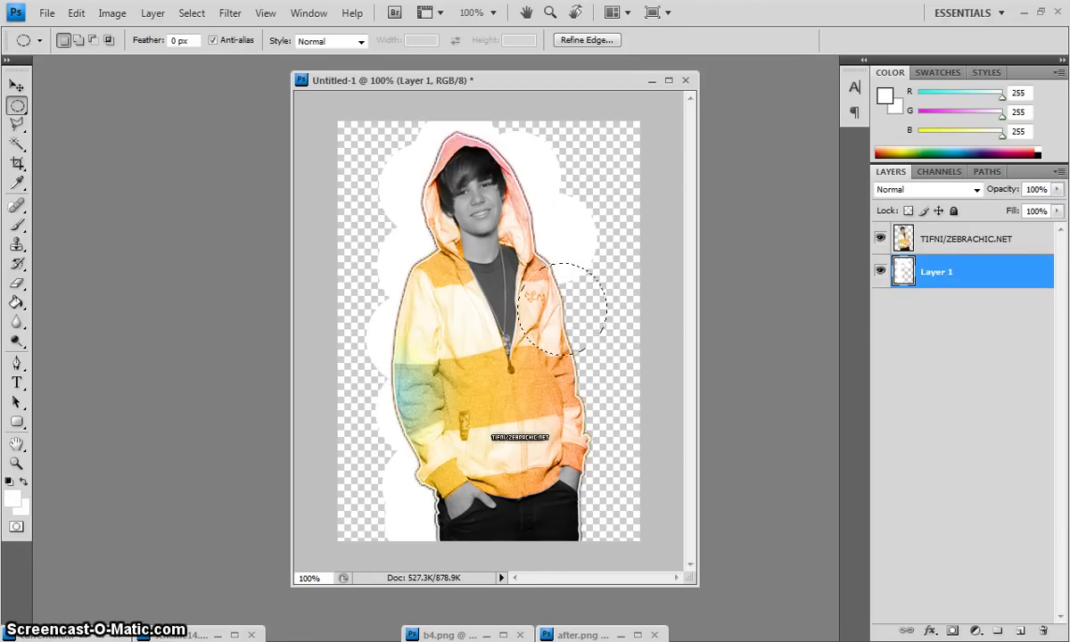
pyautogui.click(17, 303)
pyautogui.click(580, 326)
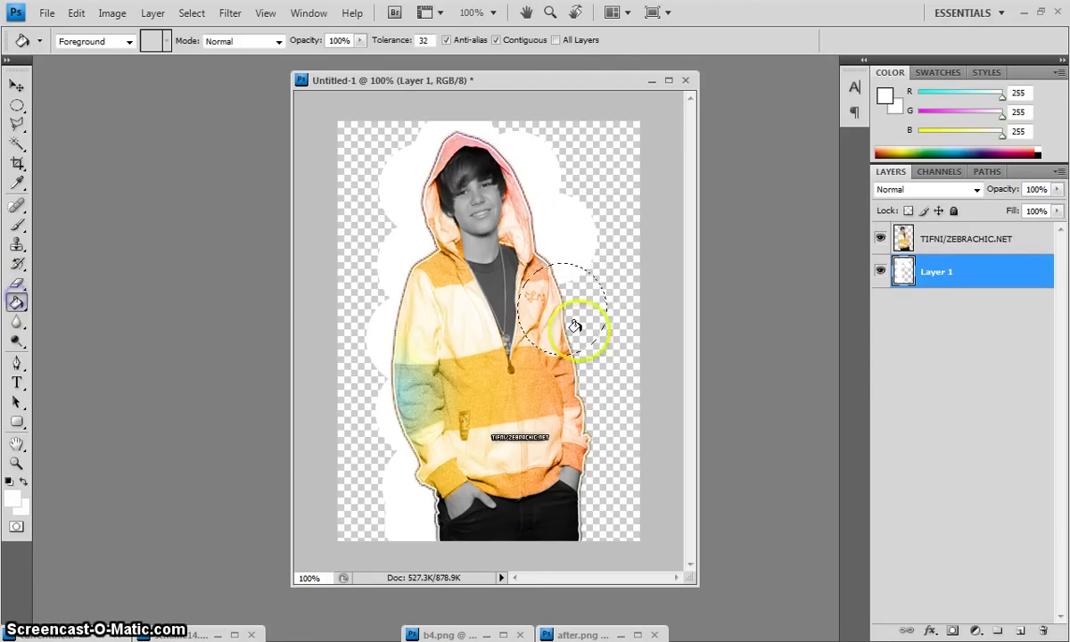
# Step: Move the circle down the right side, deselect, and fill white beside the right arm
pyautogui.click(17, 105)
pyautogui.moveTo(579, 312)
pyautogui.mouseDown()
pyautogui.moveTo(576, 406)
pyautogui.moveTo(589, 398)
pyautogui.moveTo(588, 408)
pyautogui.mouseUp()
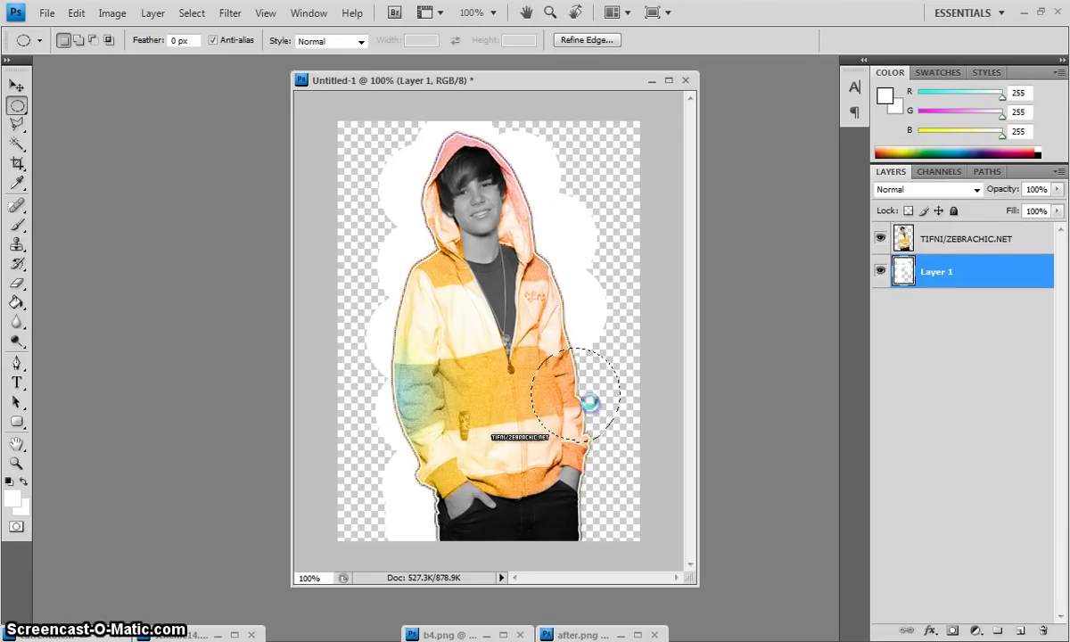
pyautogui.hotkey('ctrl', 'd')
pyautogui.click(17, 302)
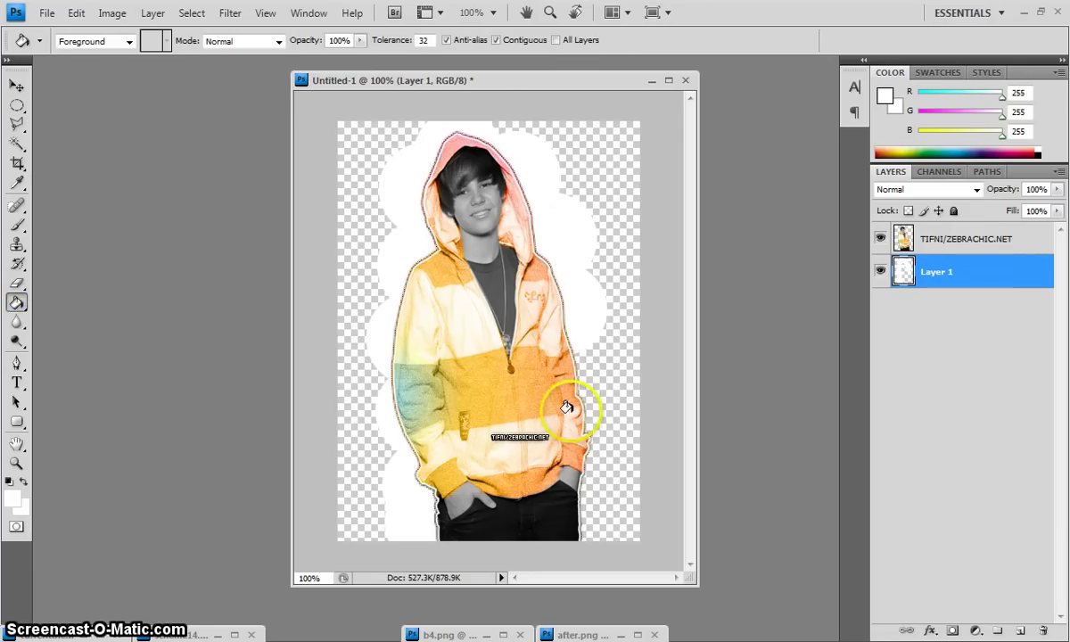
pyautogui.click(421, 283)
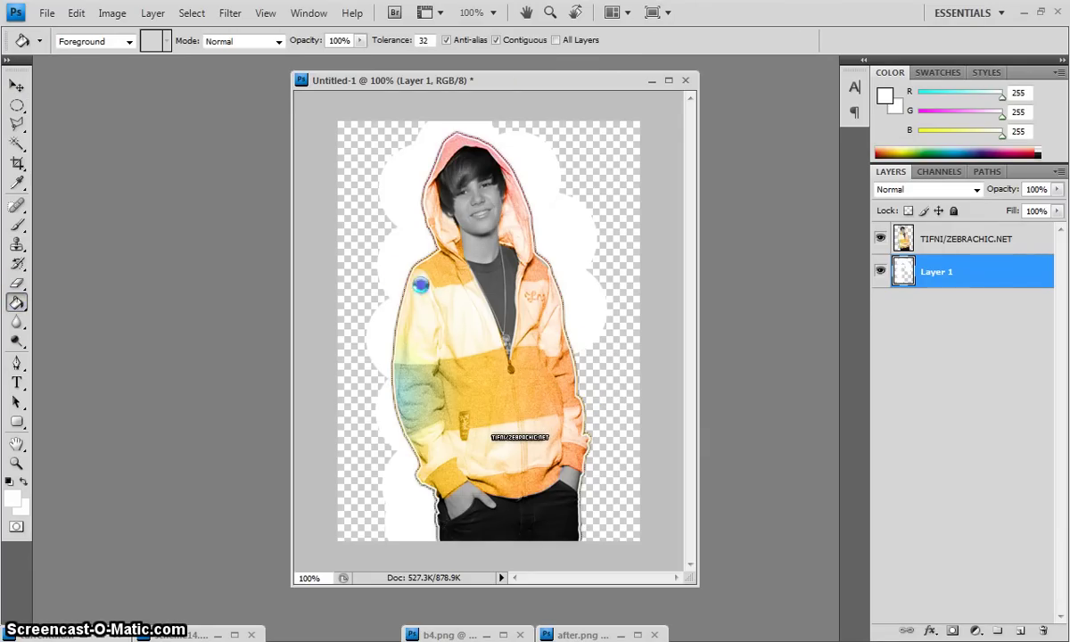
# Step: Step backward with Edit > Step Backward to undo the stray white fill
pyautogui.click(76, 13)
pyautogui.moveTo(446, 79)
pyautogui.mouseDown()
pyautogui.moveTo(422, 71)
pyautogui.moveTo(436, 78)
pyautogui.mouseUp()
pyautogui.click(77, 26)
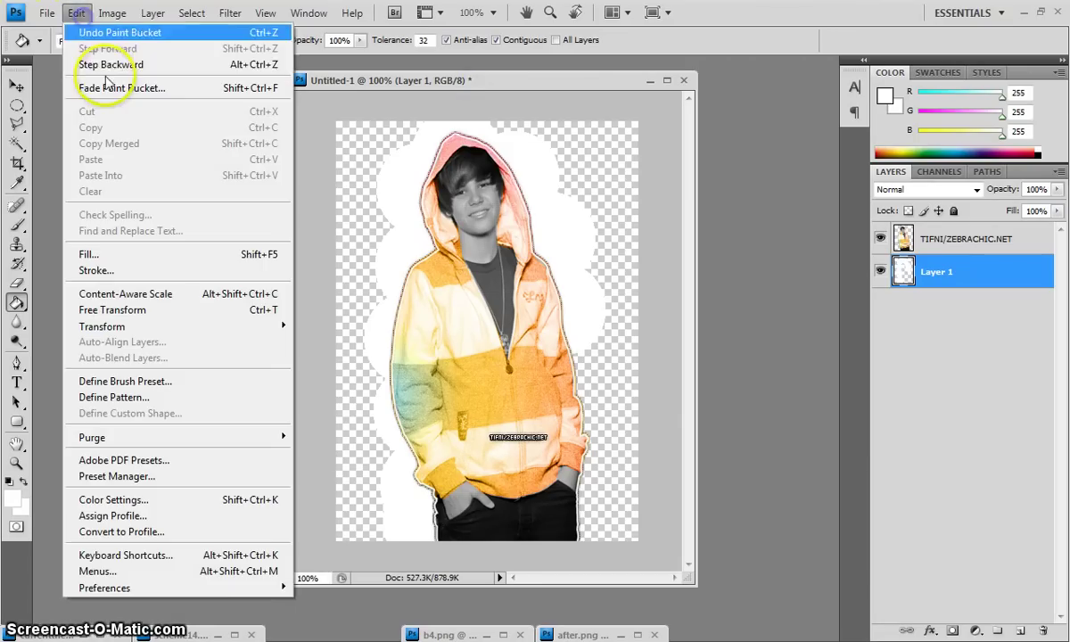
pyautogui.click(109, 71)
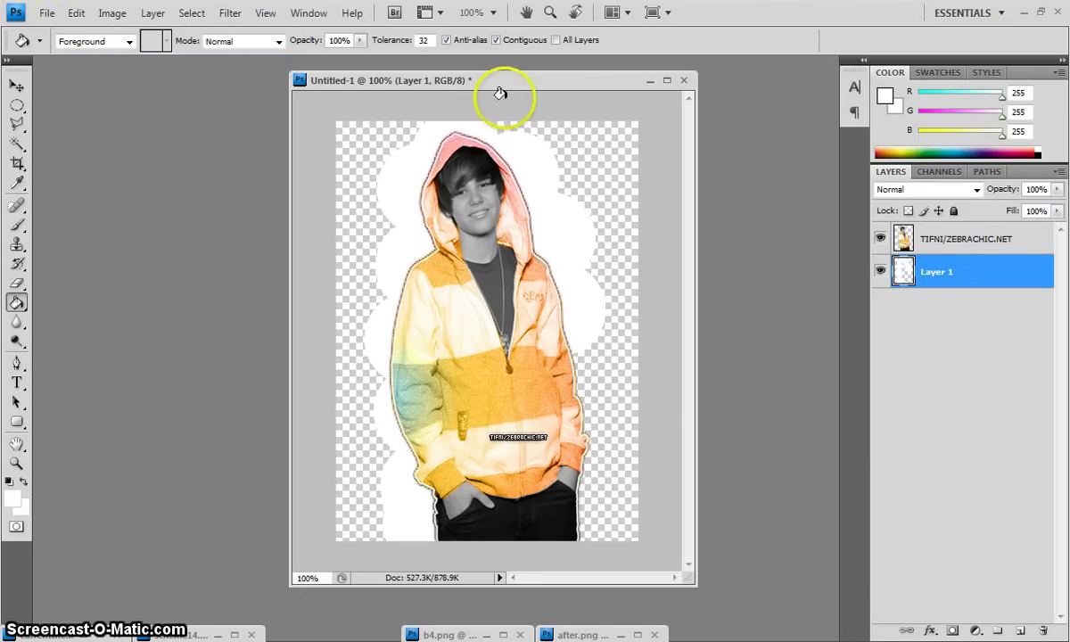
pyautogui.moveTo(471, 79); pyautogui.dragTo(462, 81)
# Step: Fill white circles beside the right arm and right hand
pyautogui.click(17, 105)
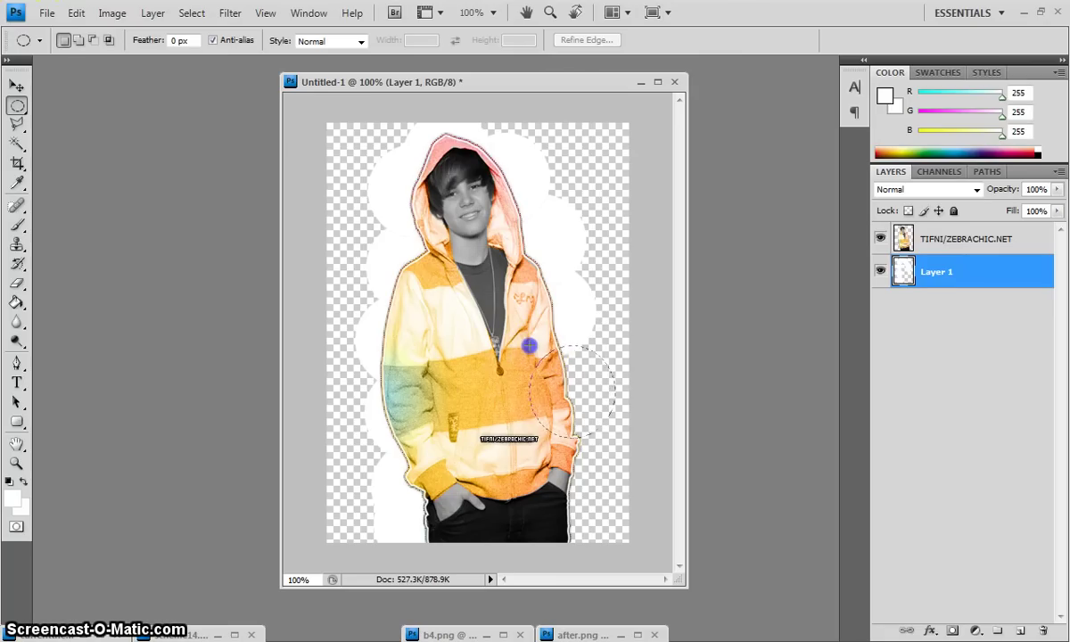
pyautogui.click(17, 303)
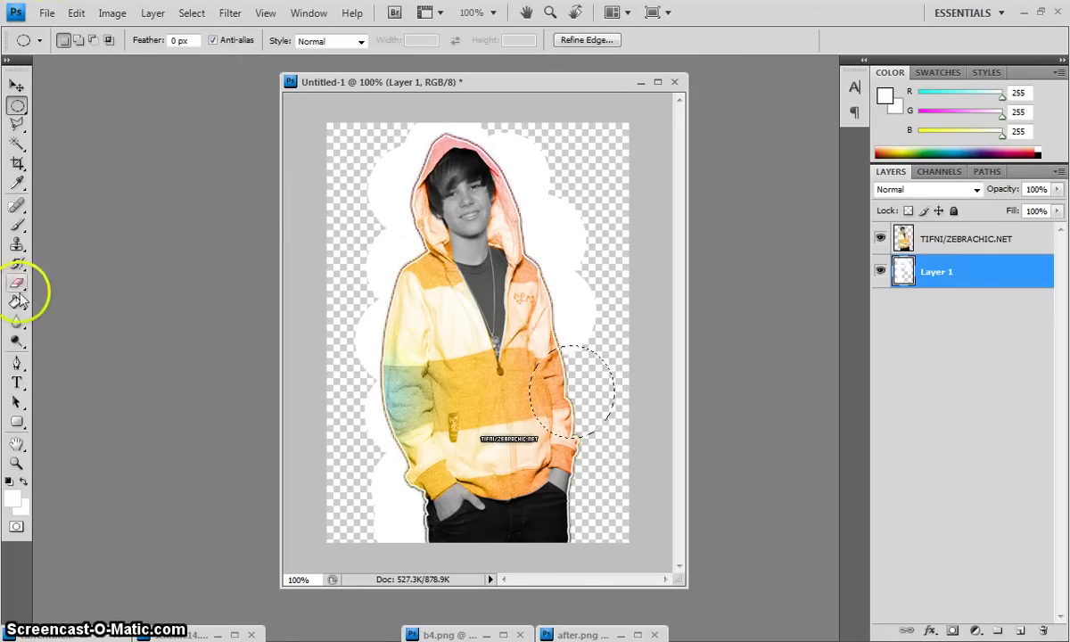
pyautogui.click(585, 406)
pyautogui.click(17, 105)
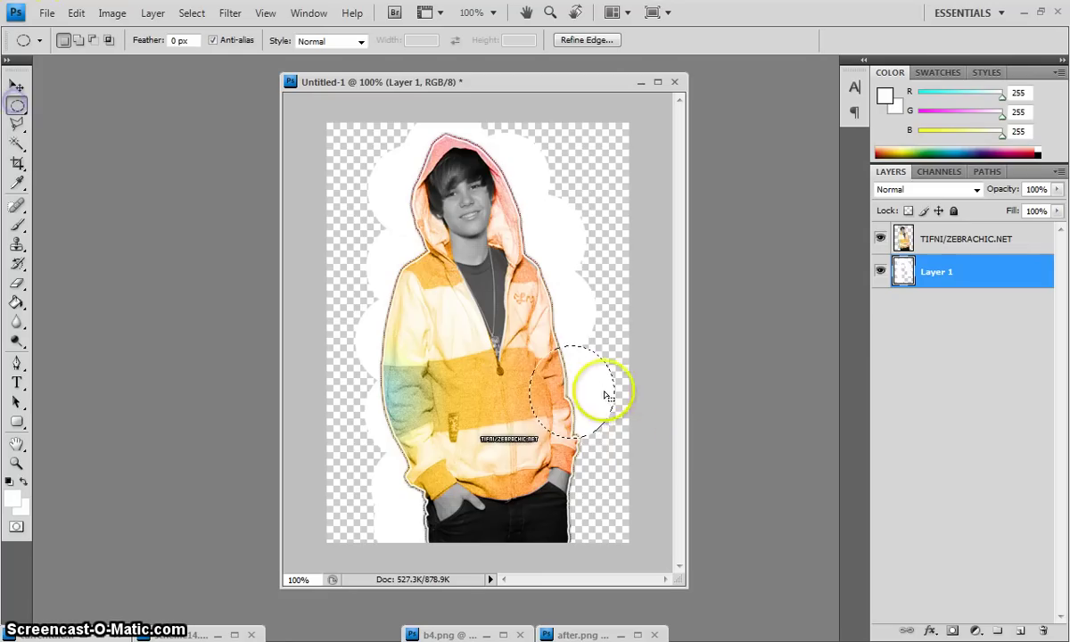
pyautogui.moveTo(605, 396); pyautogui.dragTo(592, 455)
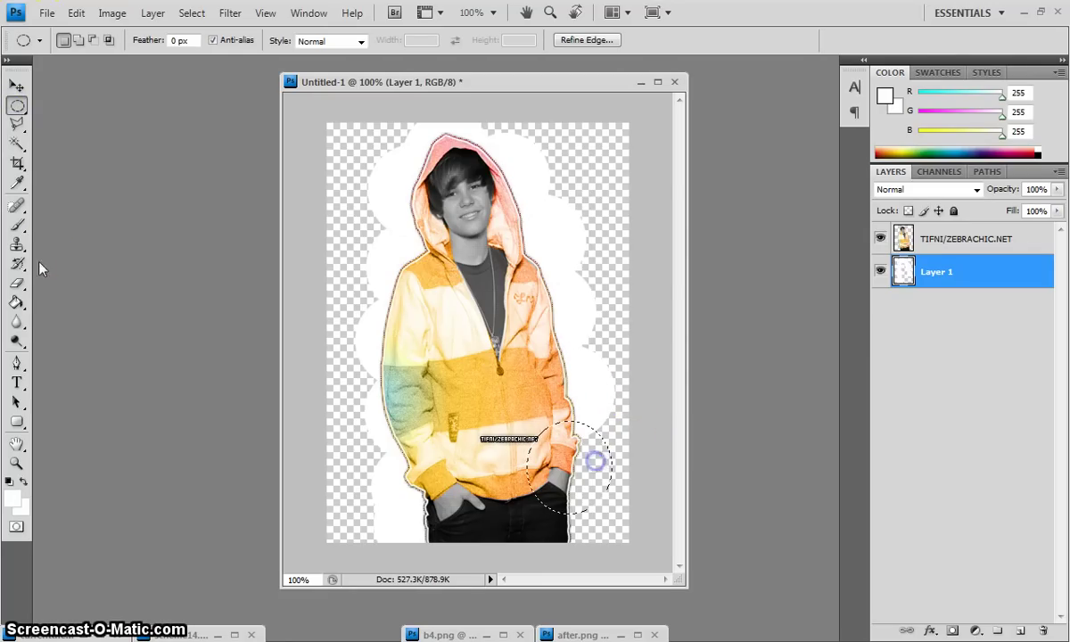
pyautogui.click(17, 302)
pyautogui.click(540, 517)
pyautogui.click(573, 480)
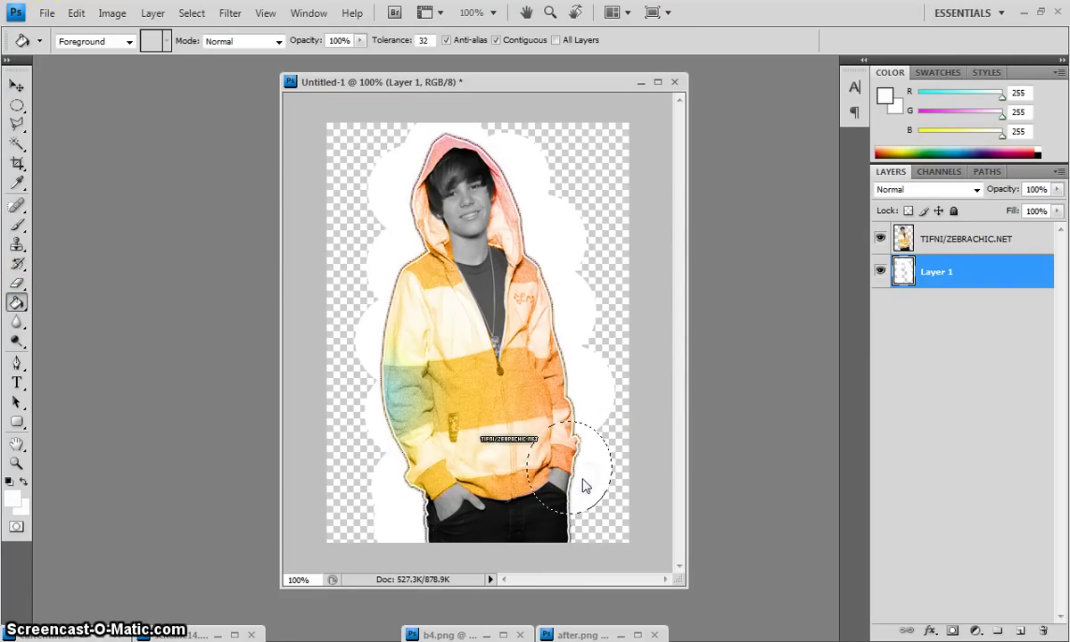
# Step: Fill a final white circle at the bottom-right corner
pyautogui.click(17, 105)
pyautogui.moveTo(590, 461)
pyautogui.mouseDown()
pyautogui.moveTo(606, 454)
pyautogui.moveTo(593, 469)
pyautogui.mouseUp()
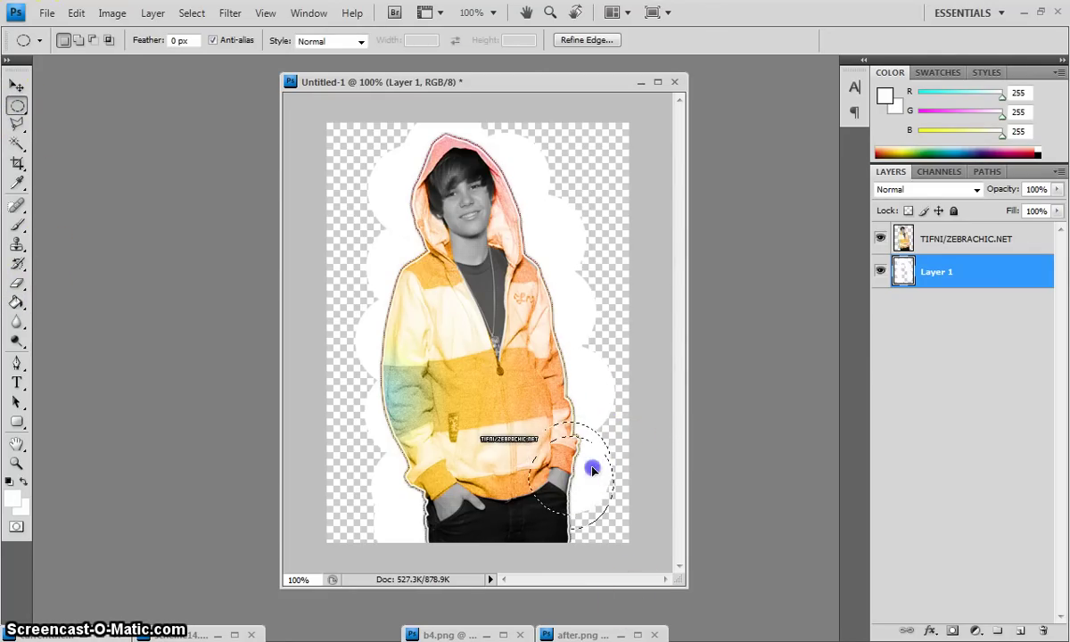
pyautogui.click(17, 302)
pyautogui.click(585, 521)
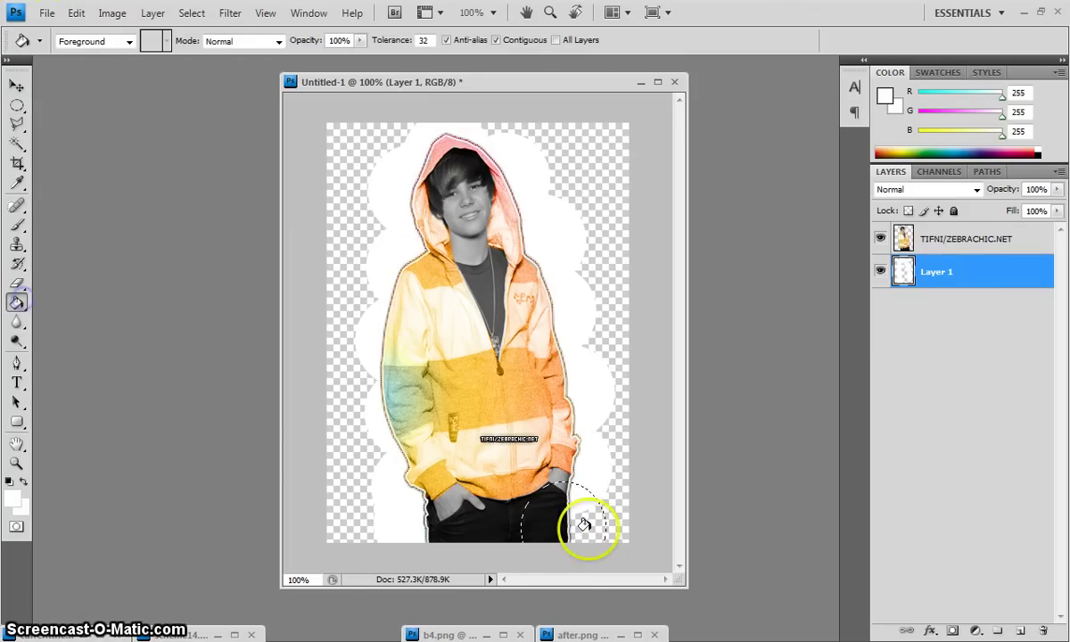
pyautogui.click(17, 105)
# Step: Deselect the circular selection from the canvas context menu
pyautogui.rightClick(363, 223)
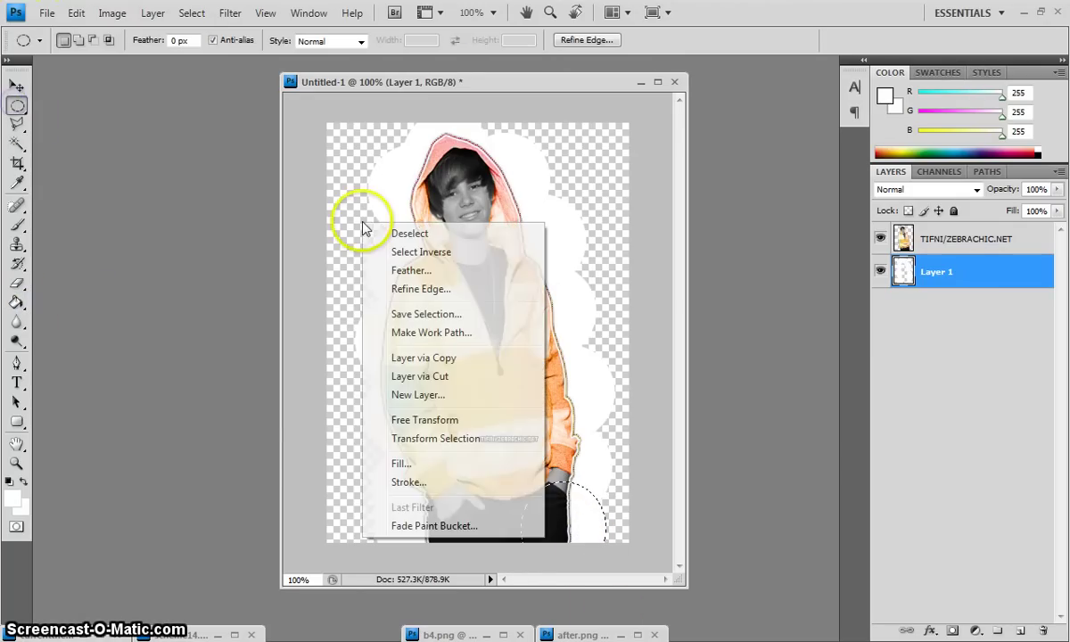
pyautogui.click(409, 233)
pyautogui.moveTo(517, 88); pyautogui.dragTo(474, 89)
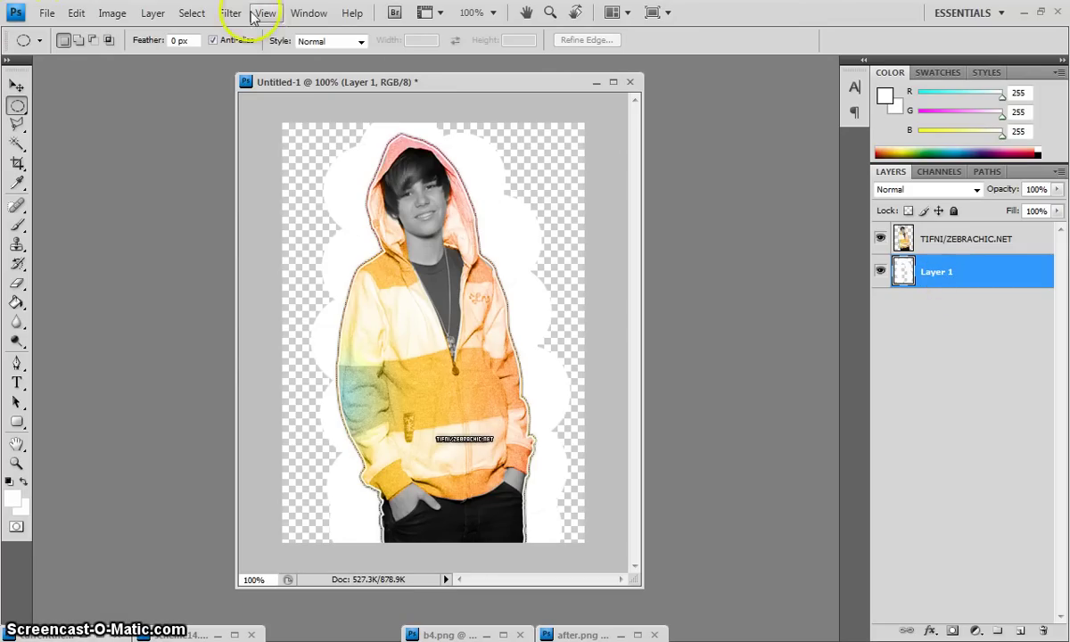
# Step: Load the Layer 1 Transparency channel as a selection and restore the scheme14.png palette
pyautogui.click(153, 13)
pyautogui.moveTo(196, 15)
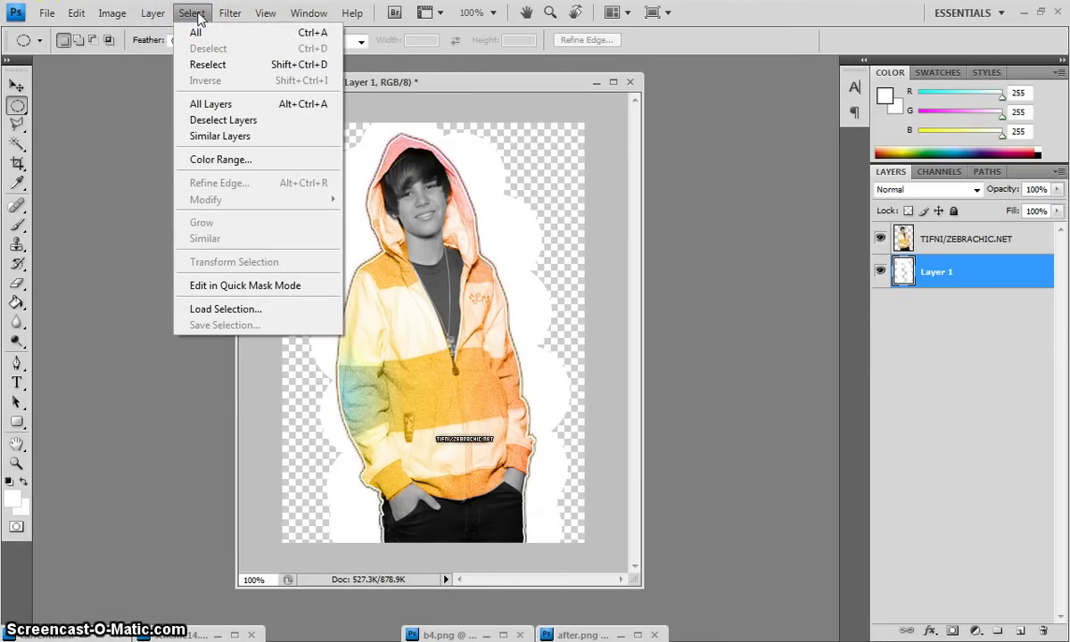
pyautogui.click(236, 309)
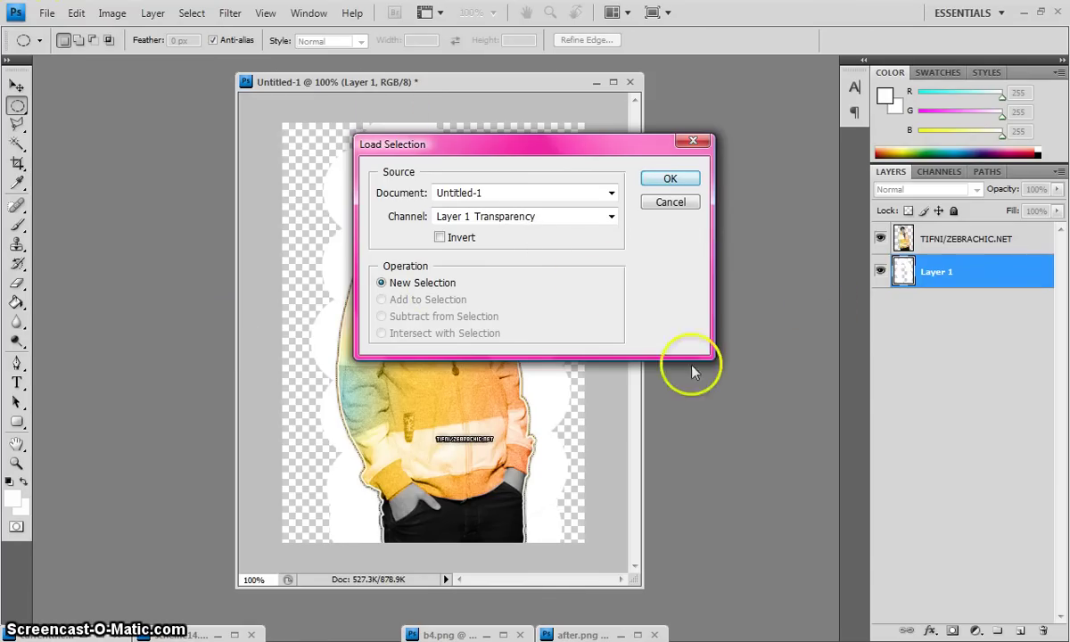
pyautogui.click(667, 181)
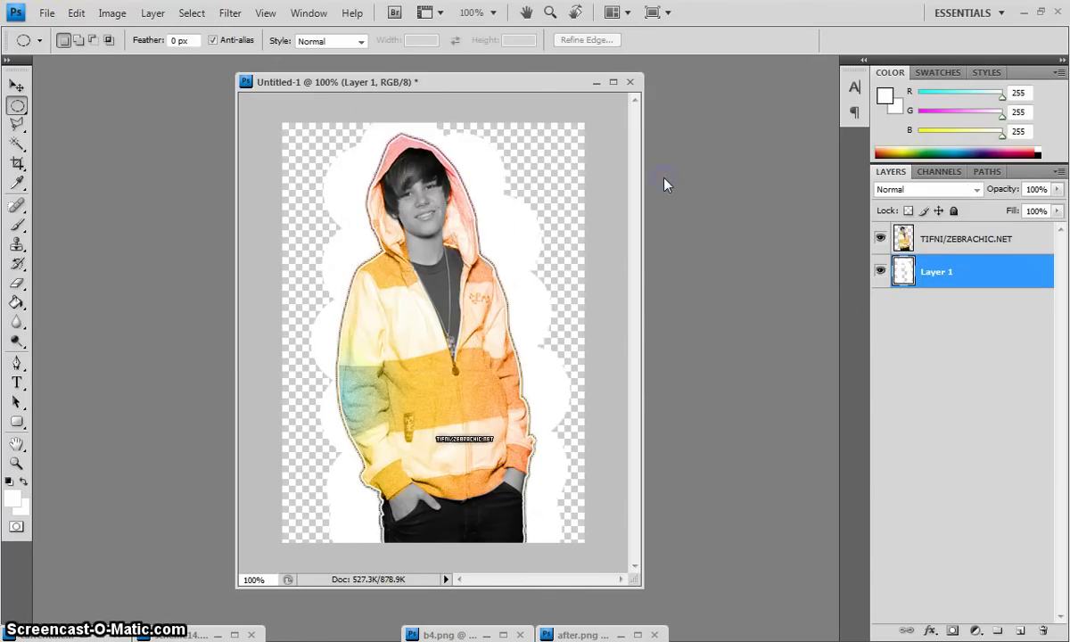
pyautogui.moveTo(529, 87); pyautogui.dragTo(524, 85)
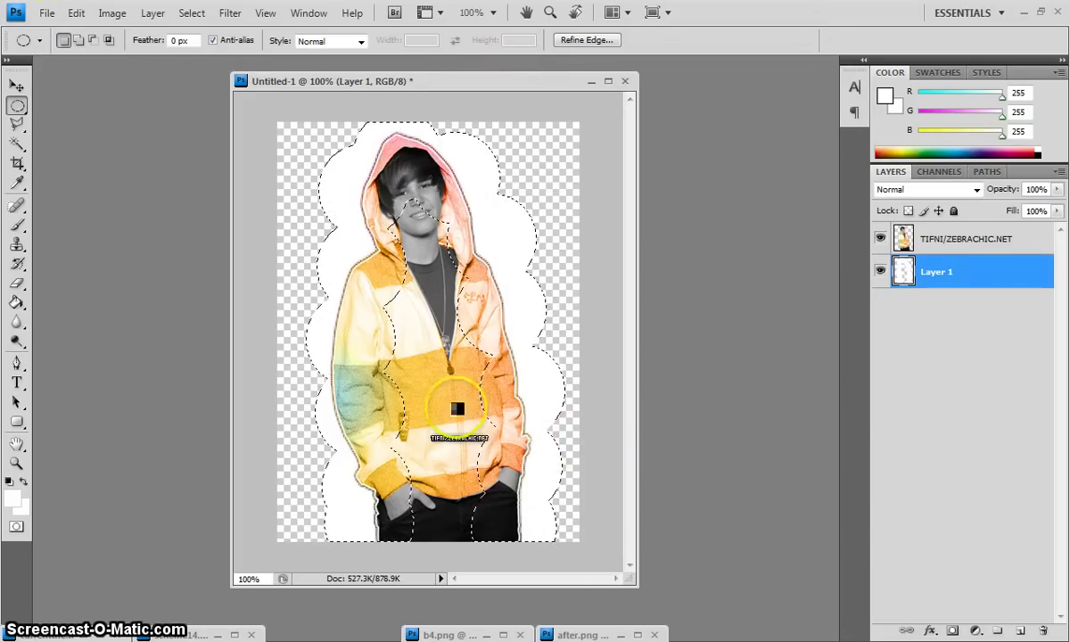
pyautogui.click(16, 303)
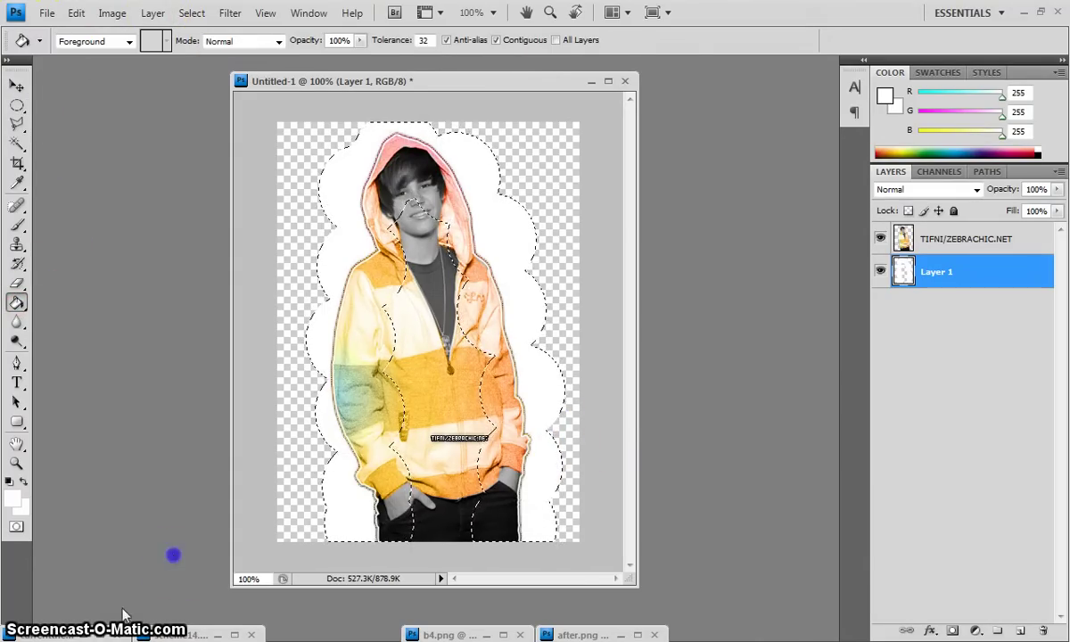
pyautogui.click(218, 635)
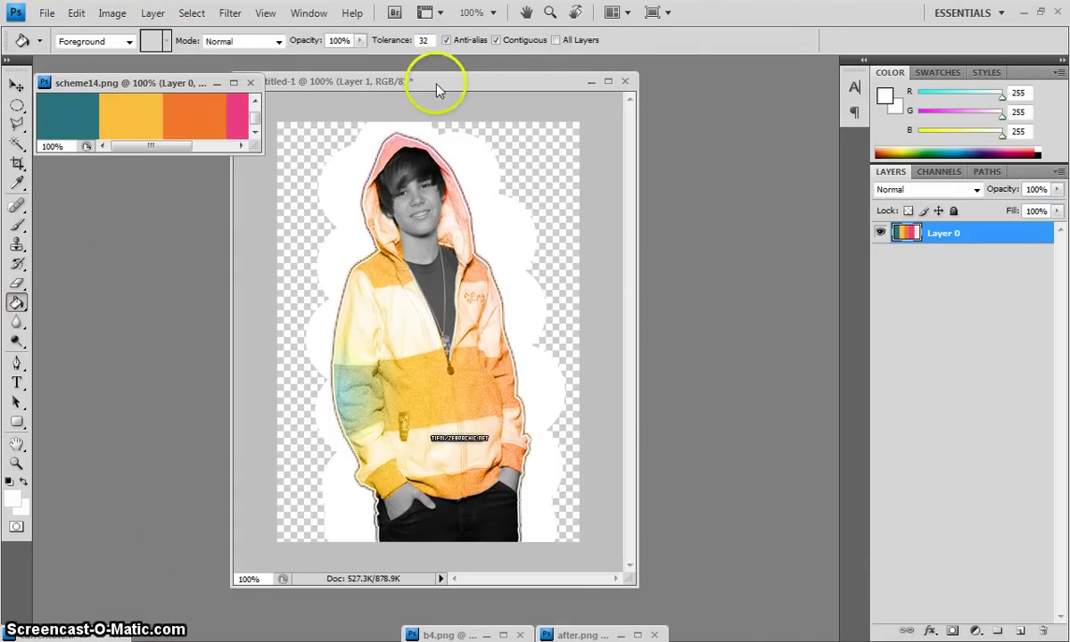
# Step: Place Untitled-1 beside the palette and open the Gradient Tool's gradient editor
pyautogui.moveTo(436, 83); pyautogui.dragTo(510, 84)
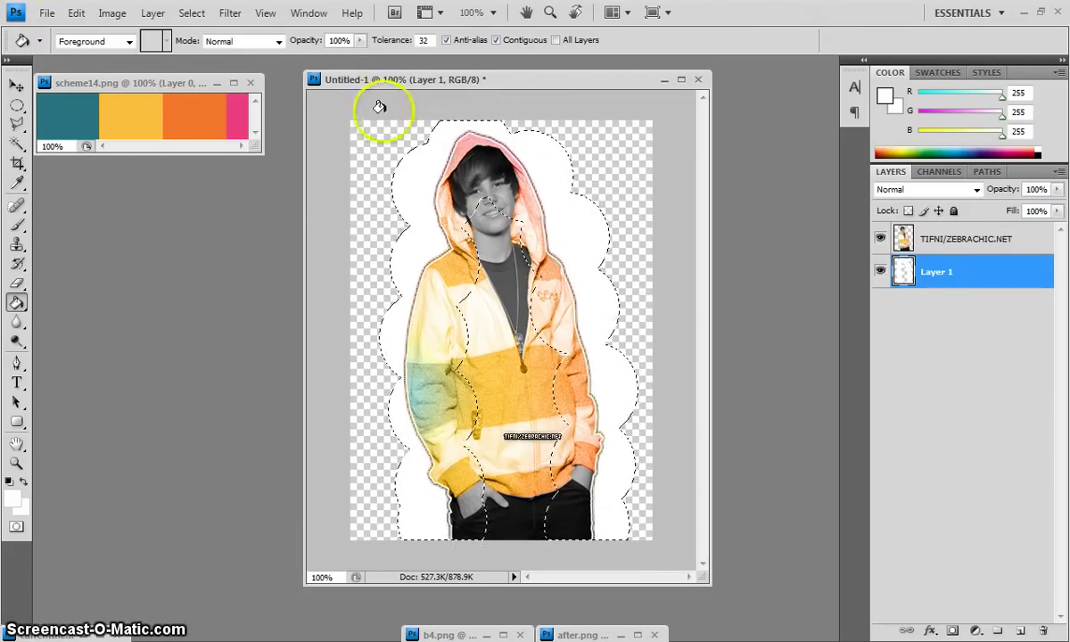
pyautogui.click(16, 303)
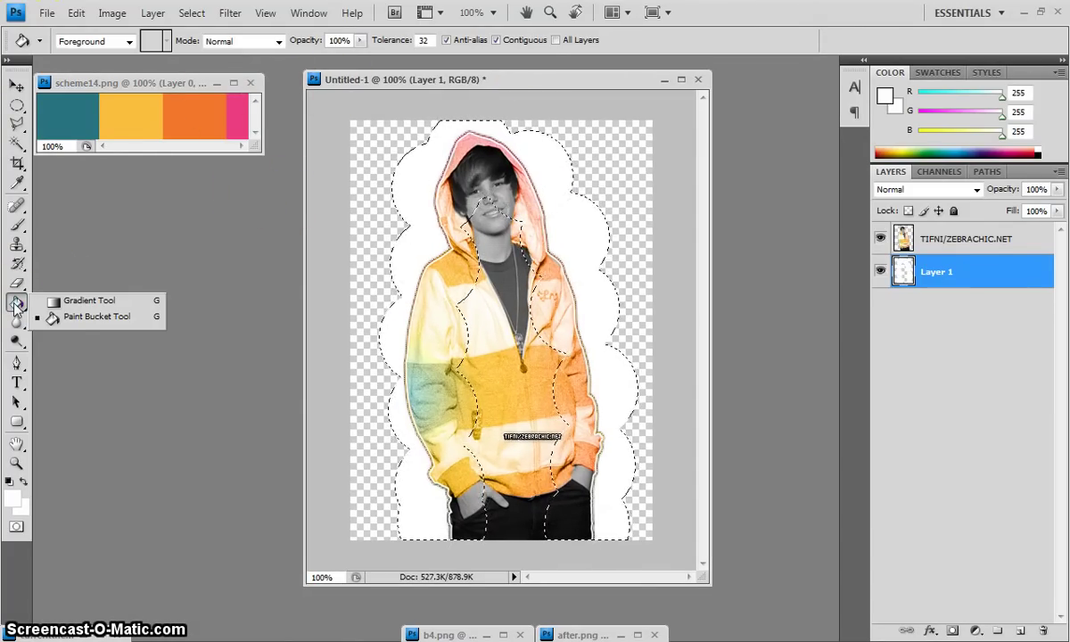
pyautogui.click(55, 302)
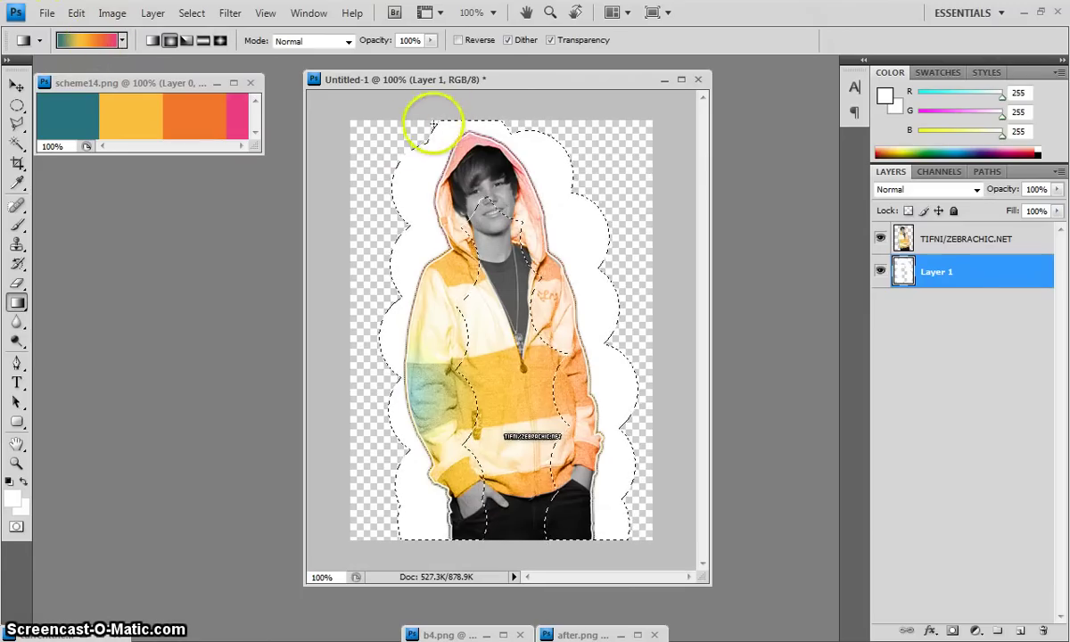
pyautogui.click(98, 40)
# Step: From the Black, White preset, build a teal-yellow-orange-pink gradient sampled from scheme14 swatches
pyautogui.click(604, 223)
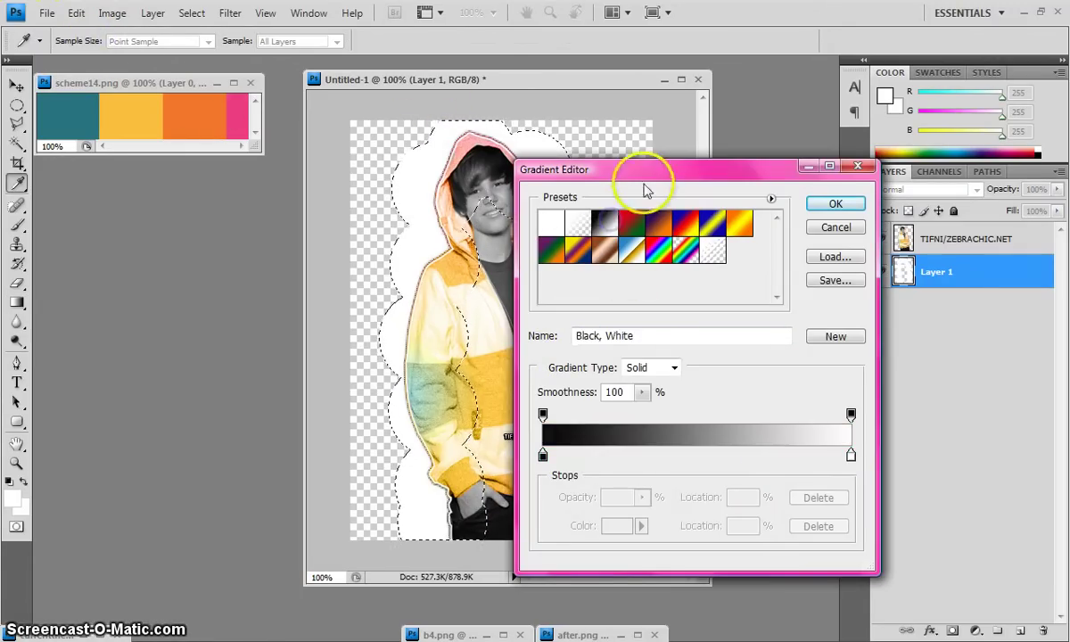
pyautogui.moveTo(633, 169); pyautogui.dragTo(520, 164)
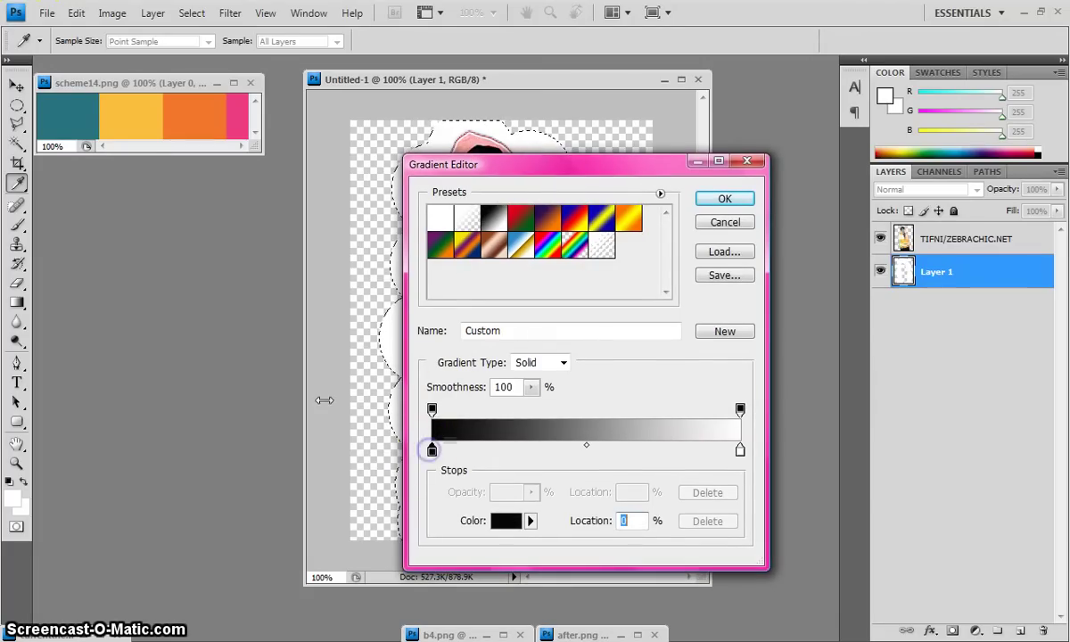
pyautogui.click(64, 98)
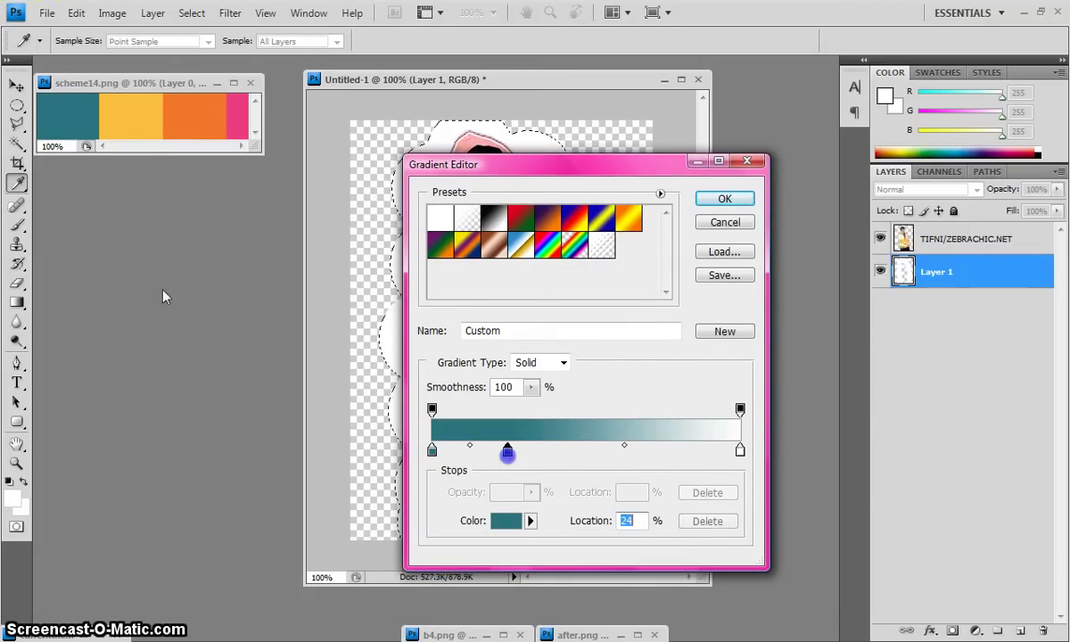
pyautogui.click(127, 116)
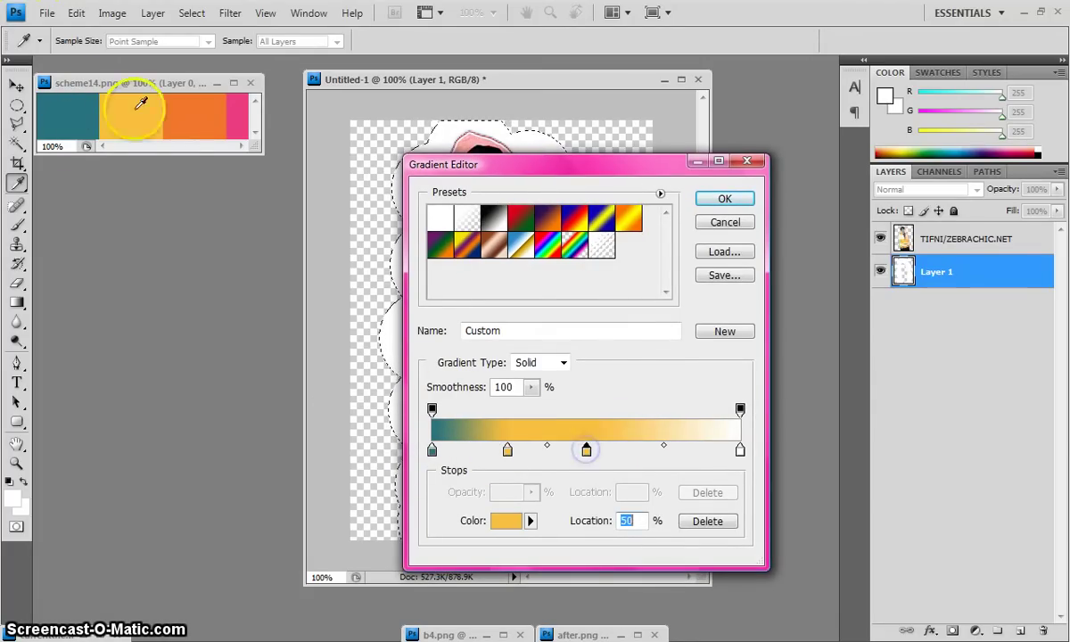
pyautogui.click(168, 107)
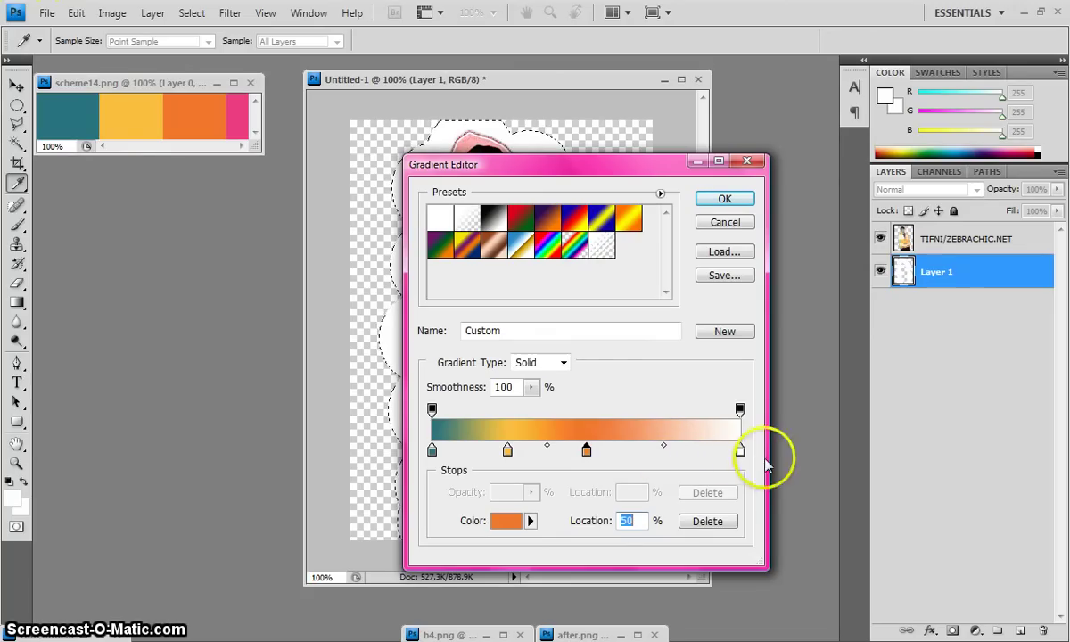
pyautogui.click(236, 105)
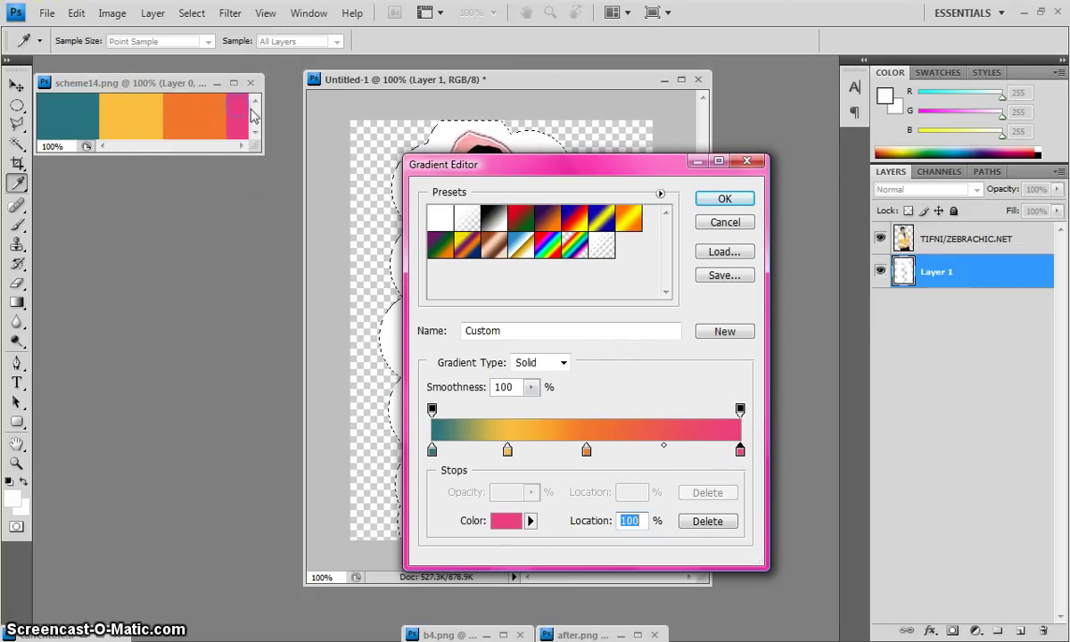
pyautogui.click(724, 198)
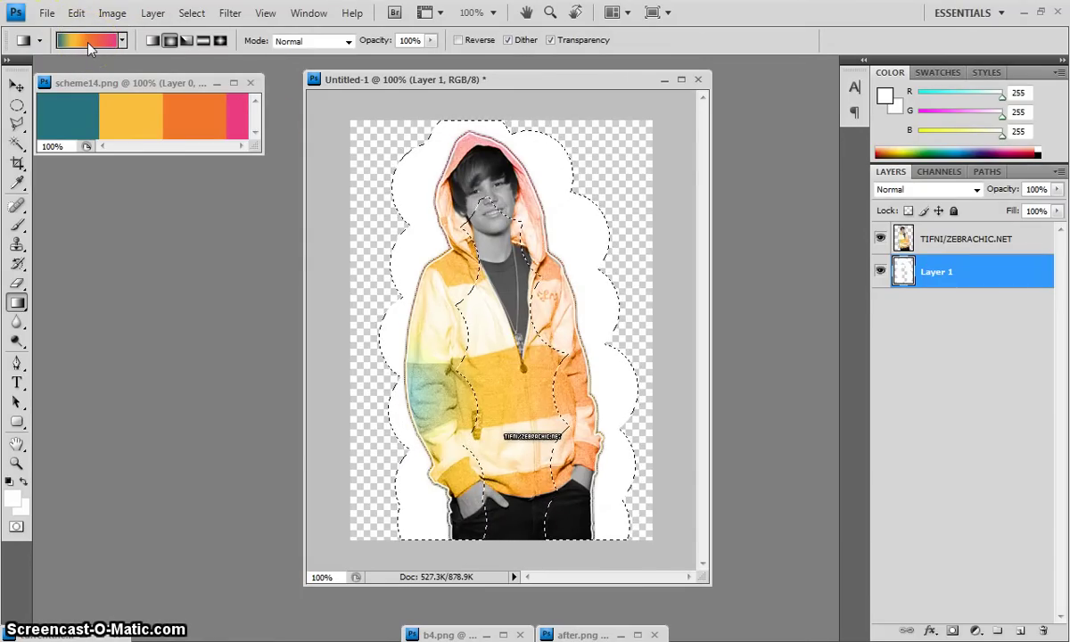
# Step: Fill the scalloped selection with the teal-to-pink gradient and switch to the Brush tool
pyautogui.moveTo(405, 159); pyautogui.dragTo(403, 158)
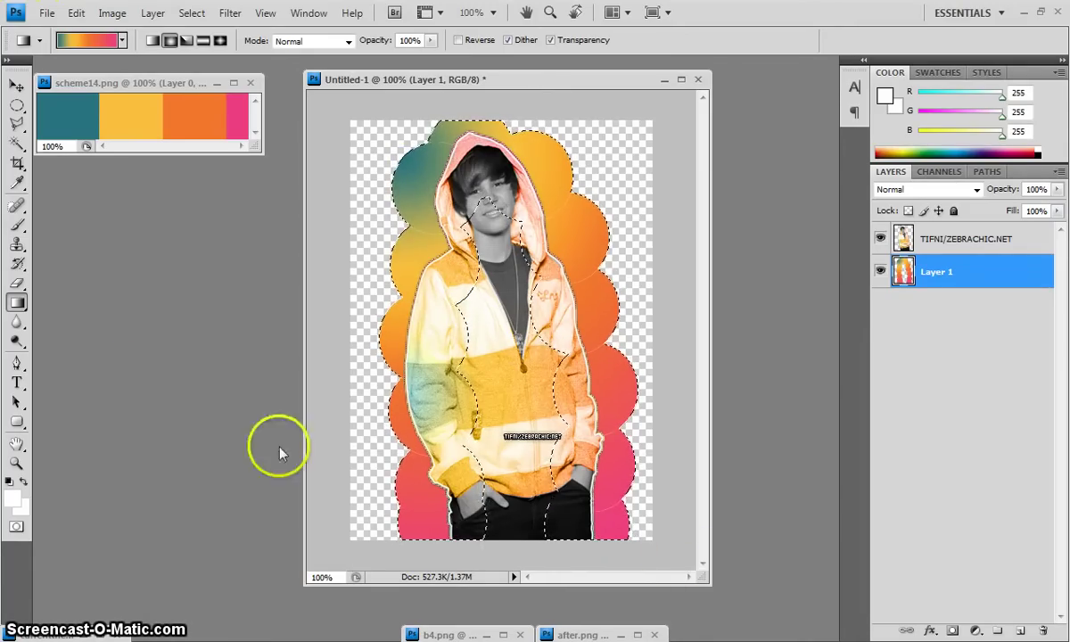
pyautogui.click(17, 224)
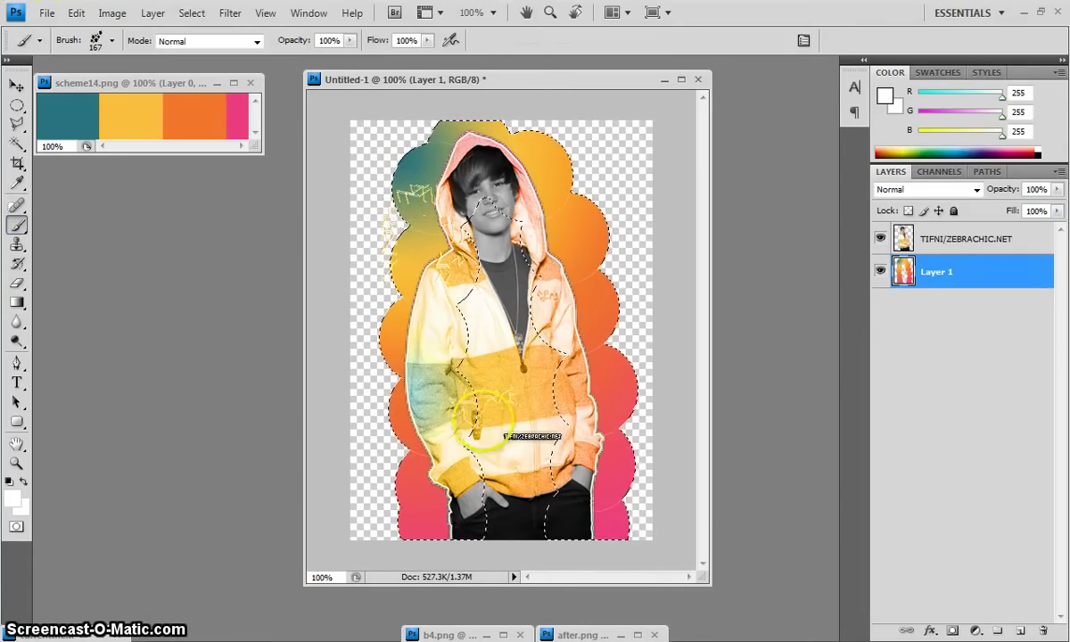
pyautogui.click(148, 12)
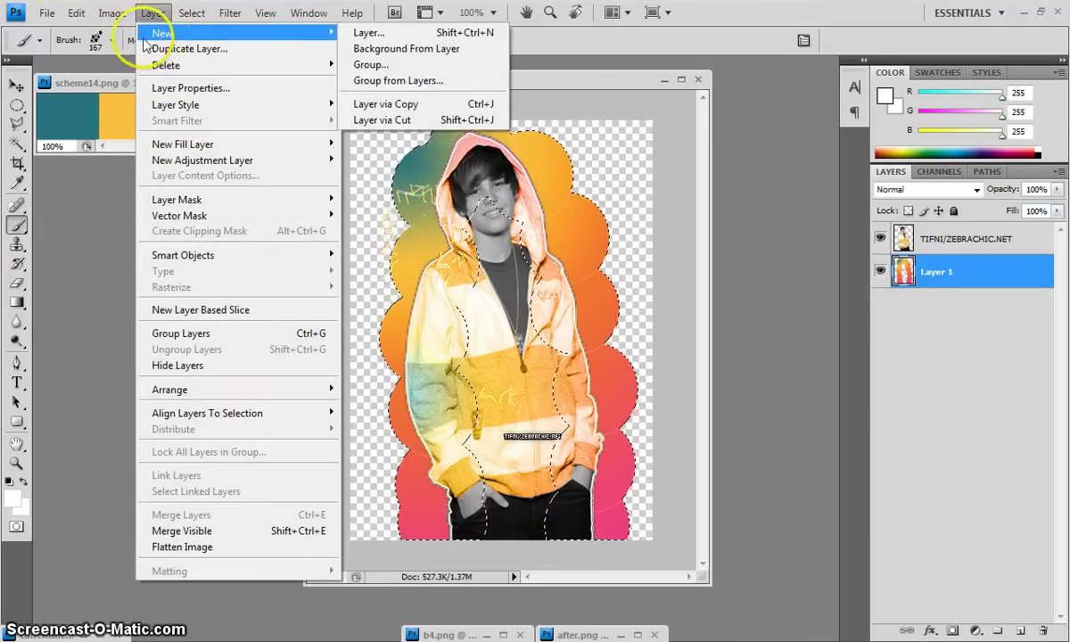
pyautogui.click(80, 274)
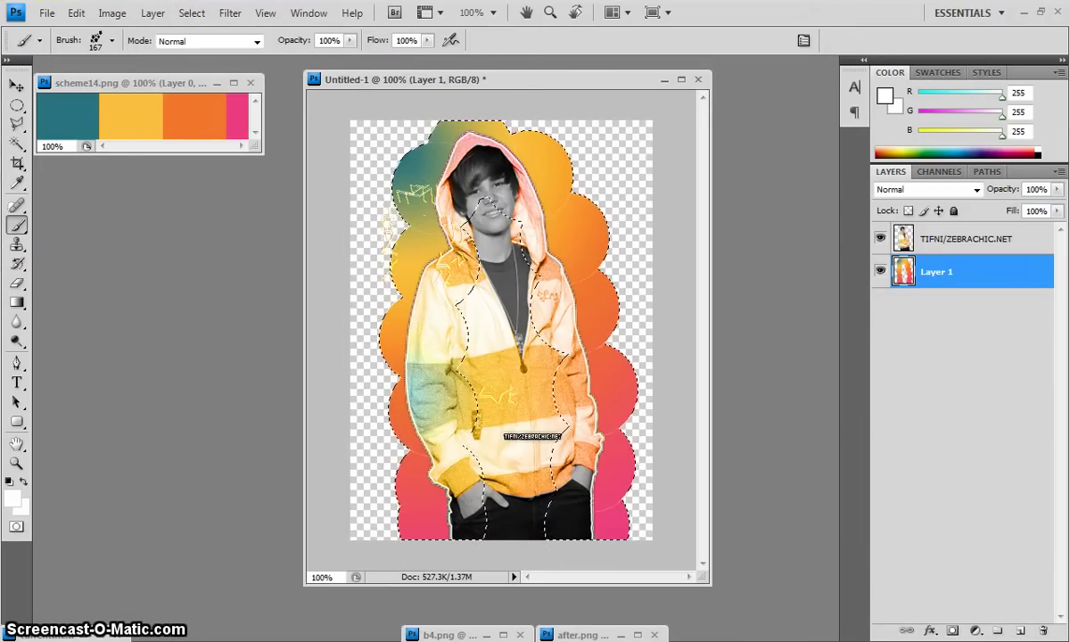
# Step: Add a drop shadow to Layer 1 with distance 0 and size 7 px
pyautogui.rightClick(935, 271)
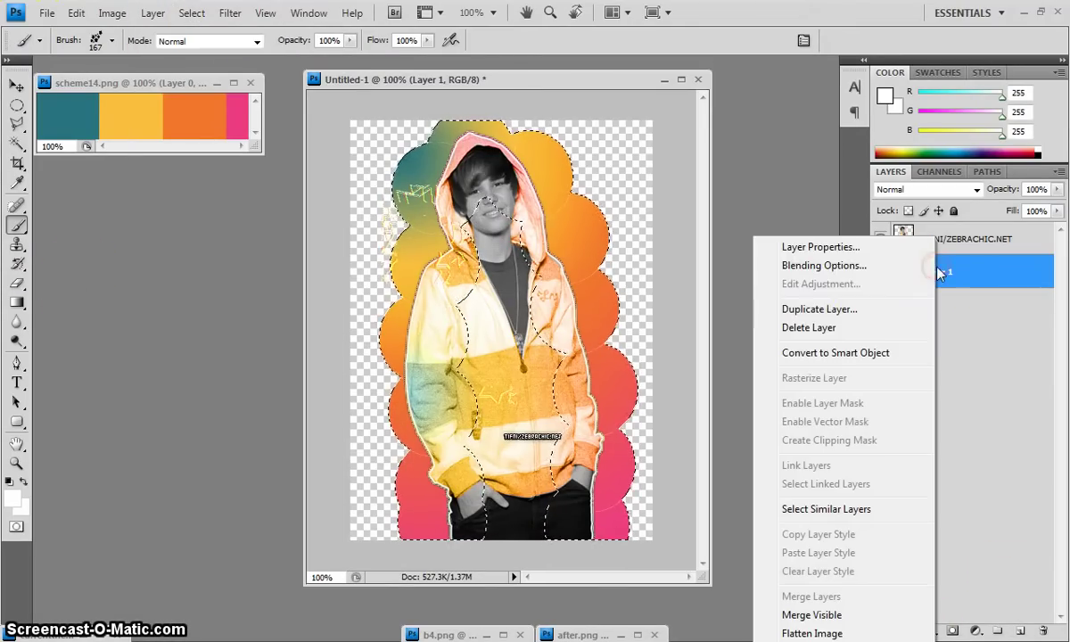
pyautogui.click(924, 268)
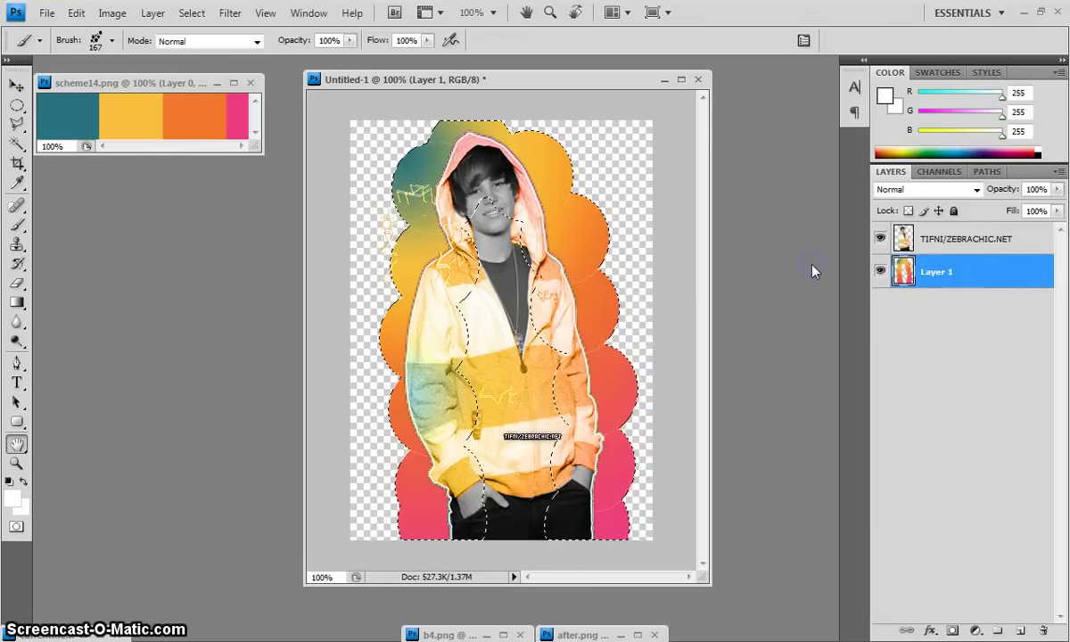
pyautogui.click(525, 303)
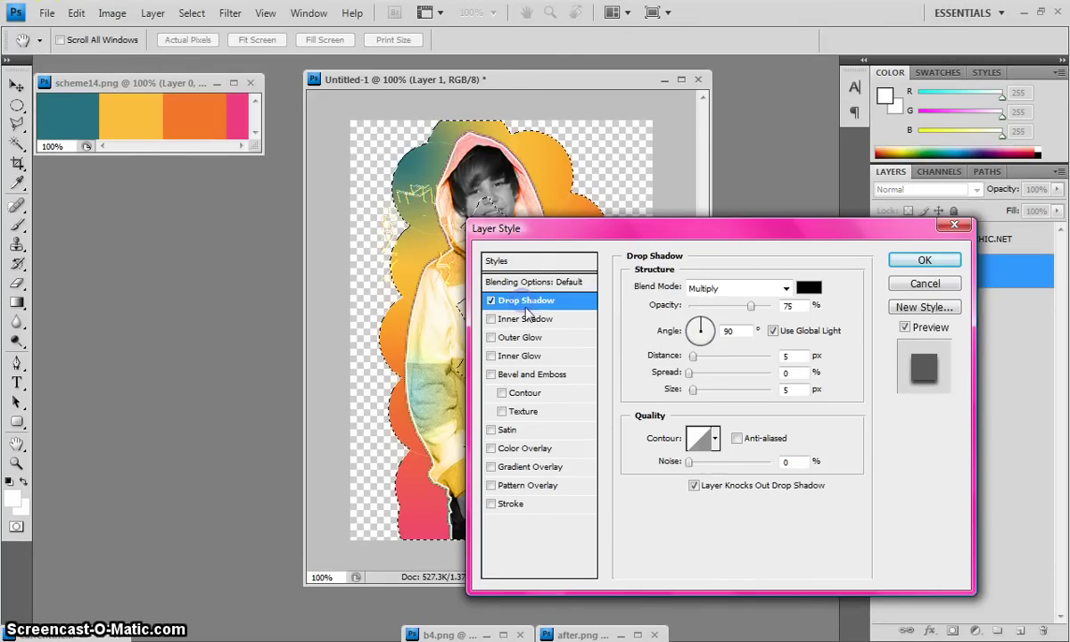
pyautogui.moveTo(693, 356); pyautogui.dragTo(693, 358)
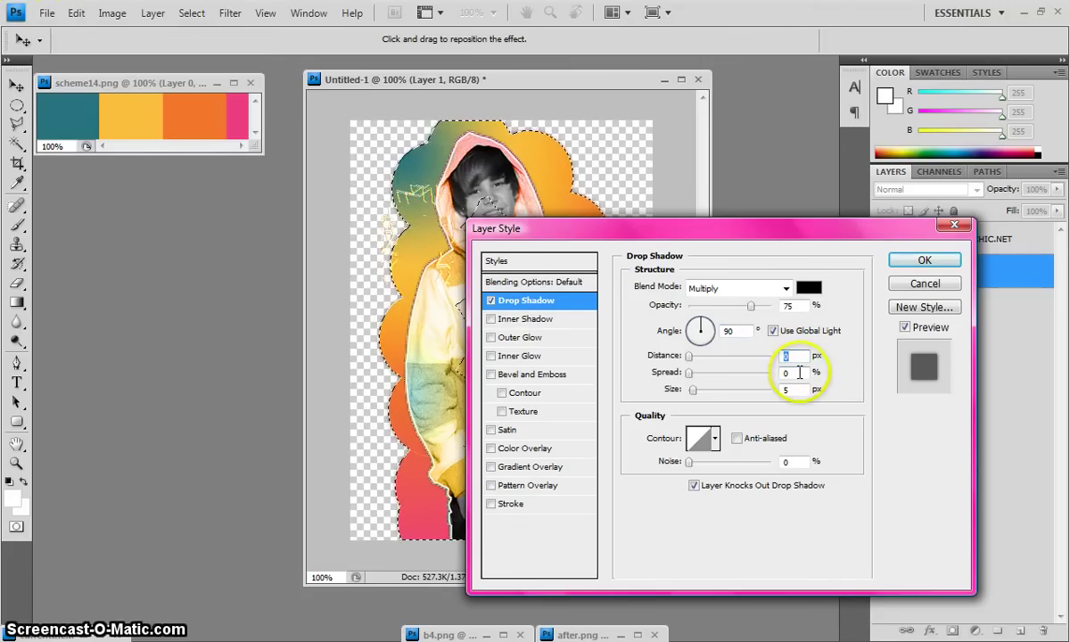
pyautogui.click(777, 389)
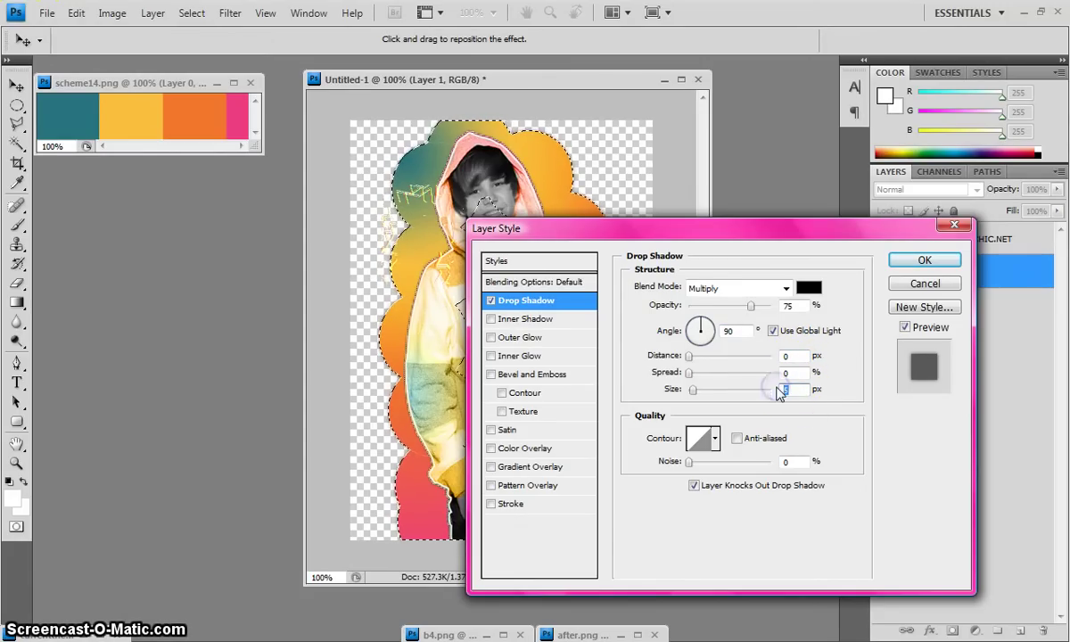
# Step: Add a 3 px outside stroke filled with the white pattern with a black square
pyautogui.click(564, 508)
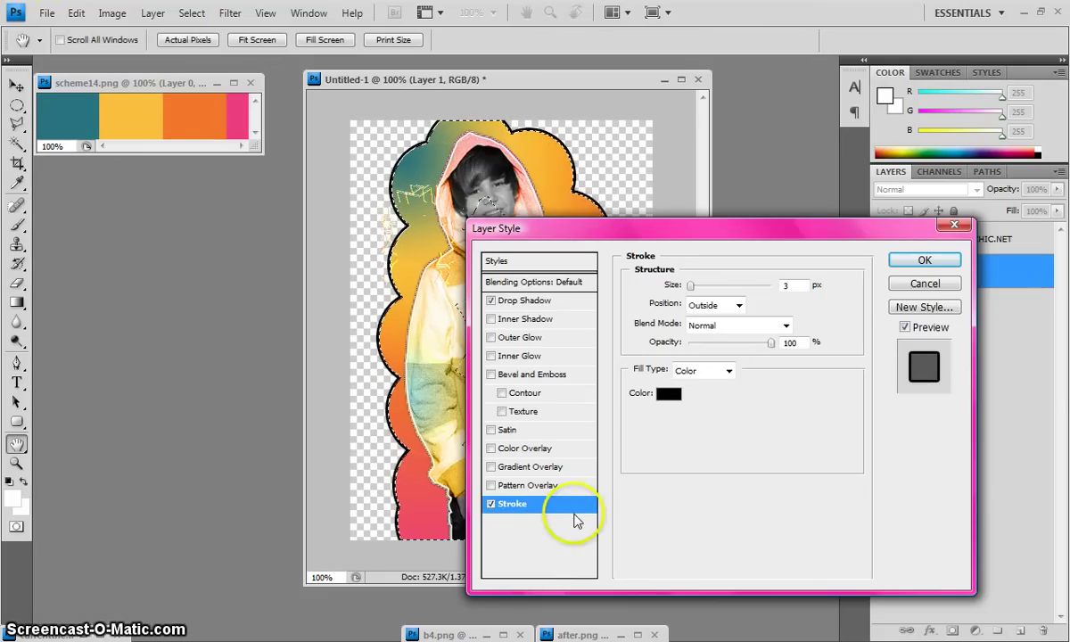
pyautogui.click(709, 369)
pyautogui.click(723, 413)
pyautogui.click(700, 407)
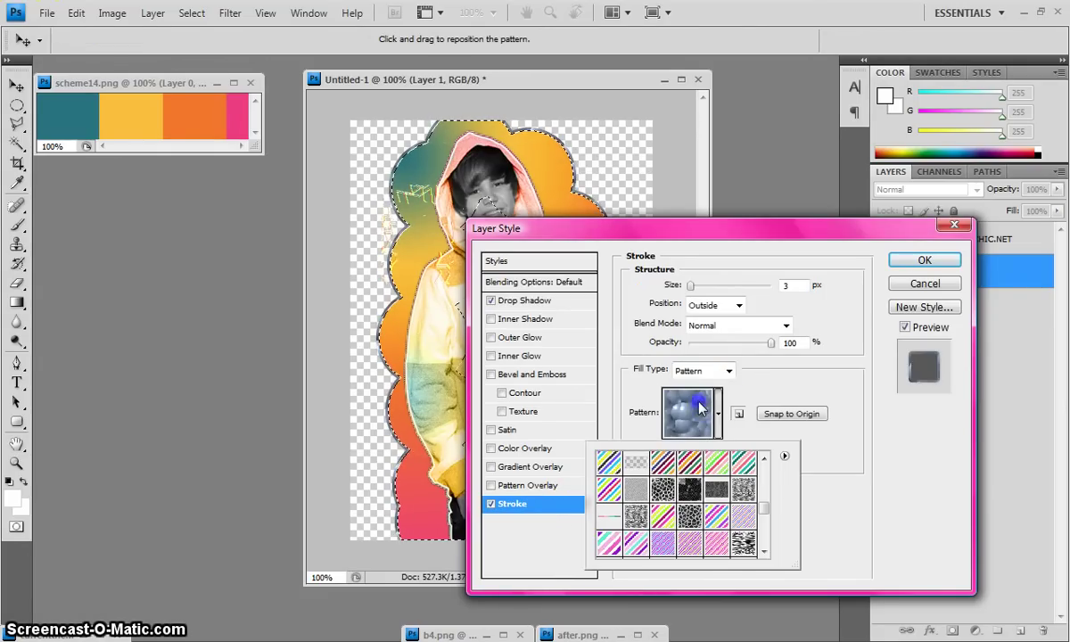
pyautogui.scroll(-6, 764, 537)
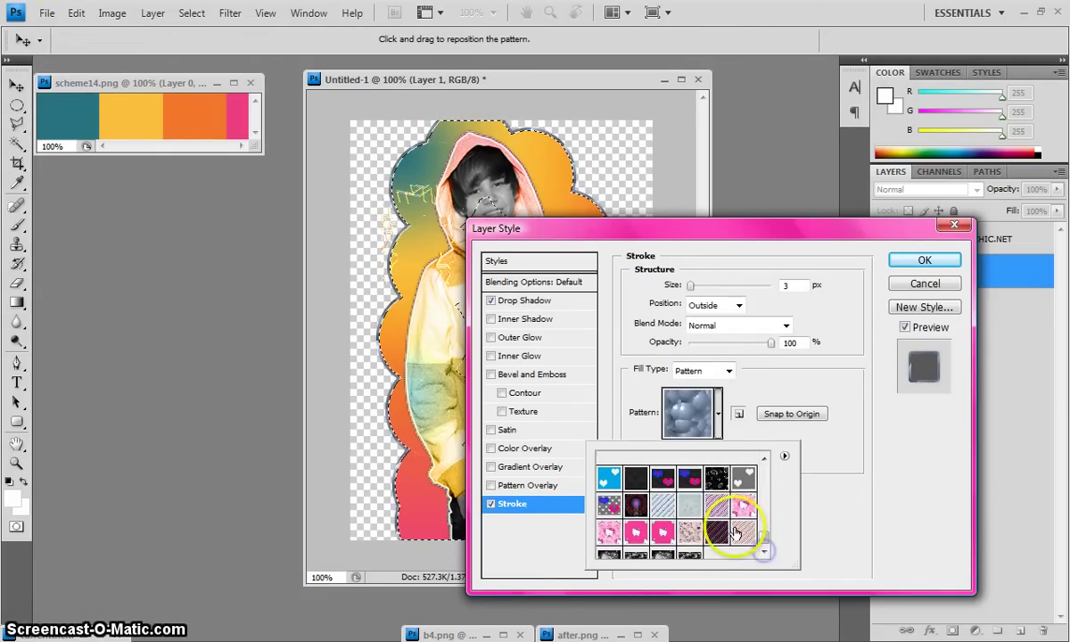
pyautogui.scroll(2, 677, 503)
pyautogui.click(718, 508)
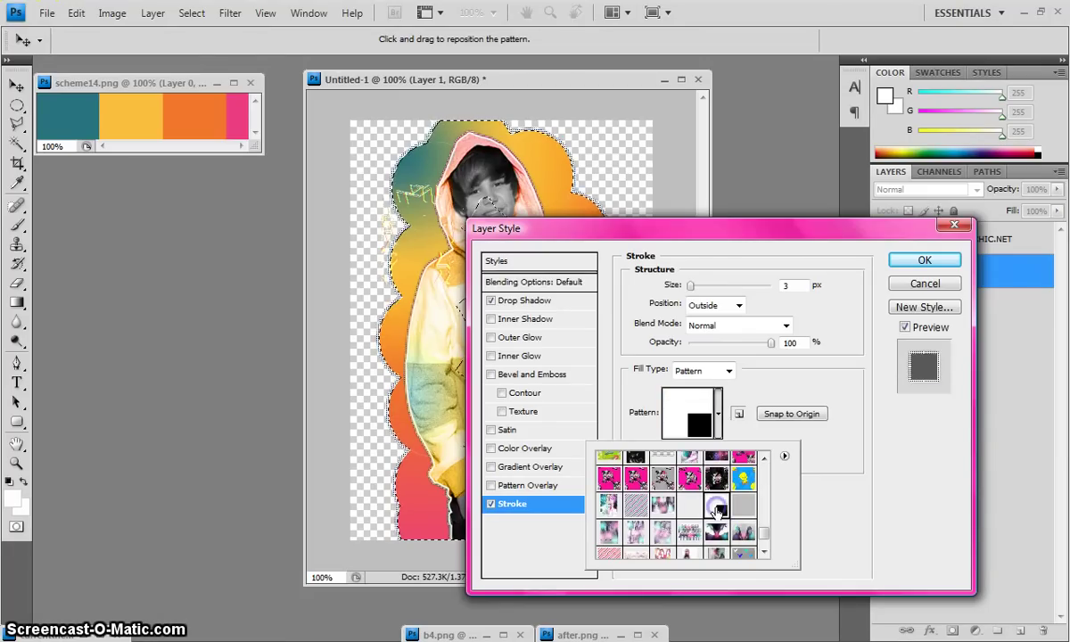
pyautogui.click(721, 232)
pyautogui.moveTo(718, 238); pyautogui.dragTo(726, 230)
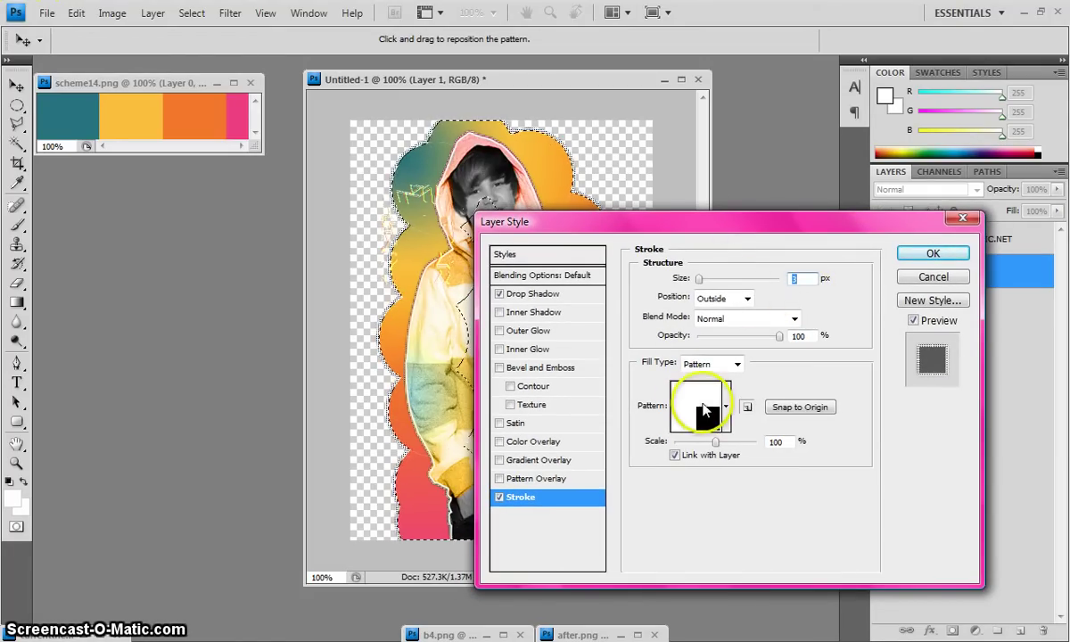
pyautogui.click(932, 253)
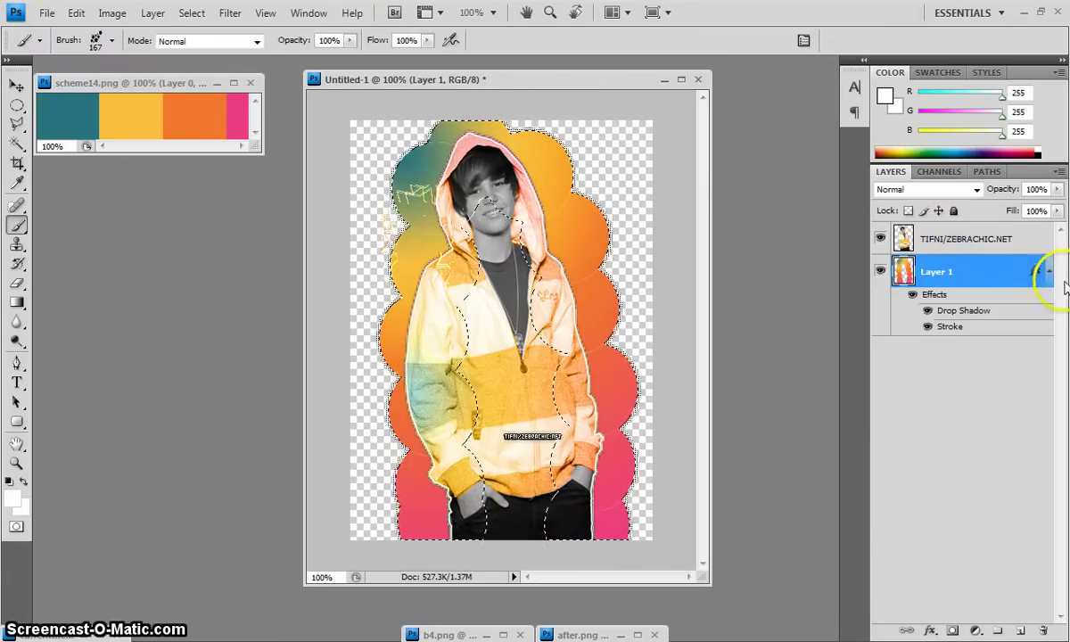
# Step: Duplicate Layer 1 as Layer 1 copy
pyautogui.click(1049, 271)
pyautogui.rightClick(945, 272)
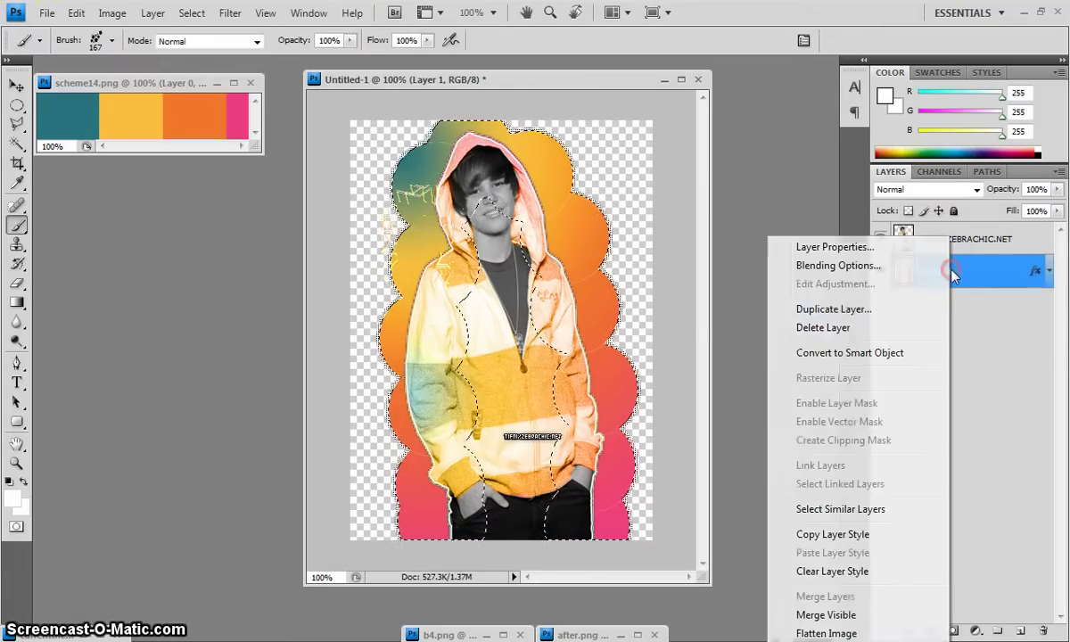
pyautogui.click(838, 308)
pyautogui.click(685, 193)
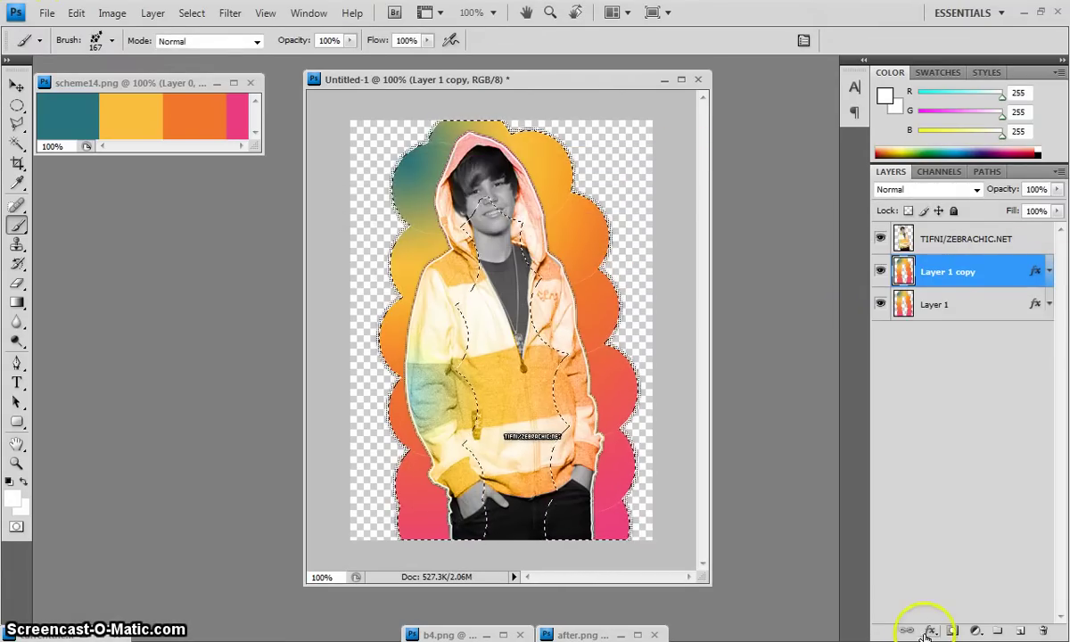
# Step: Change Layer 1 copy's stroke fill from the pattern to solid white colour
pyautogui.click(927, 631)
pyautogui.click(856, 615)
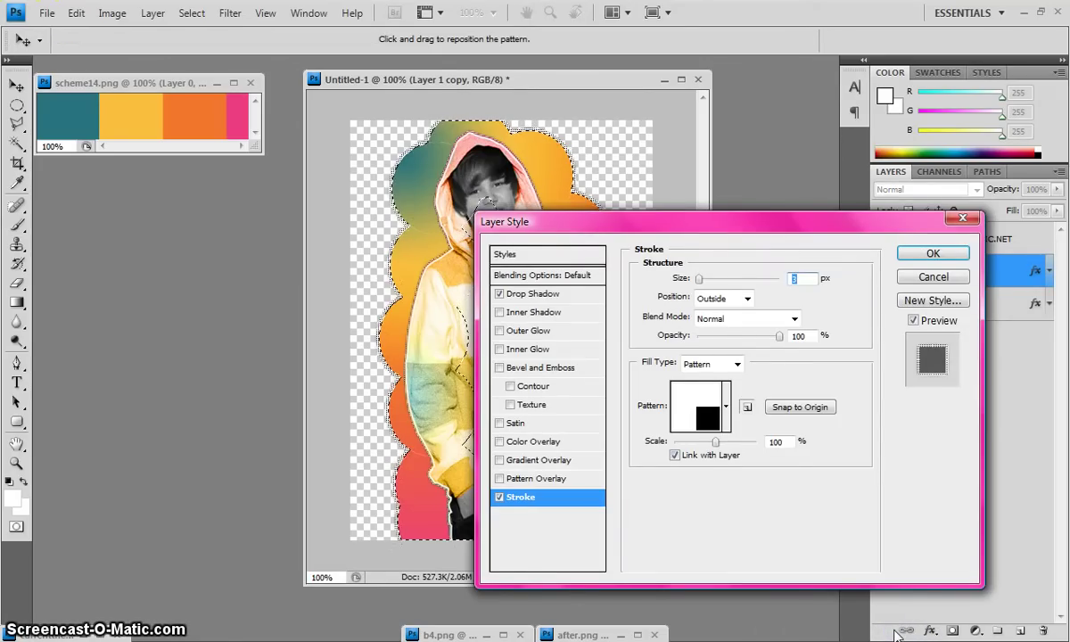
pyautogui.click(711, 363)
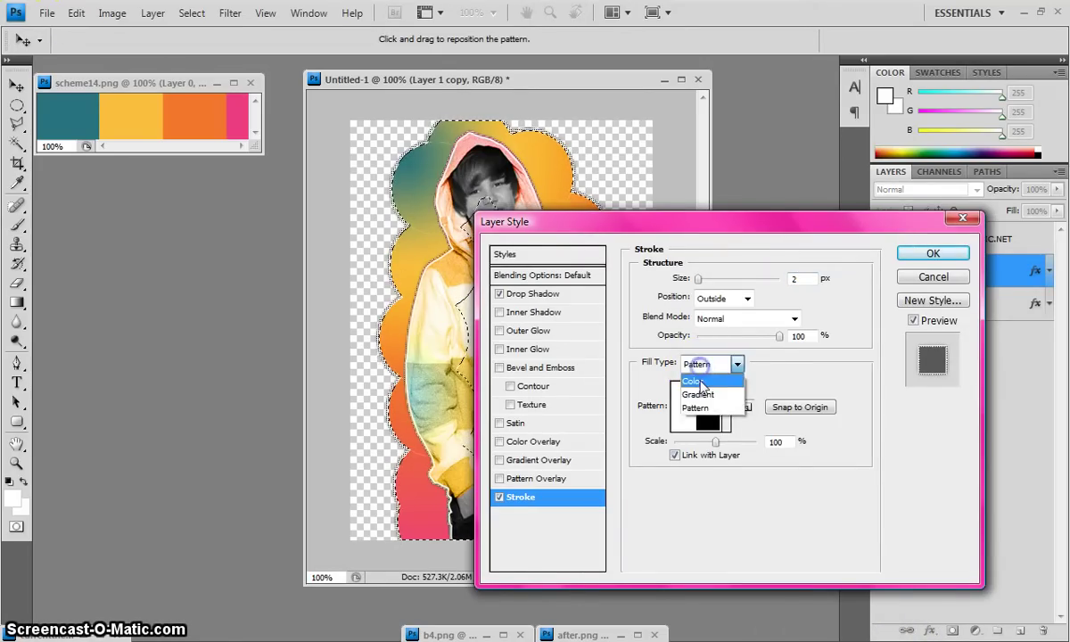
pyautogui.click(702, 376)
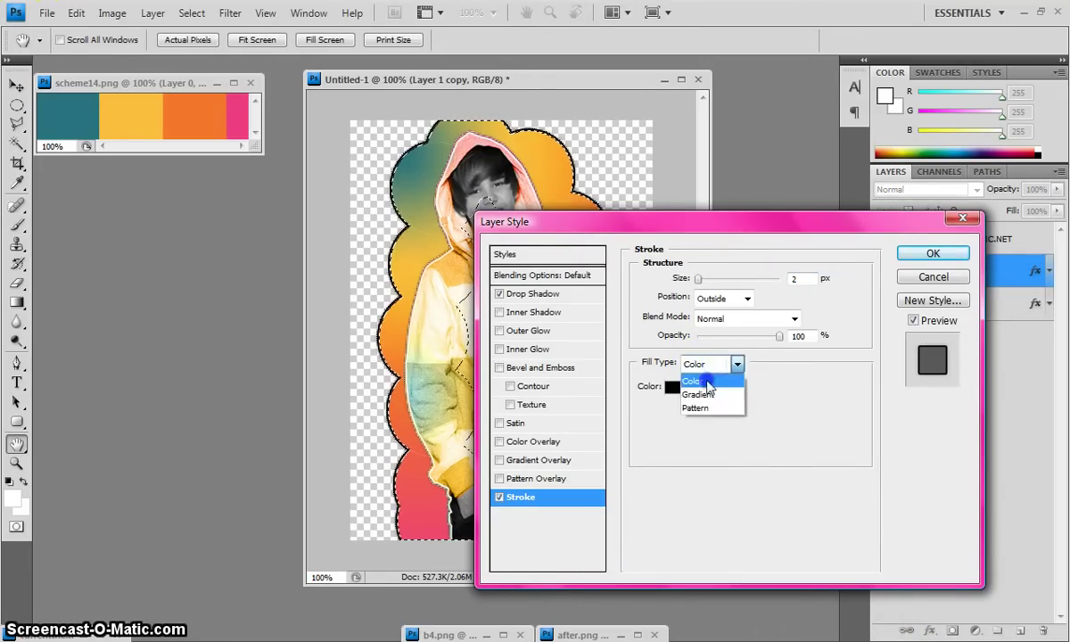
pyautogui.click(693, 377)
pyautogui.click(673, 387)
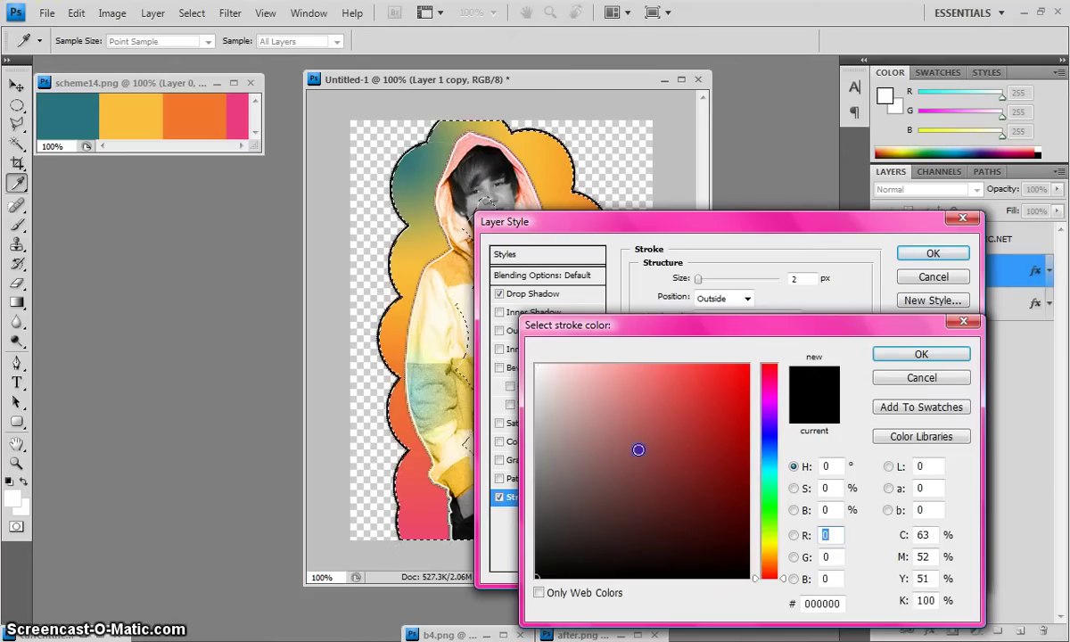
pyautogui.click(918, 354)
pyautogui.click(932, 253)
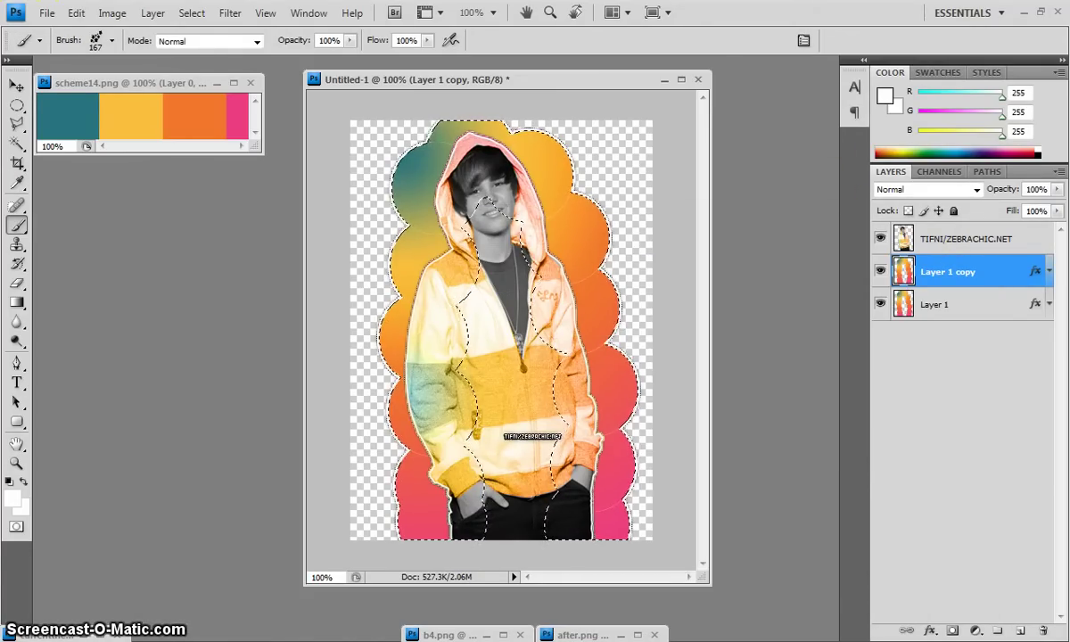
# Step: Open the Layer menu, then show and hide Layer 1 copy's effects list
pyautogui.click(153, 13)
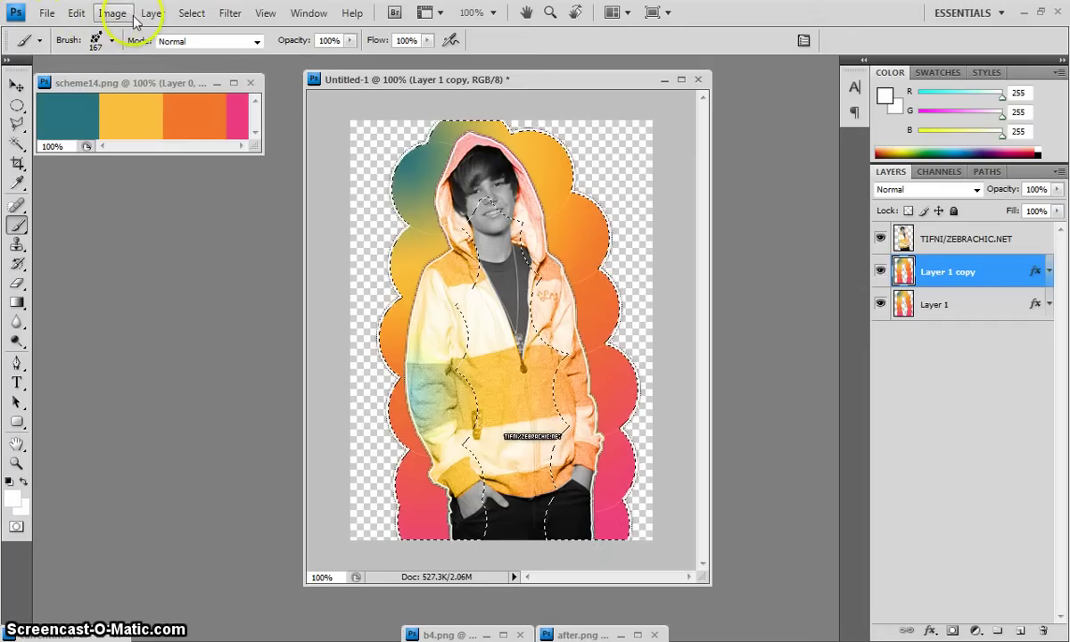
pyautogui.click(930, 631)
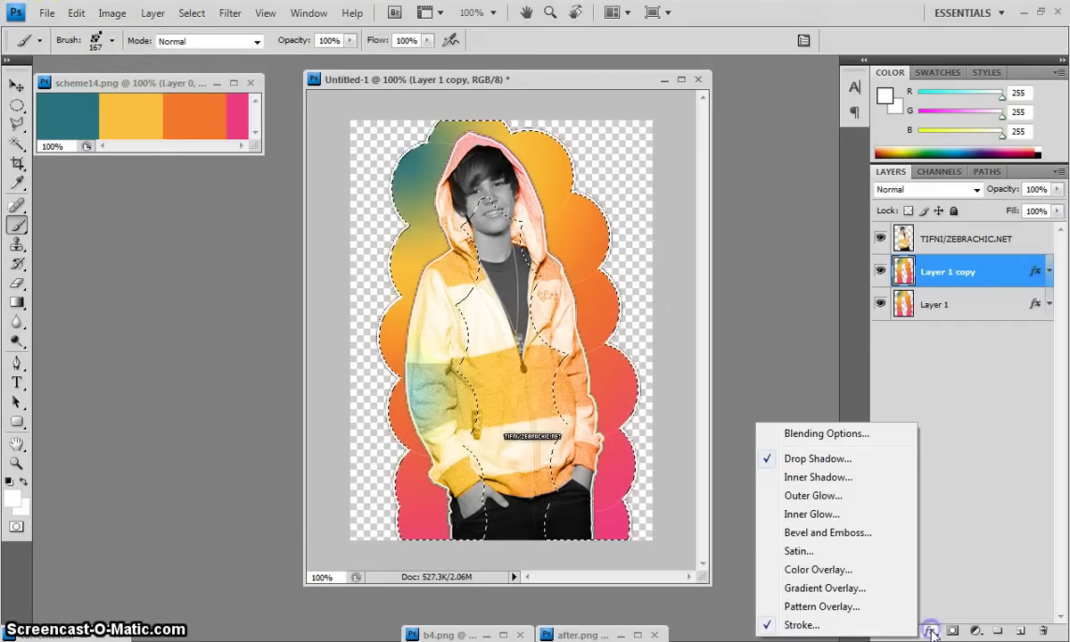
pyautogui.click(957, 562)
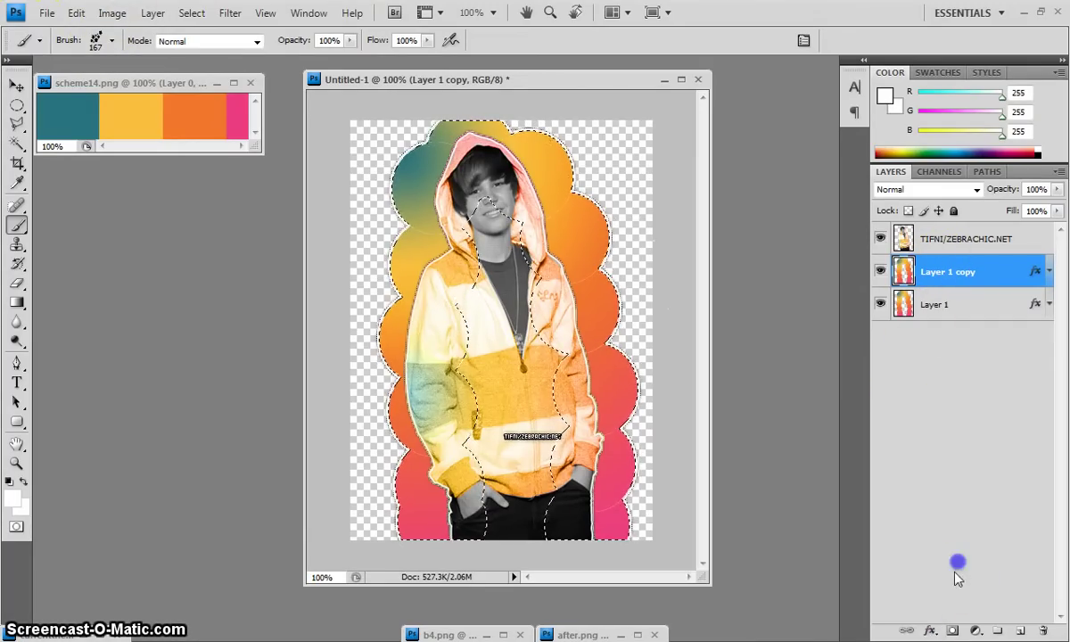
pyautogui.click(930, 631)
pyautogui.click(914, 335)
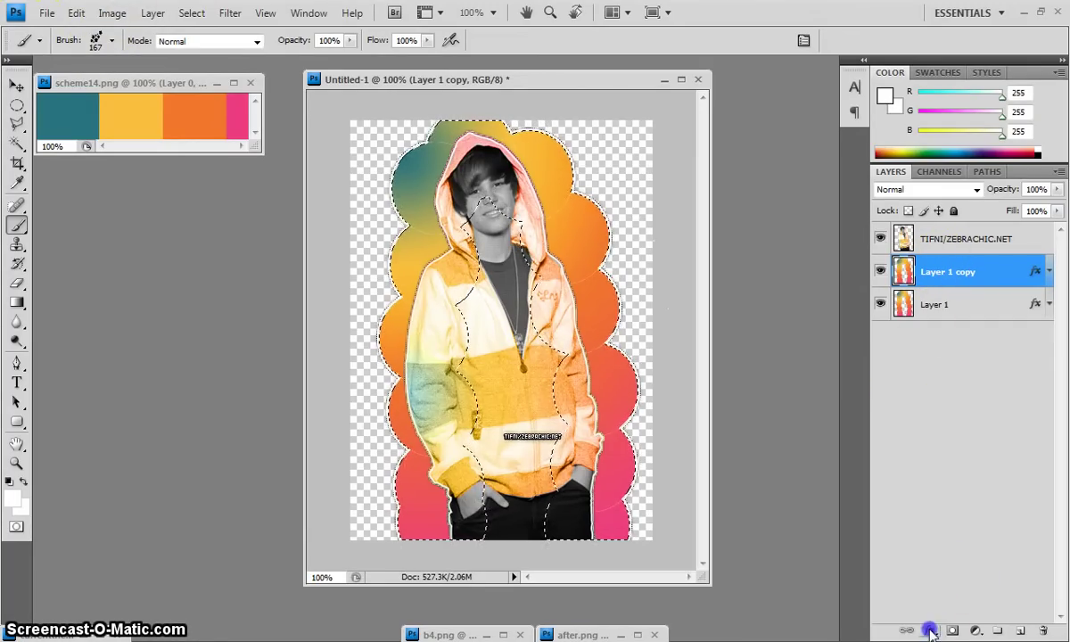
# Step: Add a pattern overlay to Layer 1 copy using the black giraffe-like stone pattern
pyautogui.rightClick(936, 271)
pyautogui.click(843, 267)
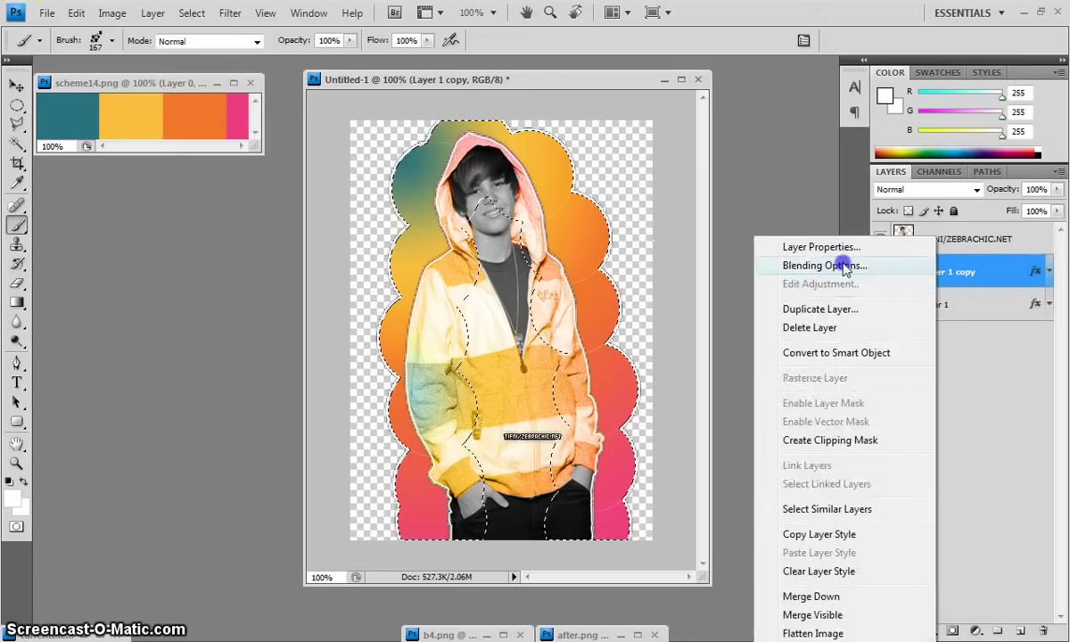
pyautogui.click(789, 227)
pyautogui.moveTo(789, 227); pyautogui.dragTo(838, 211)
pyautogui.click(628, 465)
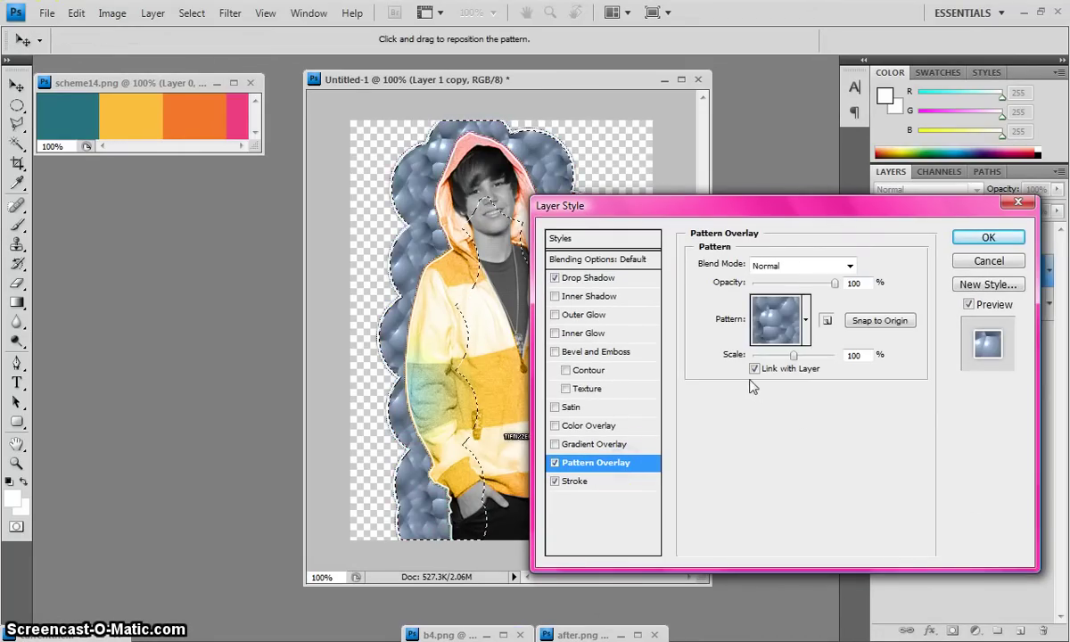
pyautogui.click(772, 335)
pyautogui.scroll(-3, 774, 418)
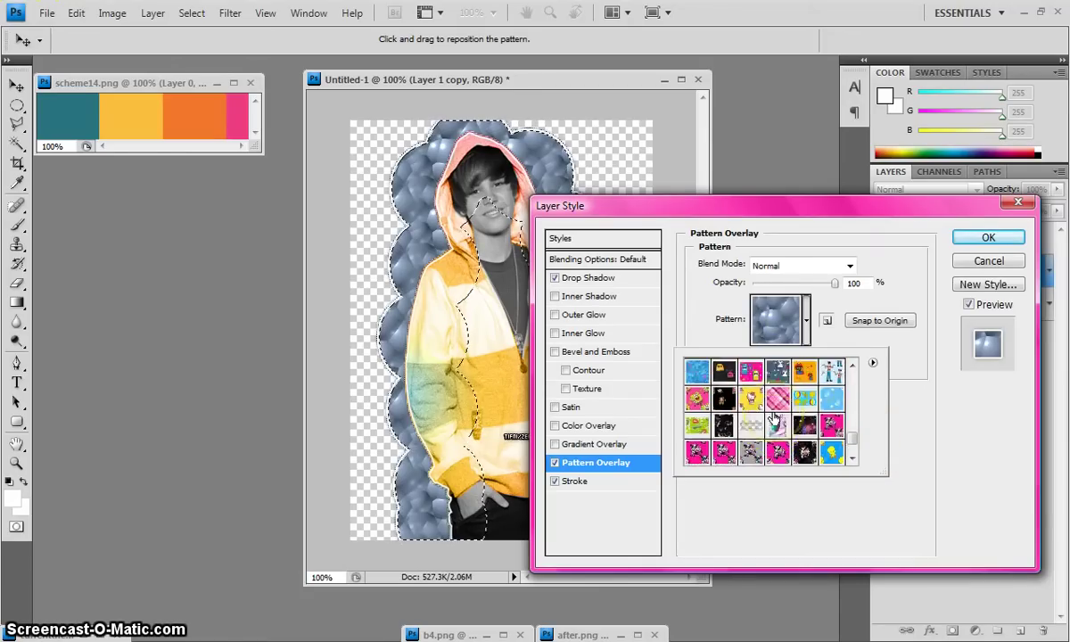
pyautogui.scroll(5, 774, 419)
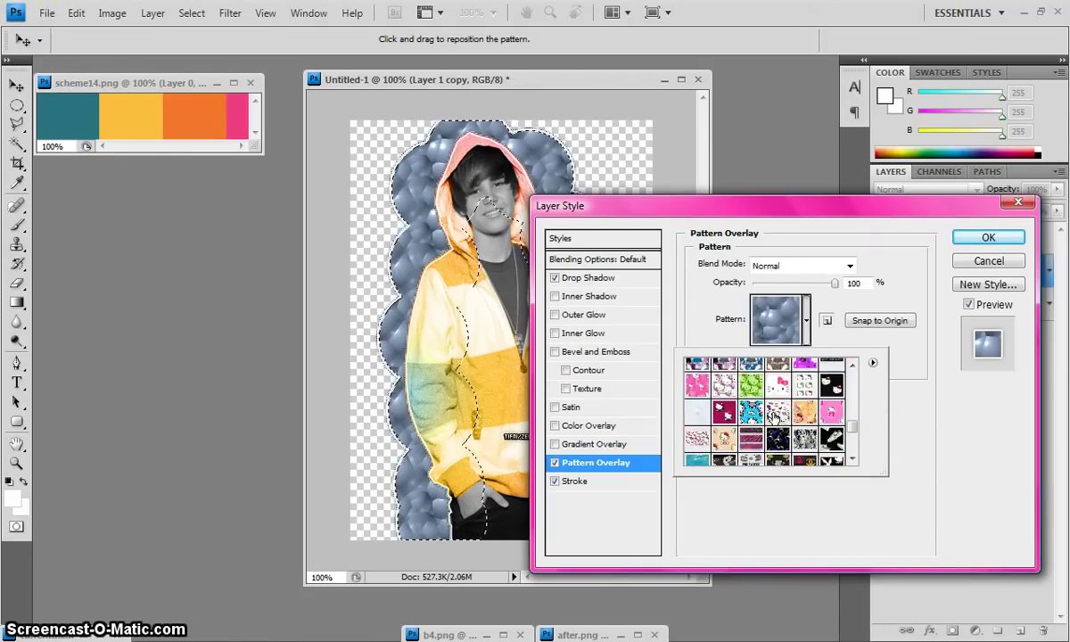
pyautogui.scroll(6, 773, 418)
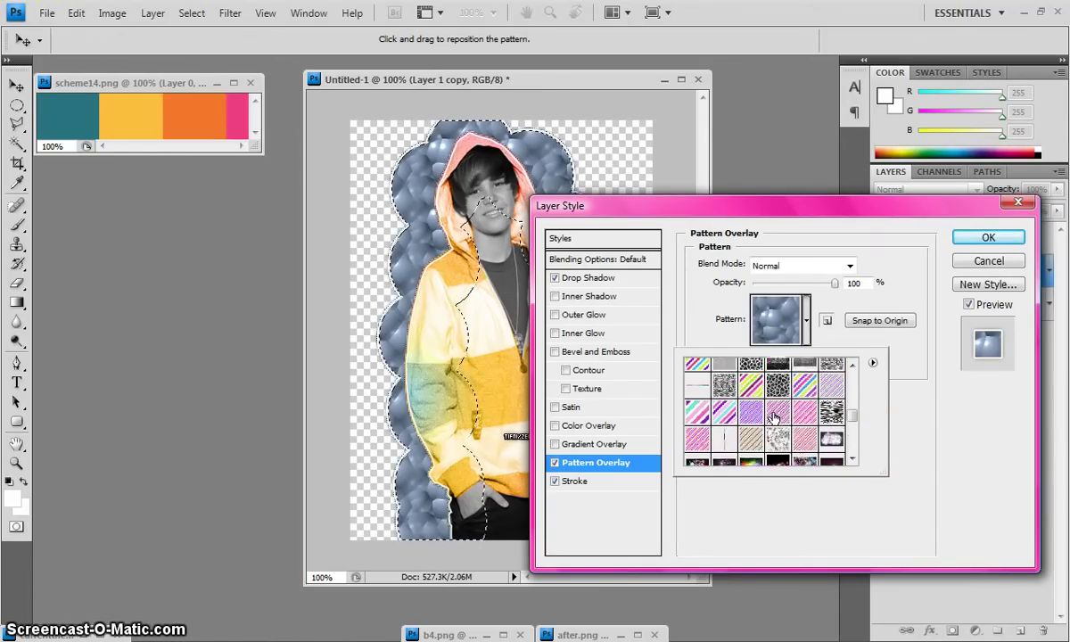
pyautogui.scroll(-1, 774, 419)
pyautogui.click(776, 413)
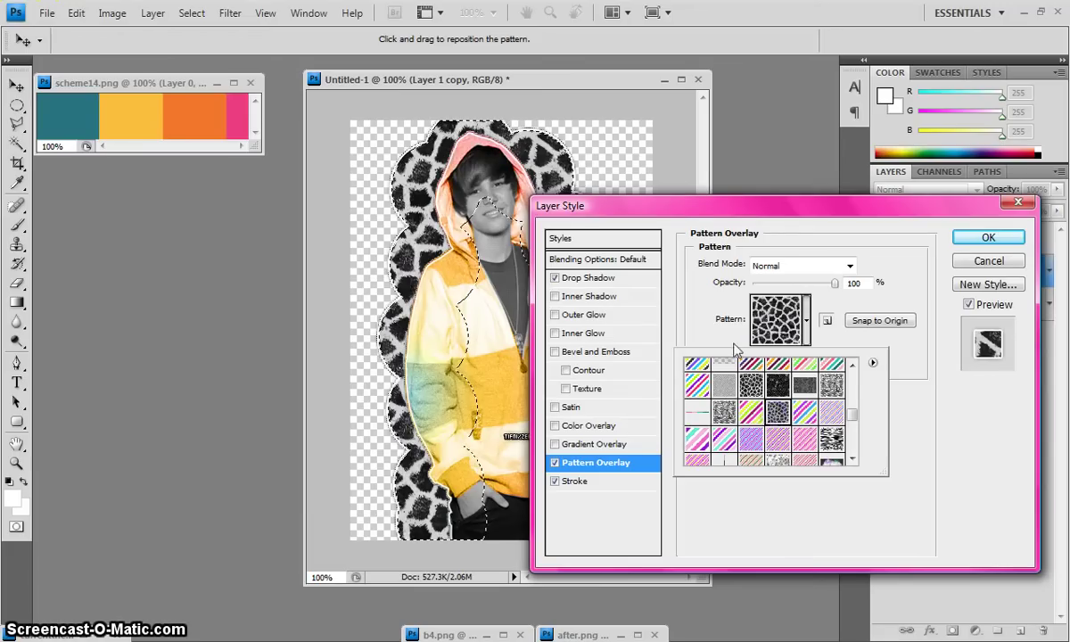
pyautogui.moveTo(759, 212); pyautogui.dragTo(769, 237)
# Step: Compare Overlay and Soft Light, then apply the pattern overlay in Screen blend mode
pyautogui.click(804, 289)
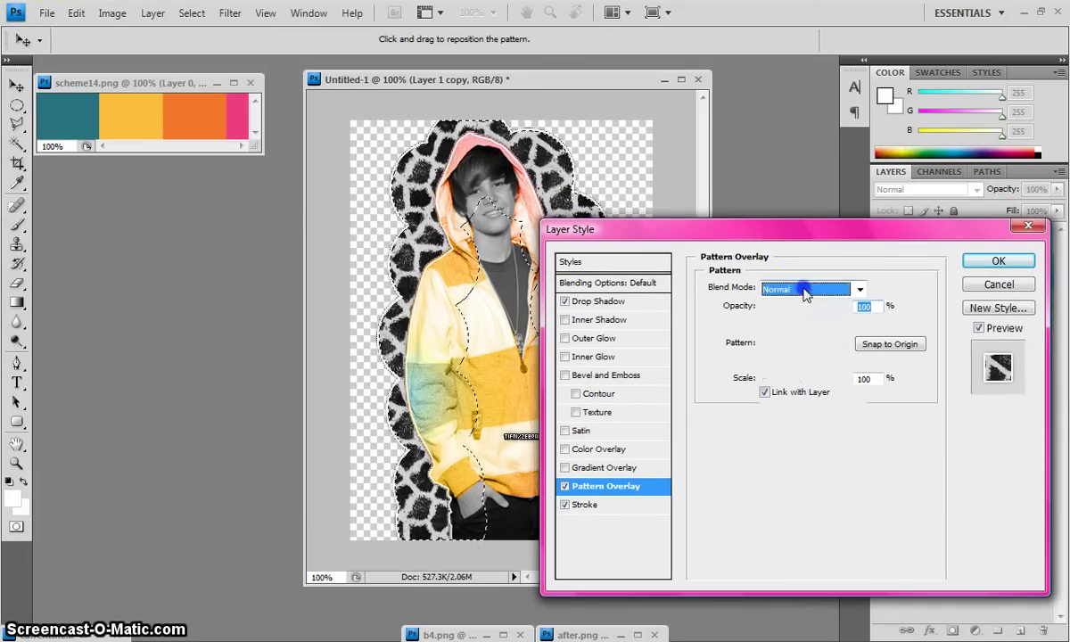
pyautogui.click(774, 136)
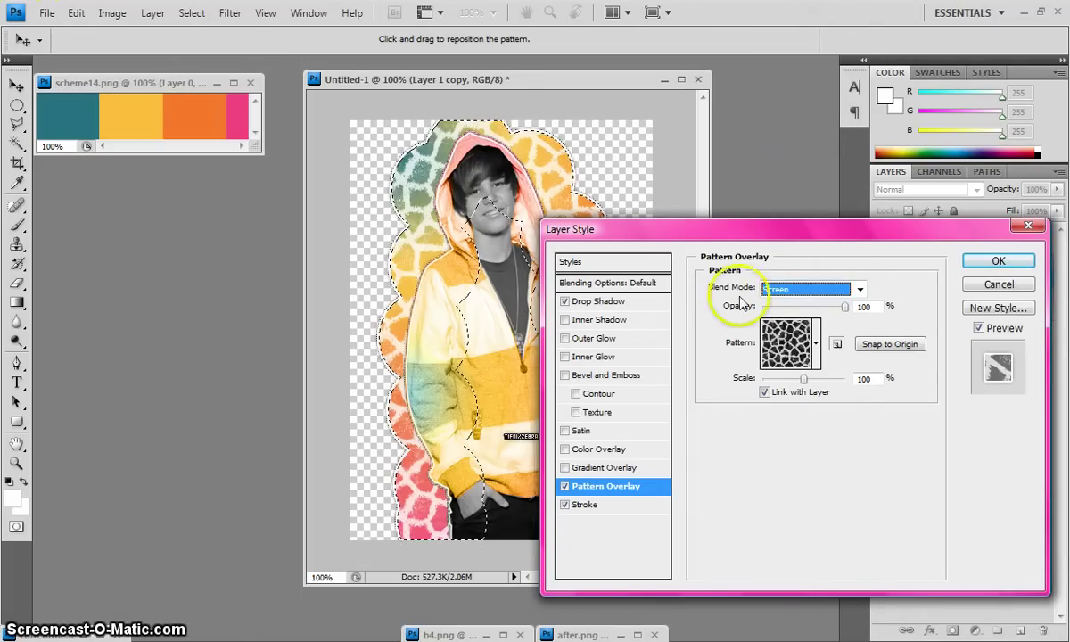
pyautogui.click(783, 287)
pyautogui.click(784, 144)
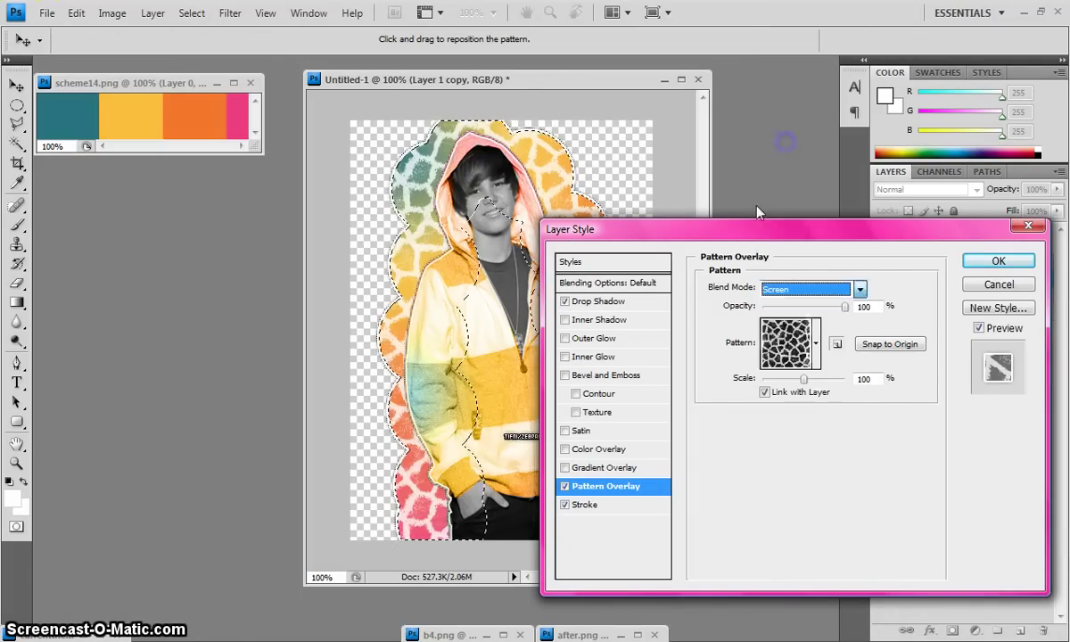
pyautogui.moveTo(798, 235)
pyautogui.mouseDown()
pyautogui.moveTo(1003, 390)
pyautogui.moveTo(788, 235)
pyautogui.moveTo(813, 230)
pyautogui.mouseUp()
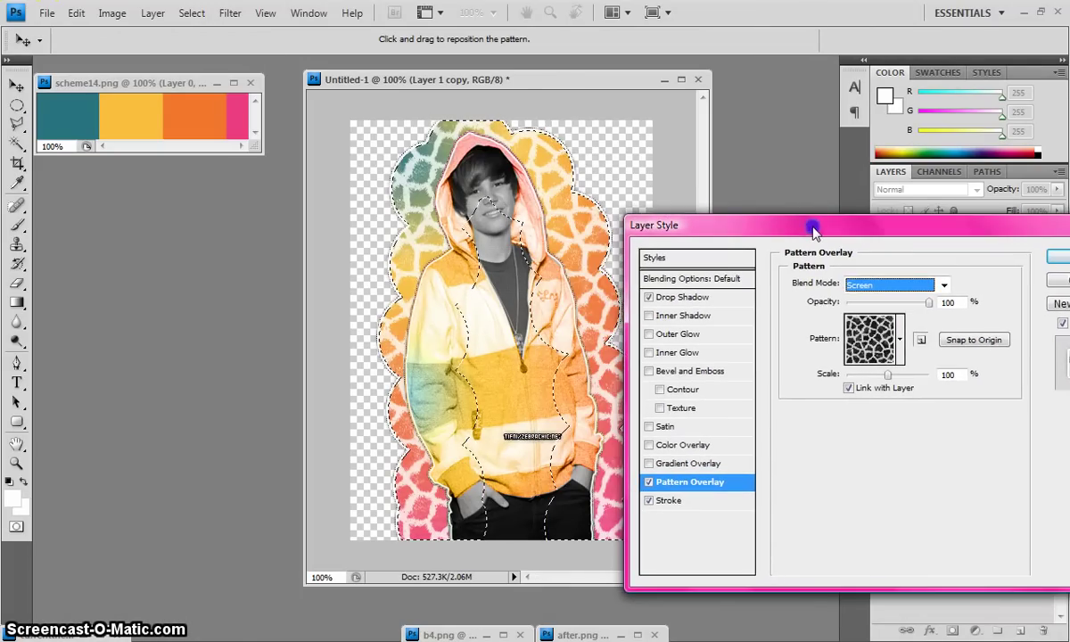
pyautogui.click(860, 286)
pyautogui.click(824, 208)
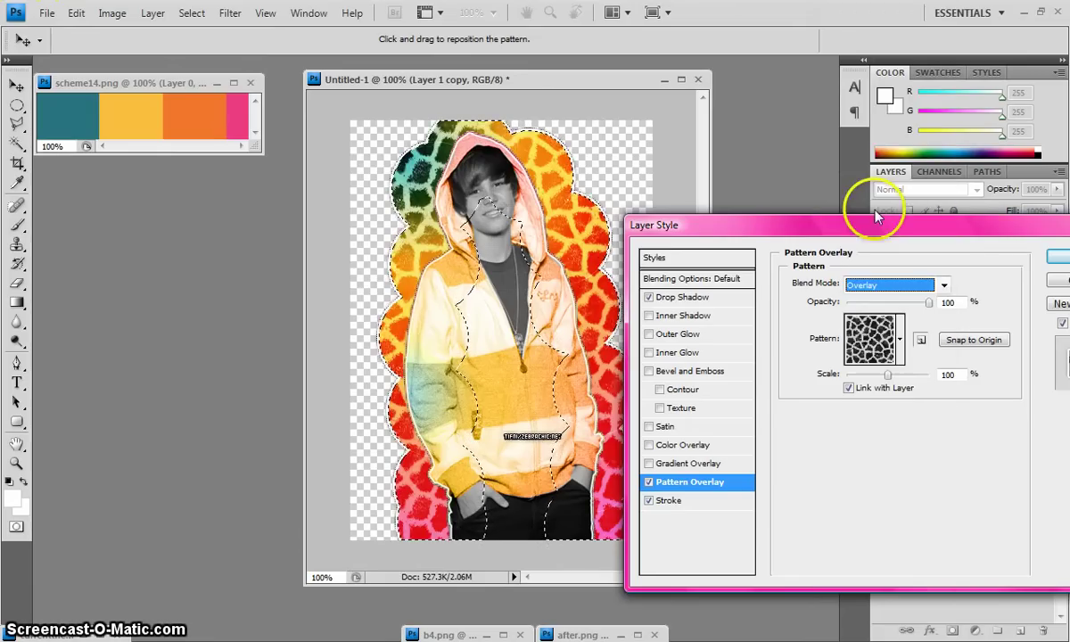
pyautogui.click(876, 286)
pyautogui.click(819, 207)
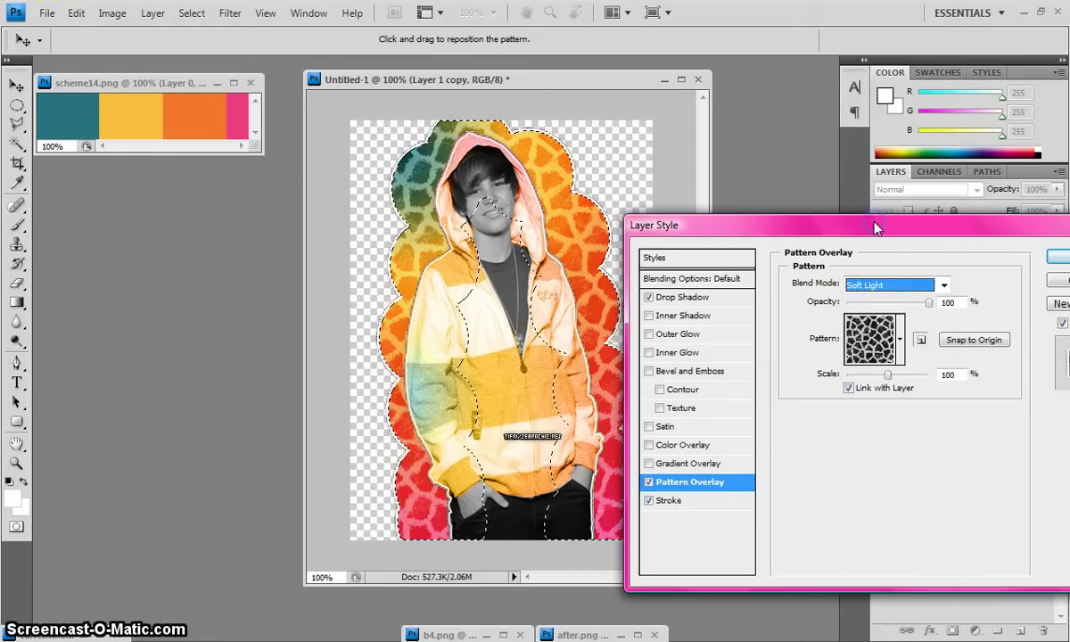
pyautogui.click(878, 285)
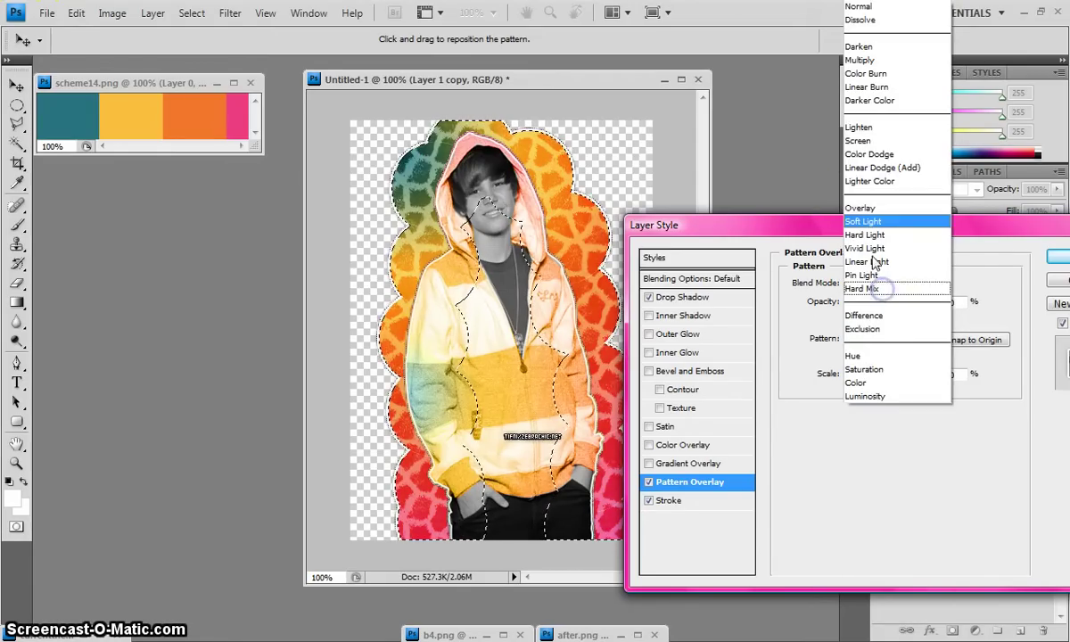
pyautogui.click(871, 142)
pyautogui.moveTo(813, 236); pyautogui.dragTo(802, 230)
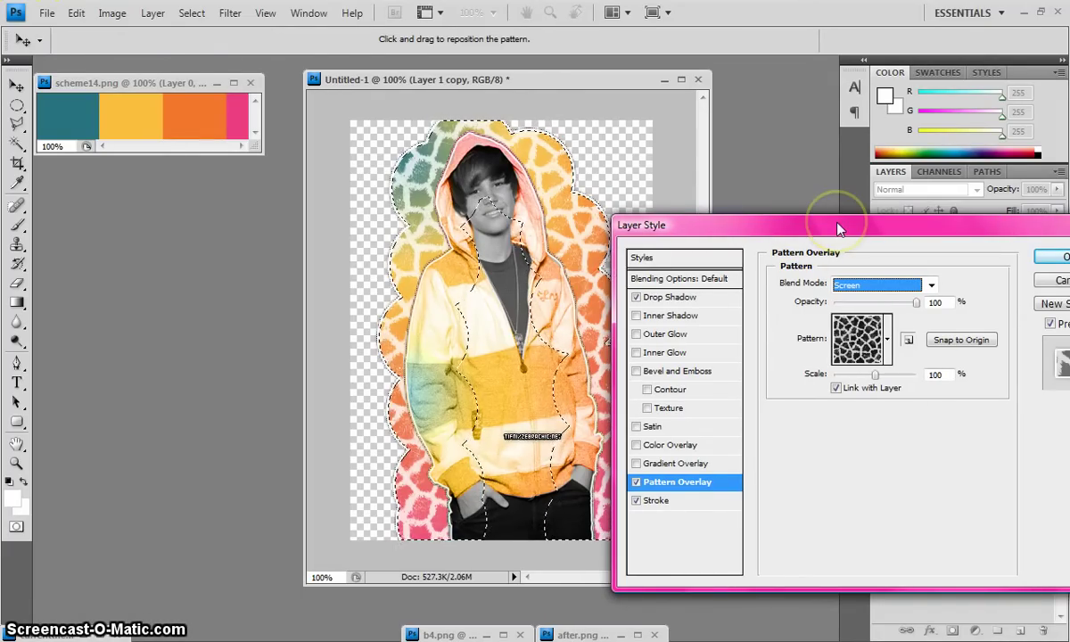
pyautogui.moveTo(838, 229); pyautogui.dragTo(795, 216)
pyautogui.click(1027, 246)
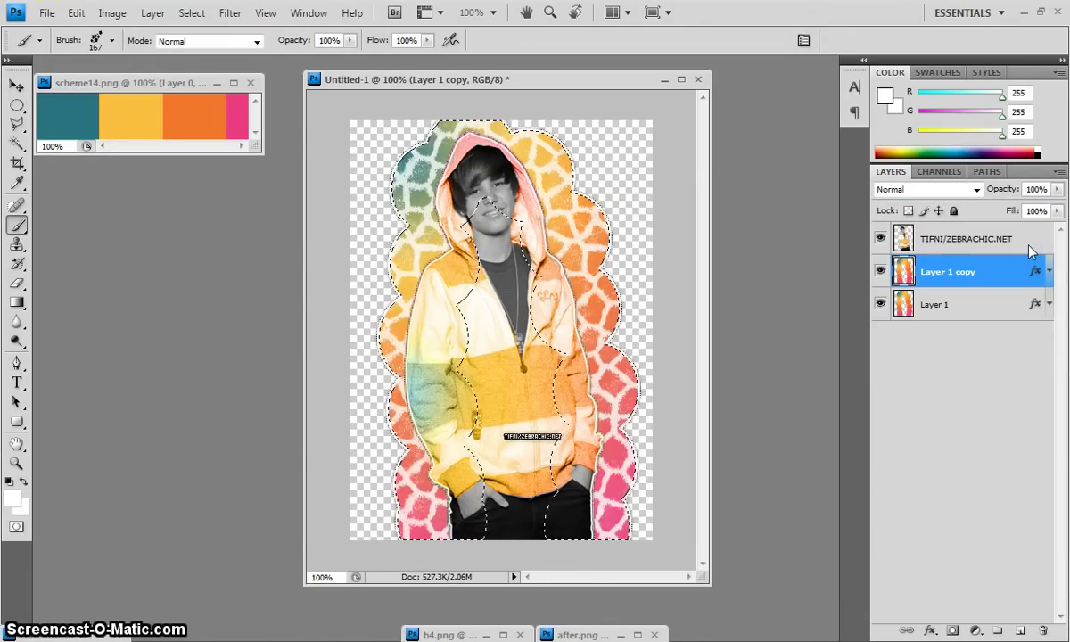
# Step: Paint star brush texture across the hoodie
pyautogui.moveTo(455, 159)
pyautogui.mouseDown()
pyautogui.moveTo(429, 327)
pyautogui.moveTo(589, 417)
pyautogui.mouseUp()
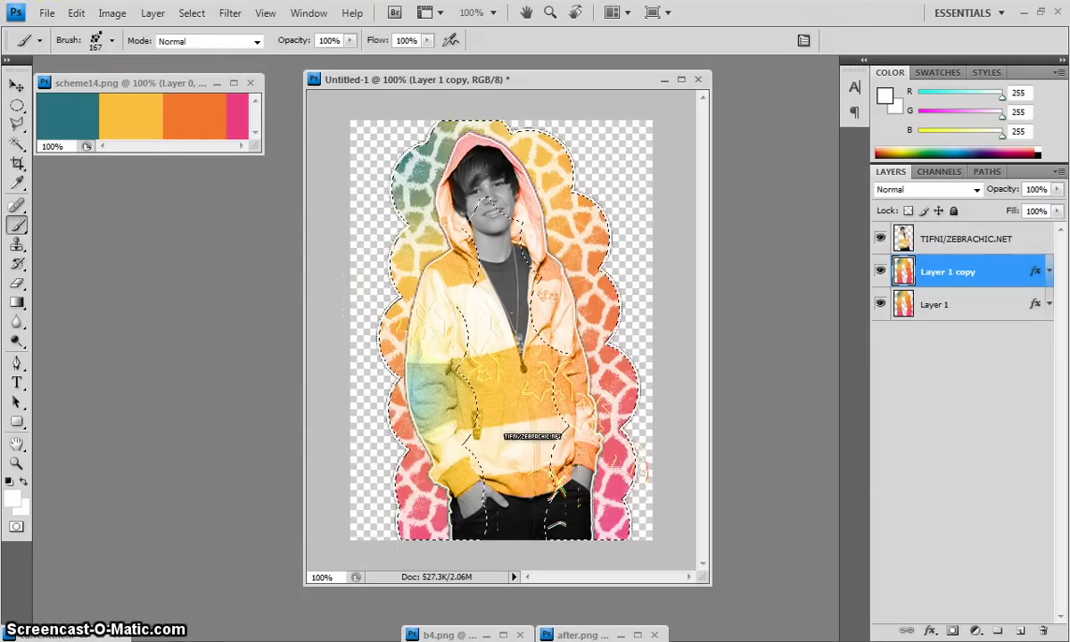
pyautogui.click(153, 13)
pyautogui.moveTo(157, 38)
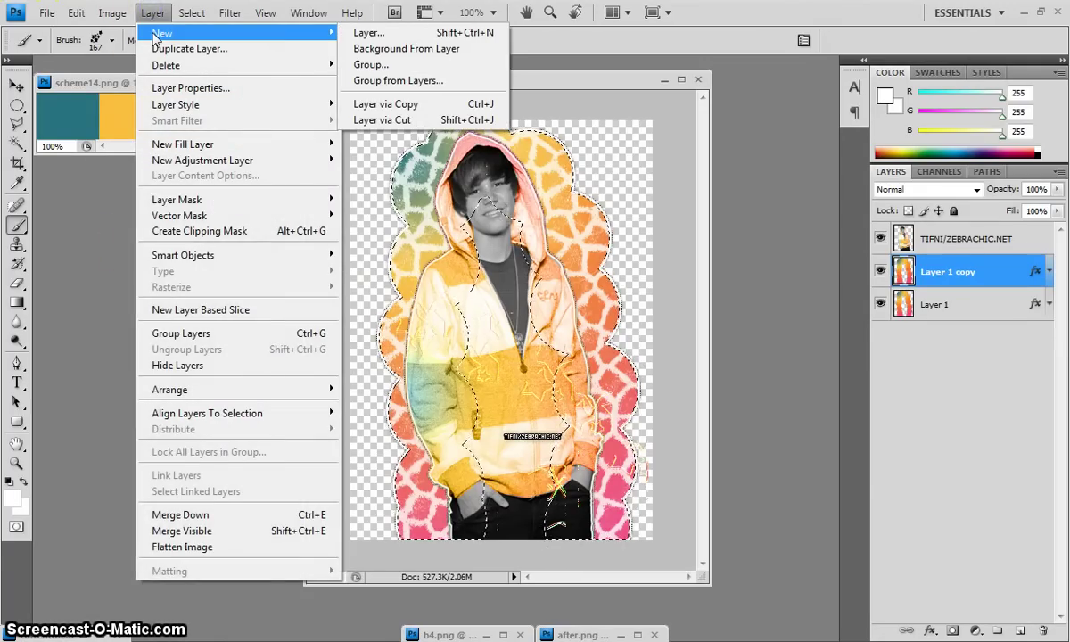
# Step: Create a new empty Layer 2 and choose a brush preset
pyautogui.click(360, 33)
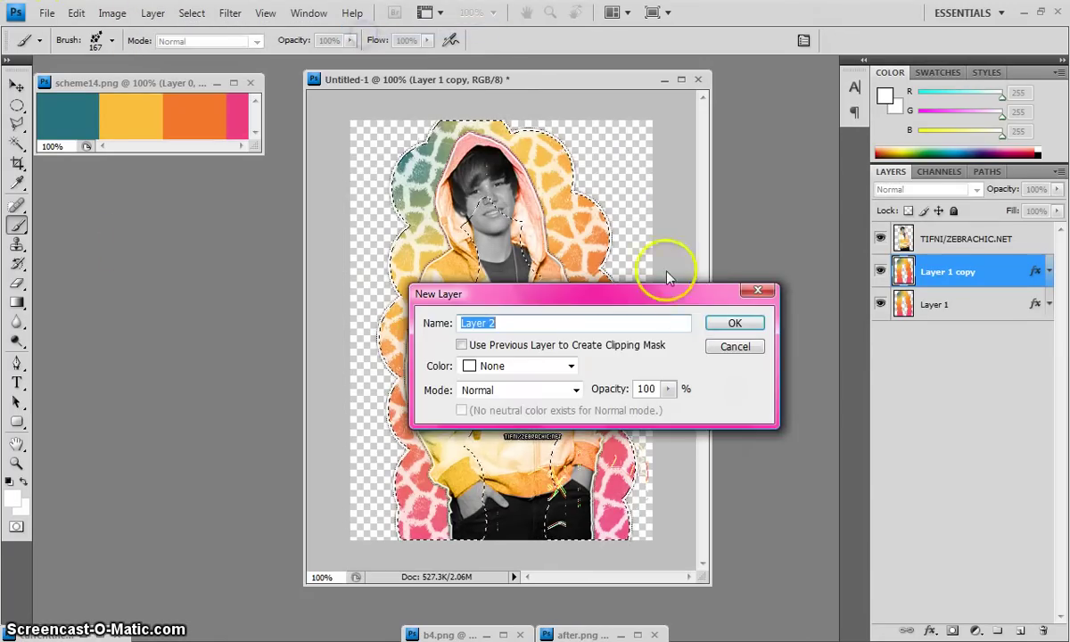
pyautogui.click(731, 324)
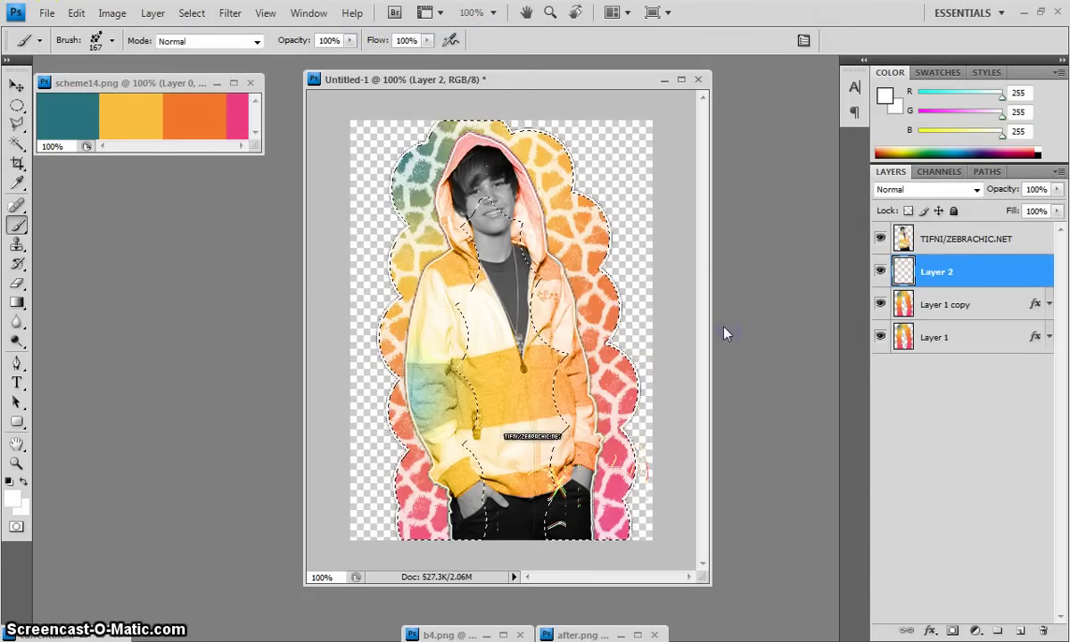
pyautogui.click(113, 41)
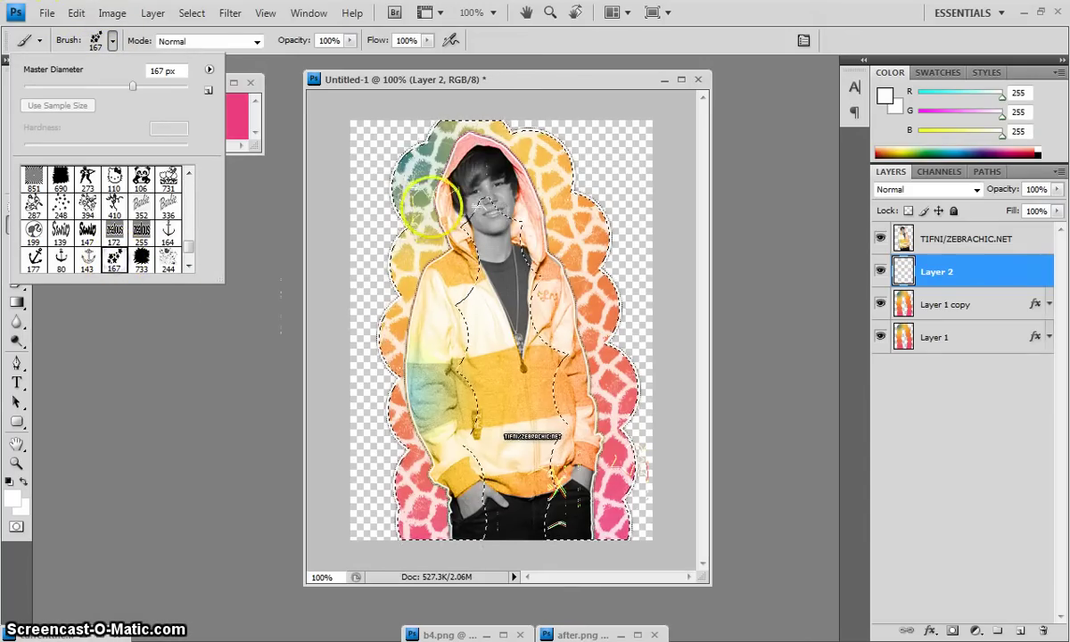
# Step: Stamp white stars around the head, the hood and both sides of the figure
pyautogui.click(421, 153)
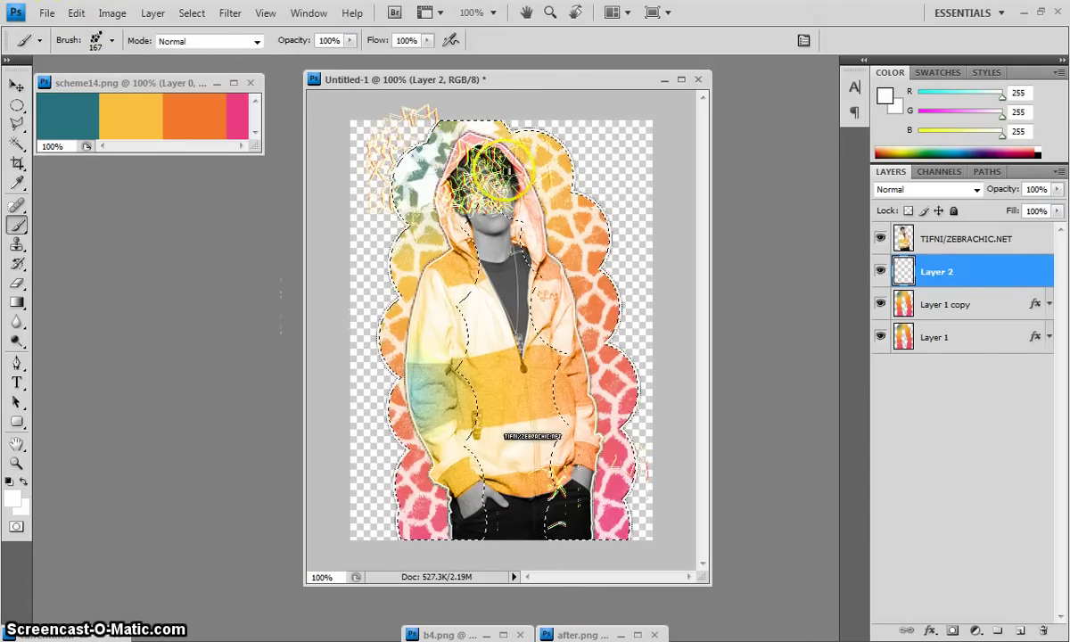
pyautogui.click(381, 270)
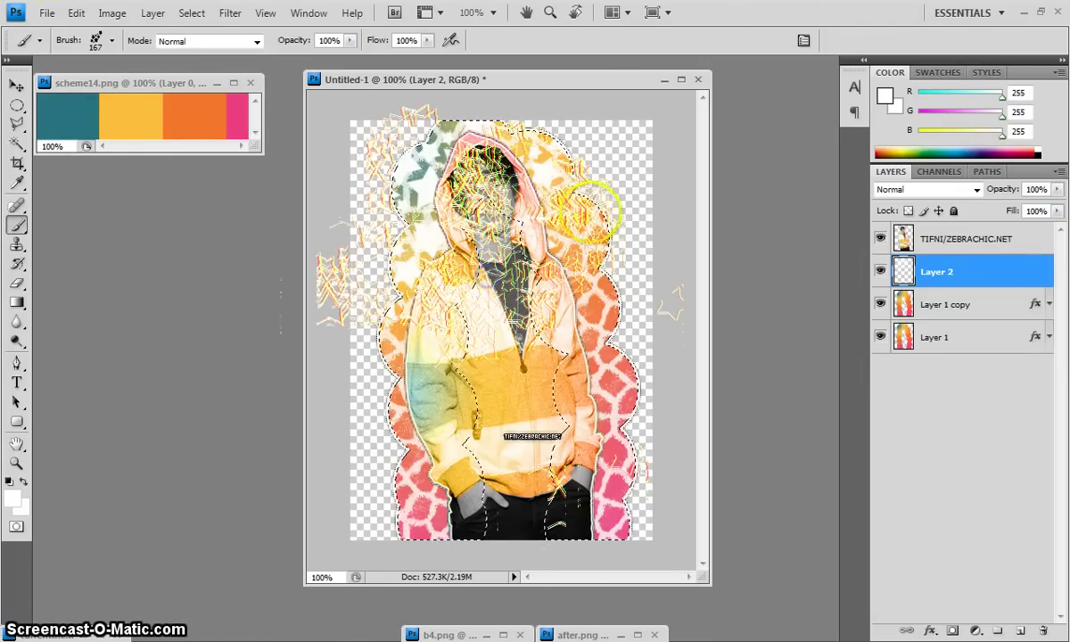
pyautogui.click(606, 197)
pyautogui.click(677, 361)
pyautogui.click(345, 356)
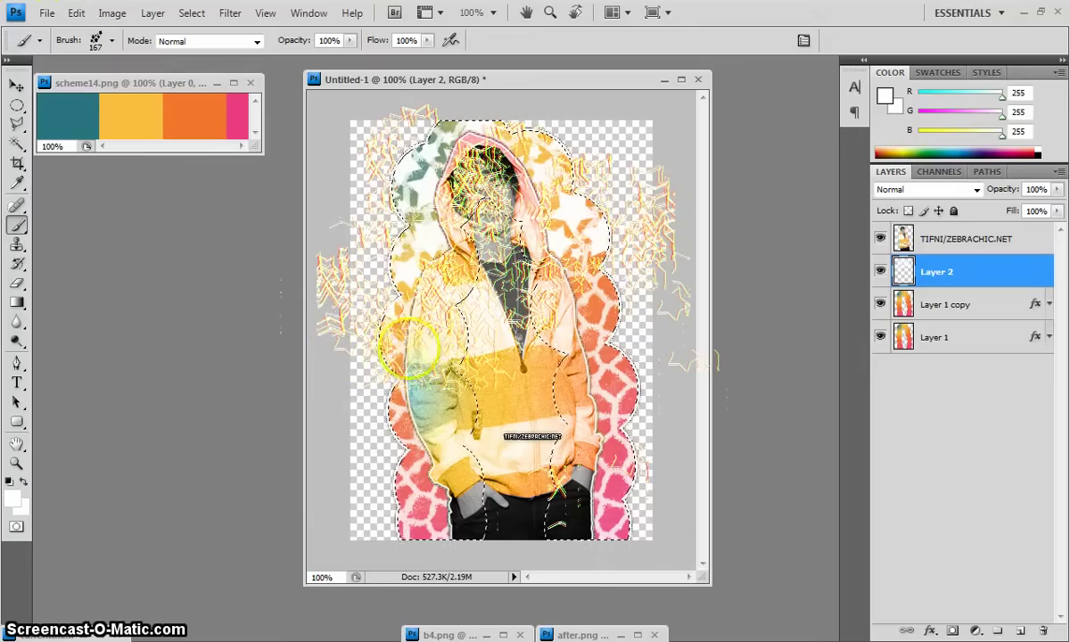
pyautogui.click(664, 459)
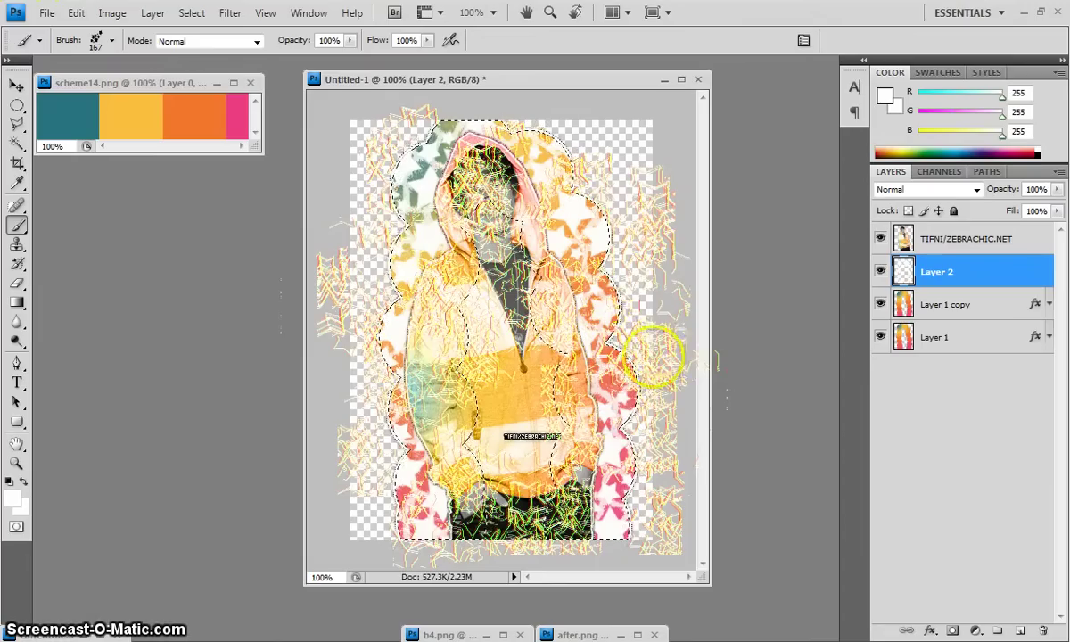
pyautogui.click(664, 342)
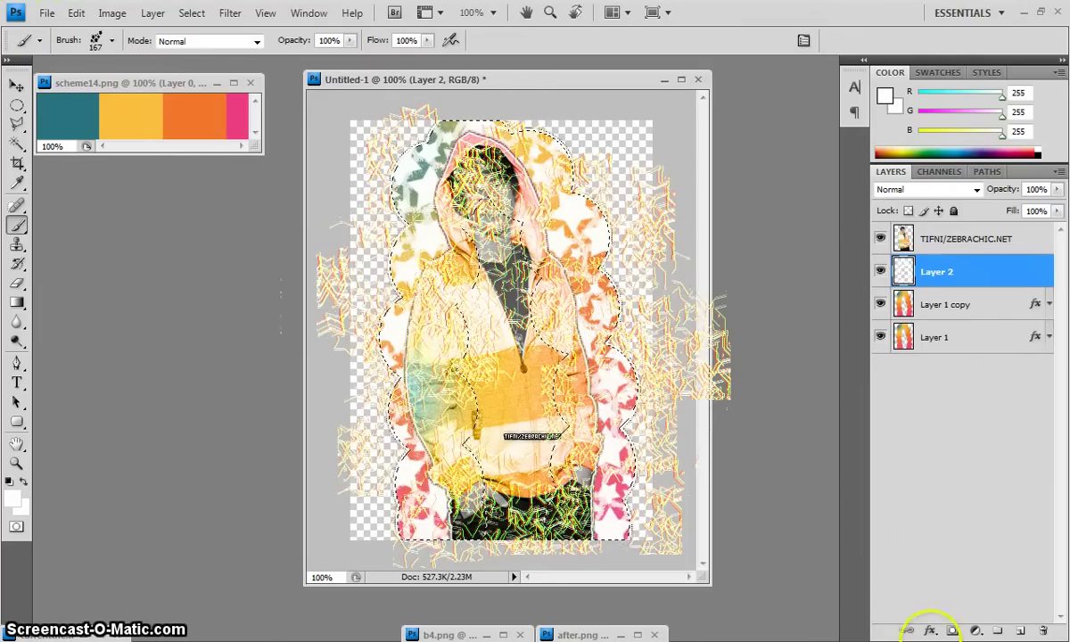
# Step: Give Layer 2's stars a drop shadow with distance 0, spread 0 and size 4 px
pyautogui.click(930, 630)
pyautogui.click(865, 467)
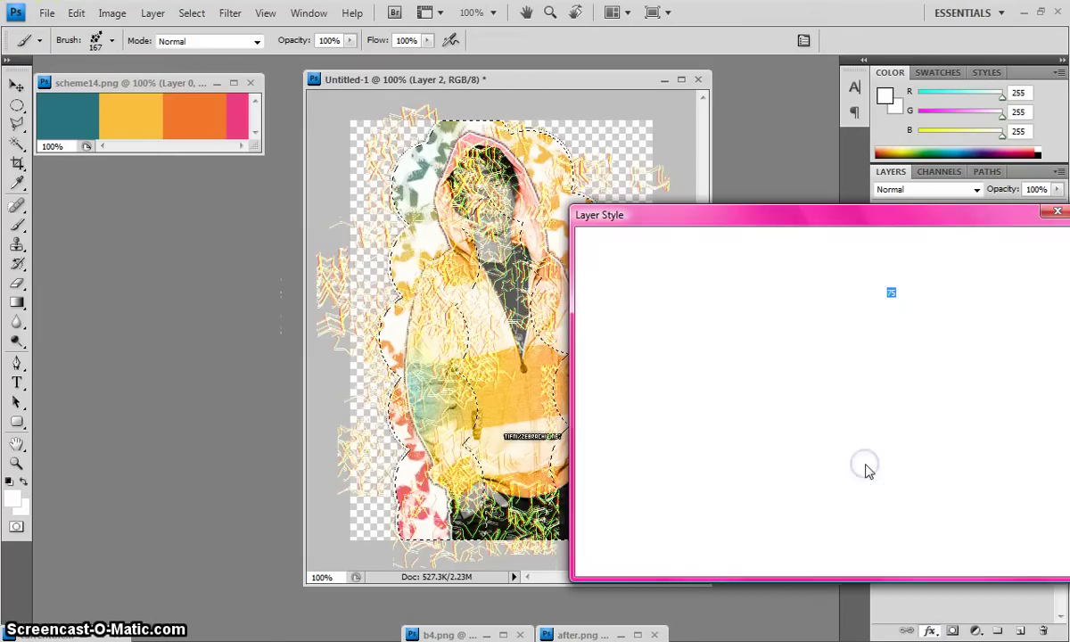
pyautogui.click(1026, 245)
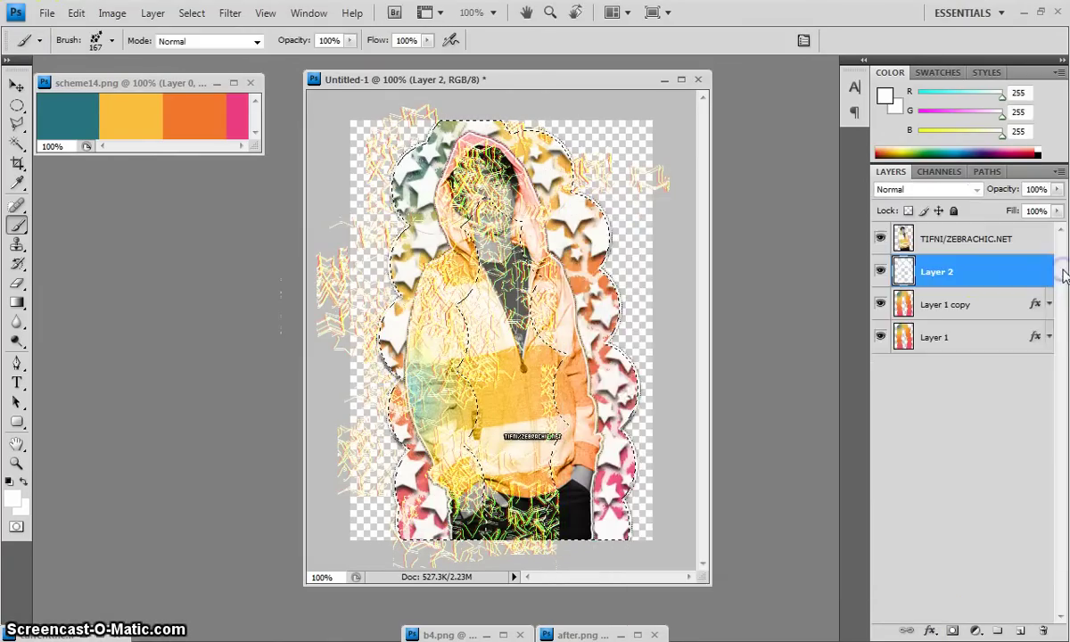
pyautogui.rightClick(943, 271)
pyautogui.click(881, 268)
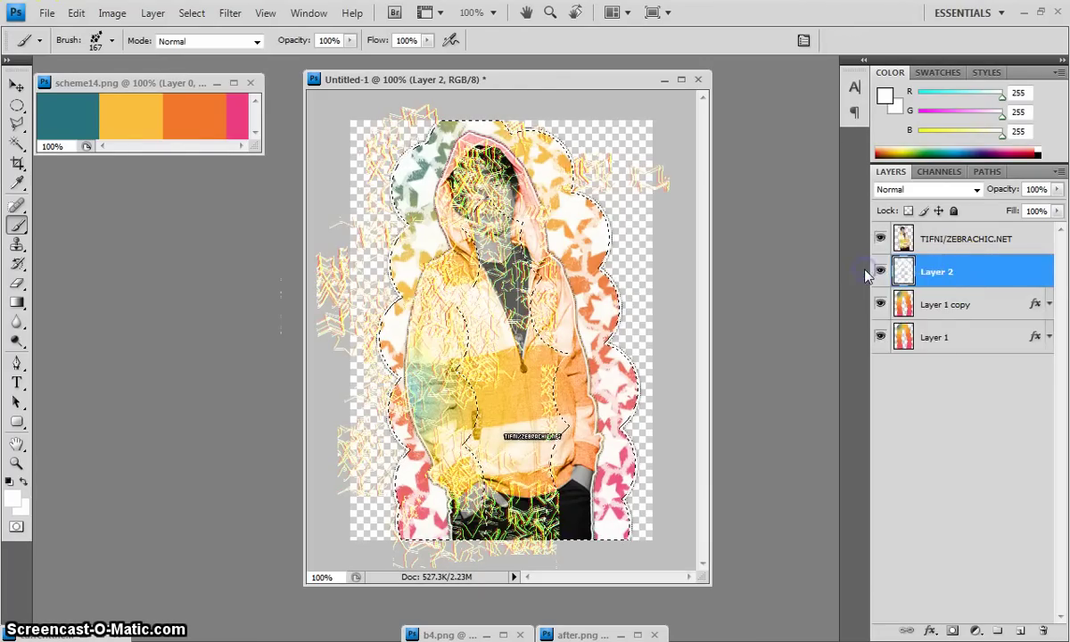
pyautogui.click(624, 286)
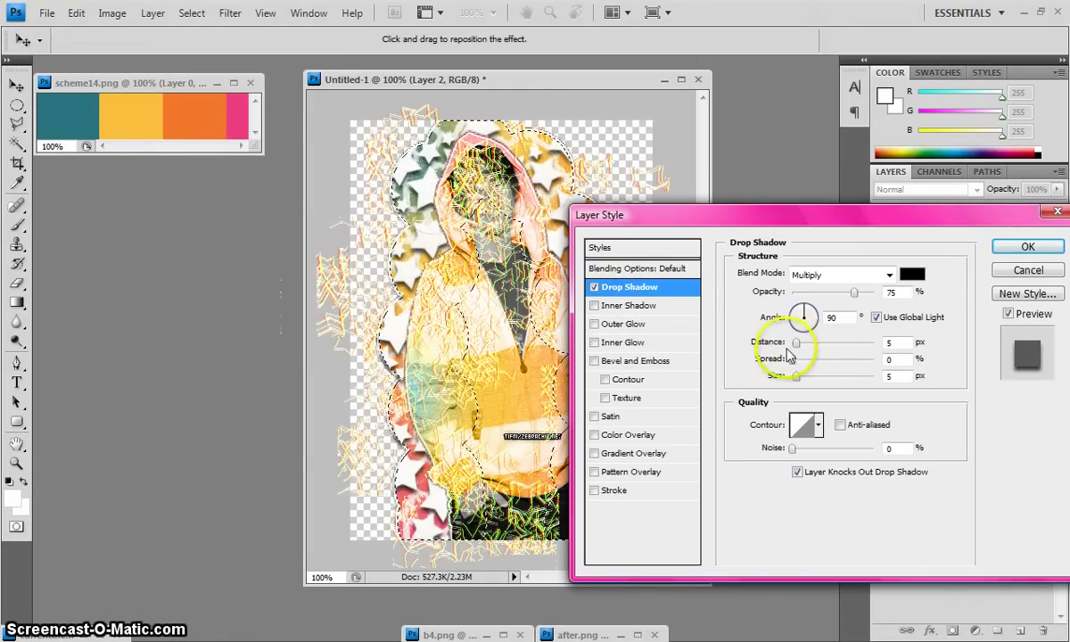
pyautogui.moveTo(796, 342); pyautogui.dragTo(790, 343)
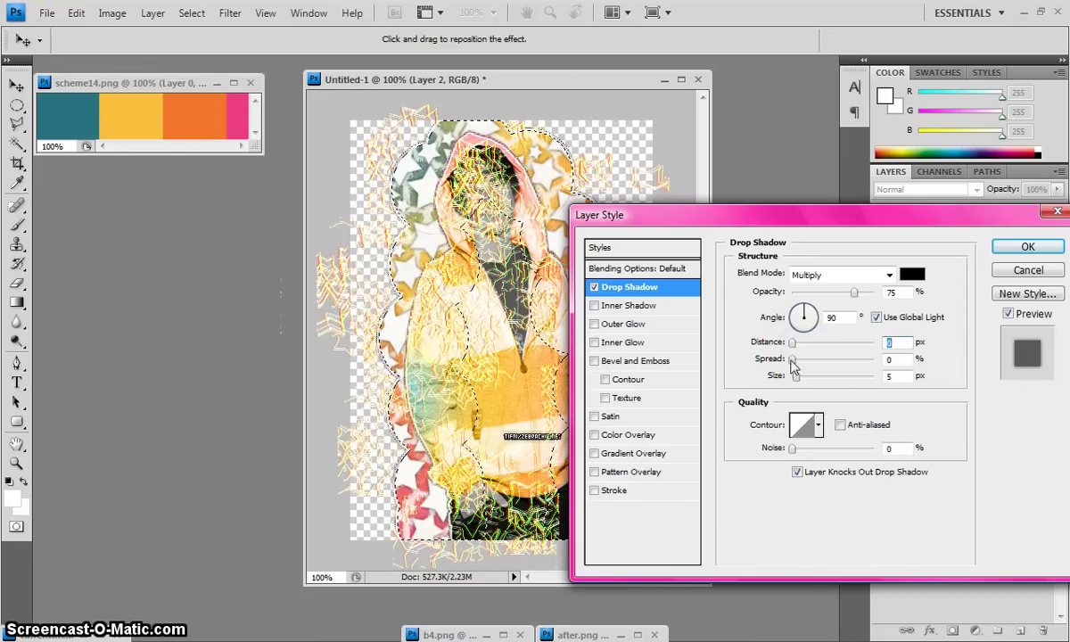
pyautogui.click(793, 360)
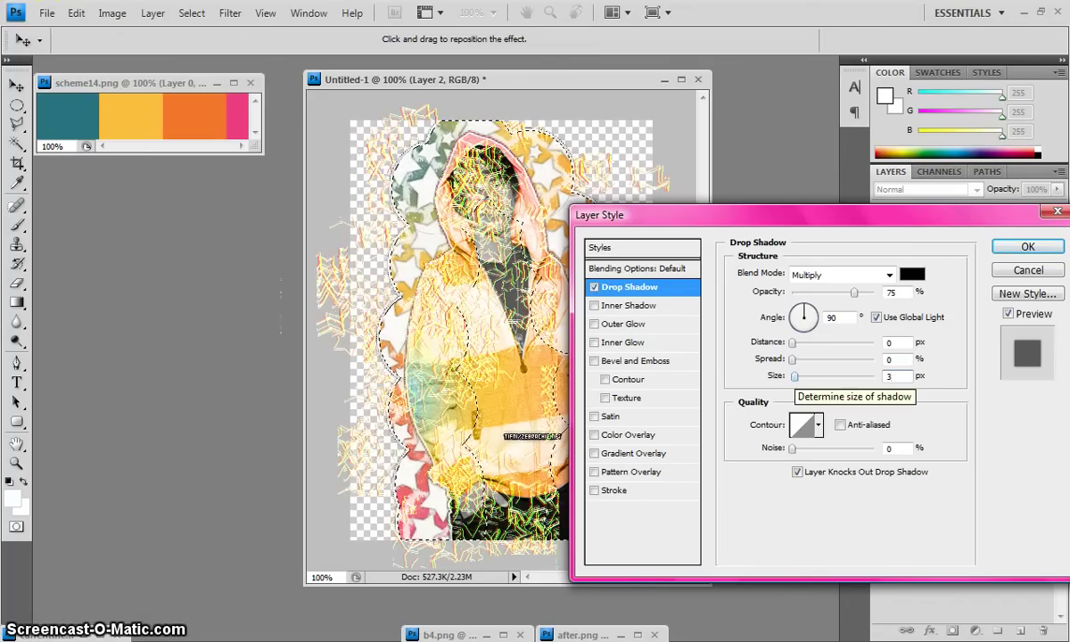
pyautogui.write('4')
pyautogui.press('BackSpace')
pyautogui.press('BackSpace')
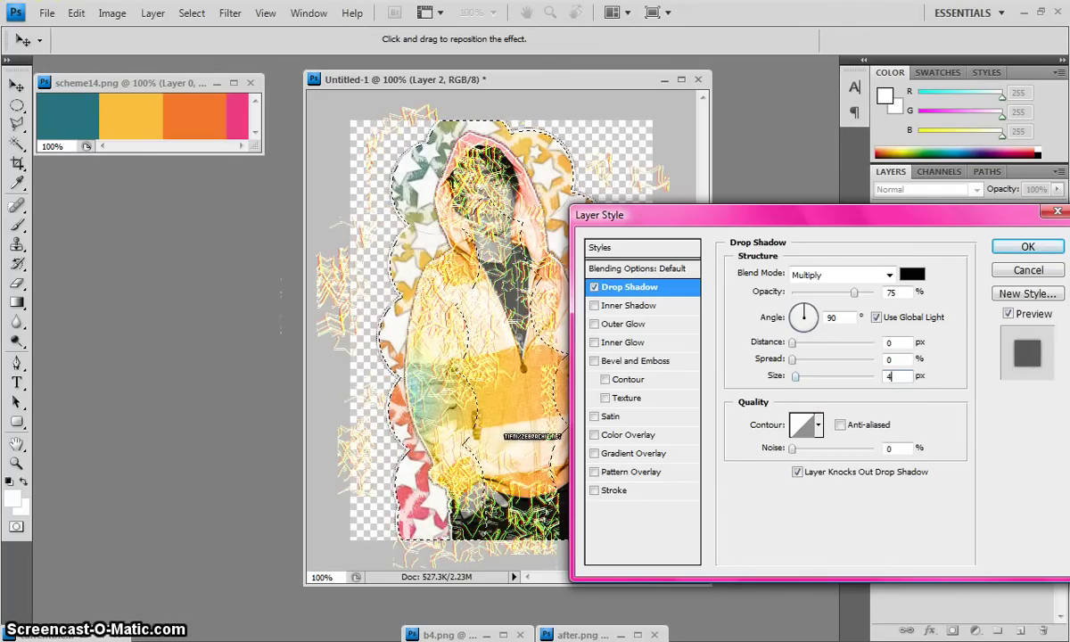
pyautogui.write('4')
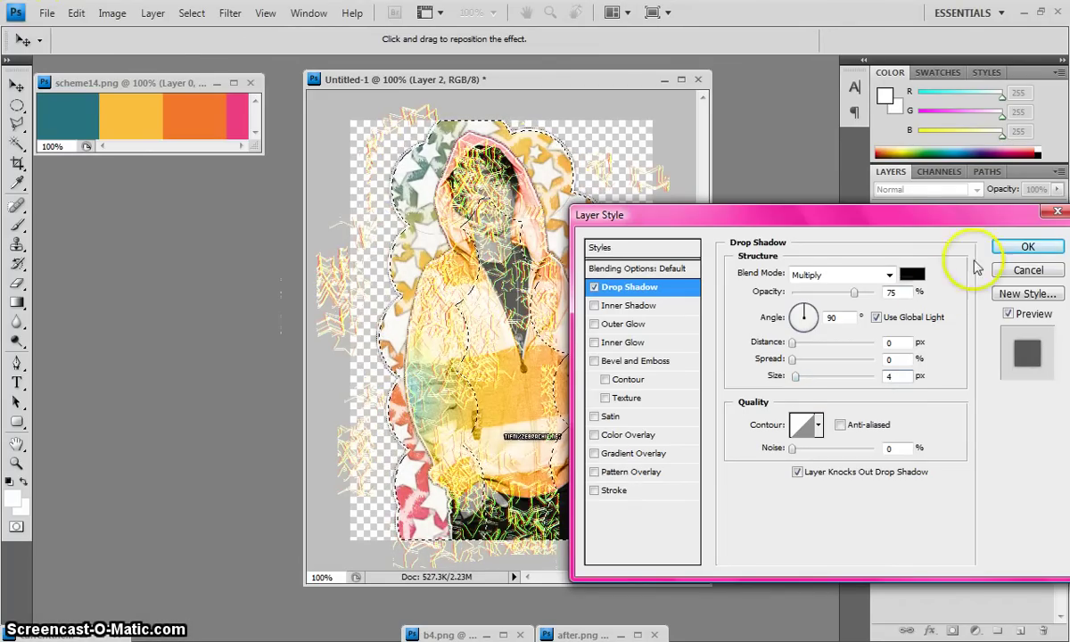
pyautogui.click(1025, 246)
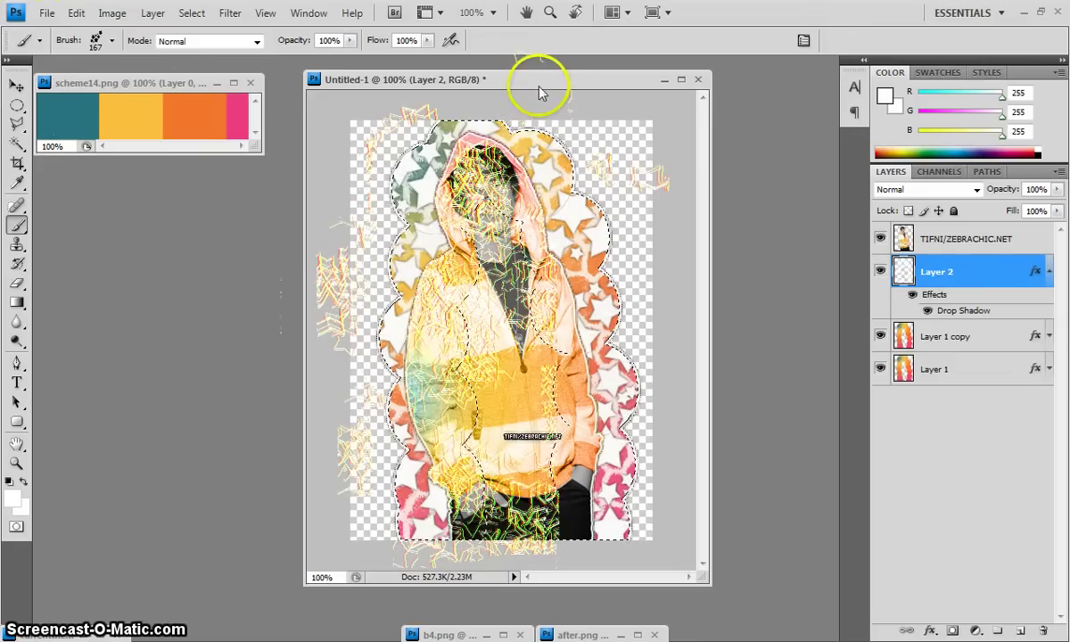
# Step: Switch to the Polygonal Lasso and deselect the palette-shaped selection
pyautogui.moveTo(535, 78)
pyautogui.mouseDown()
pyautogui.moveTo(553, 89)
pyautogui.moveTo(538, 86)
pyautogui.mouseUp()
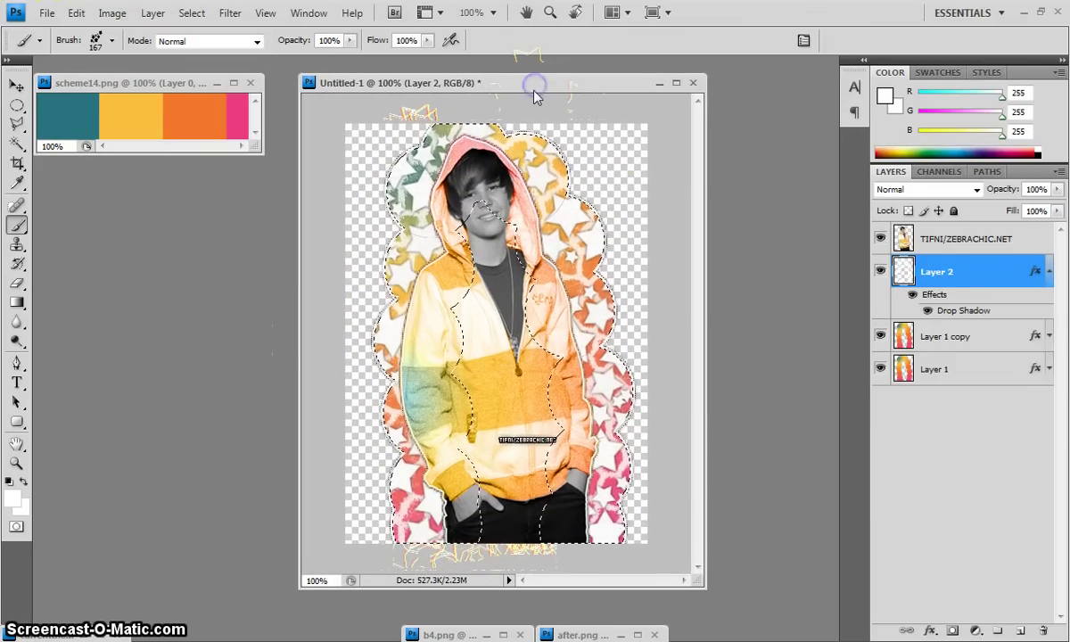
pyautogui.click(151, 14)
pyautogui.click(205, 67)
pyautogui.rightClick(533, 276)
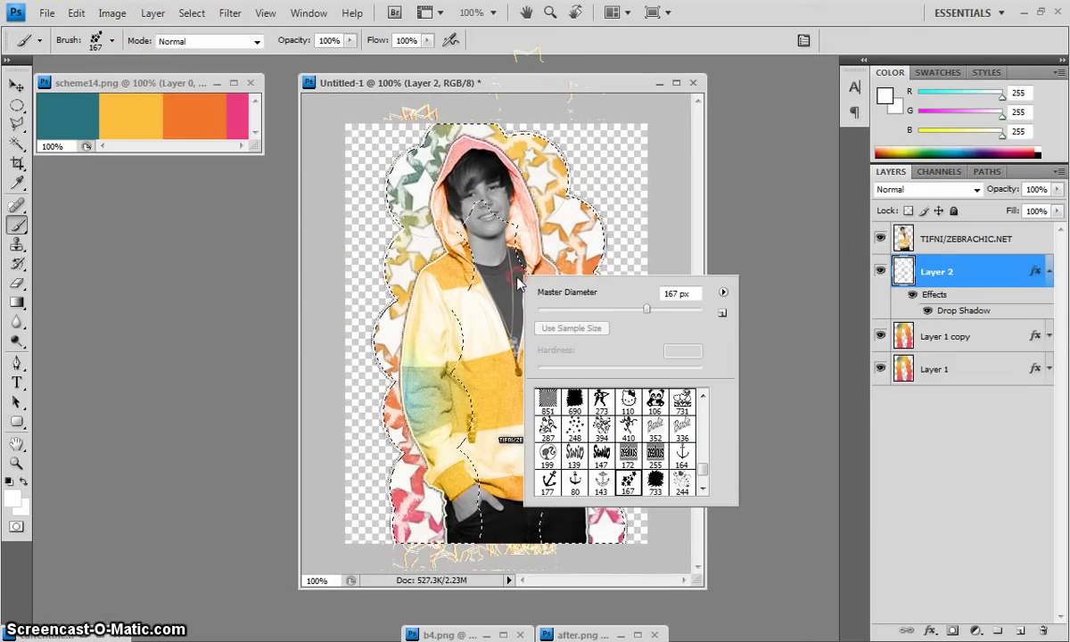
pyautogui.click(18, 124)
pyautogui.rightClick(528, 243)
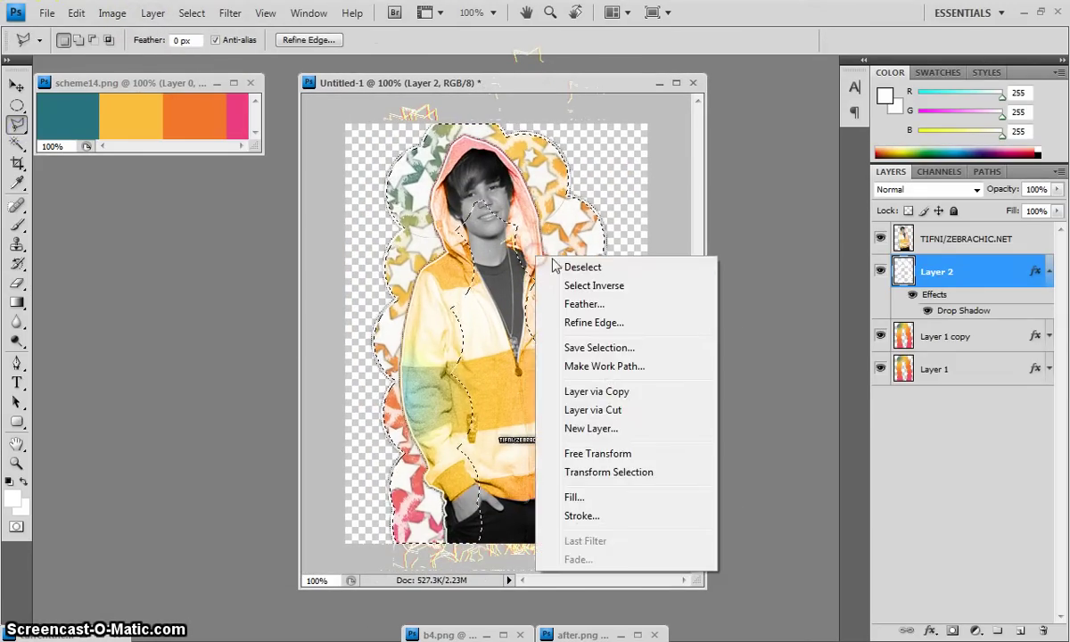
pyautogui.click(580, 263)
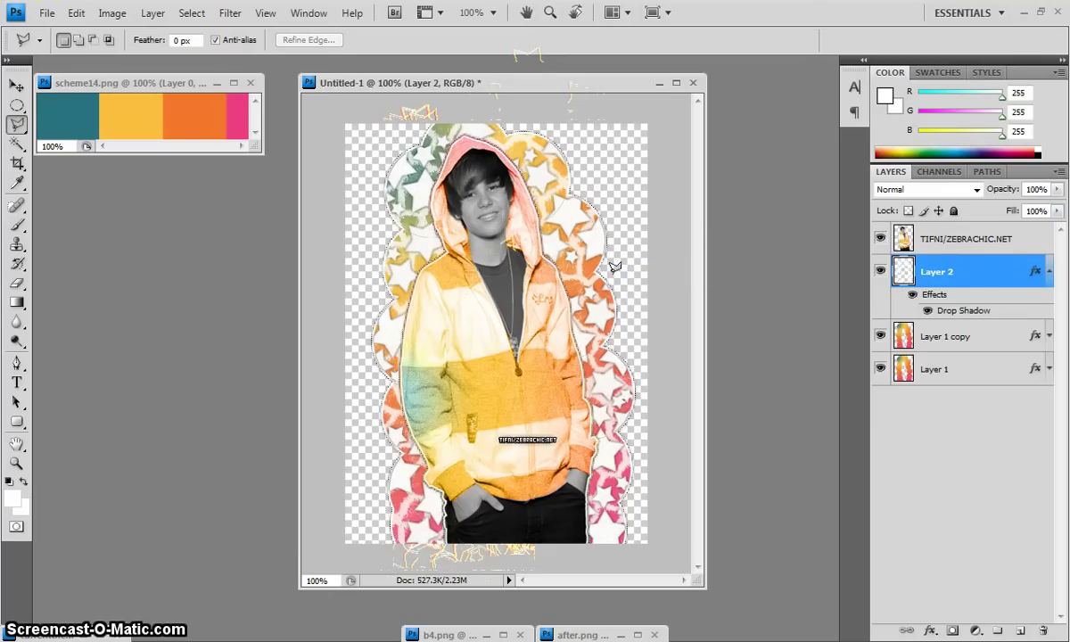
pyautogui.moveTo(552, 91)
pyautogui.mouseDown()
pyautogui.moveTo(530, 83)
pyautogui.moveTo(539, 83)
pyautogui.mouseUp()
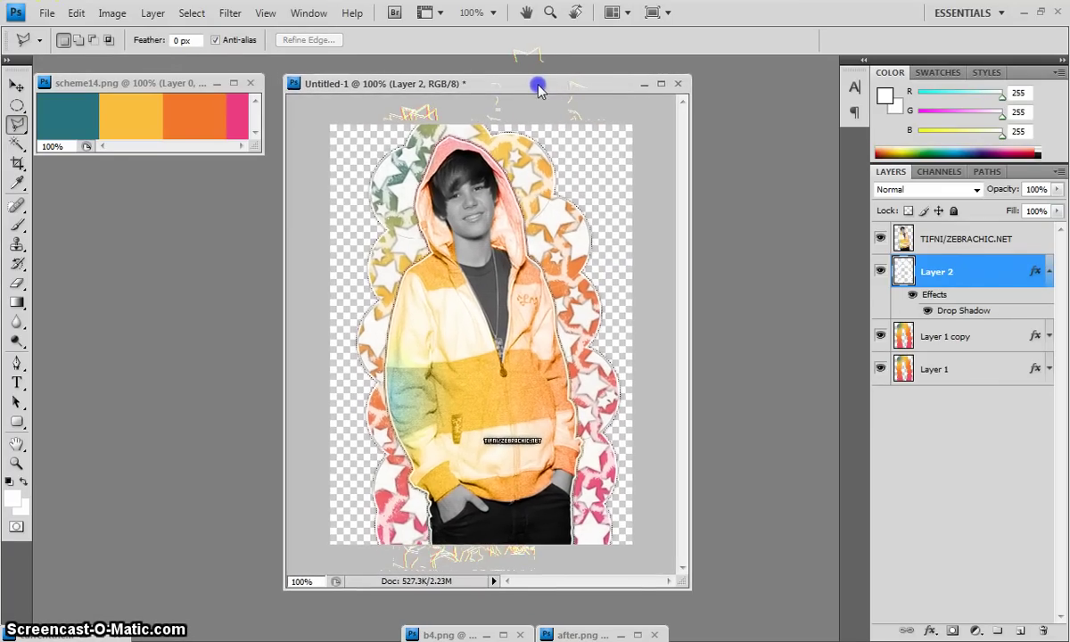
# Step: Collapse Layer 2's effects and lower its opacity to 82%
pyautogui.click(1050, 278)
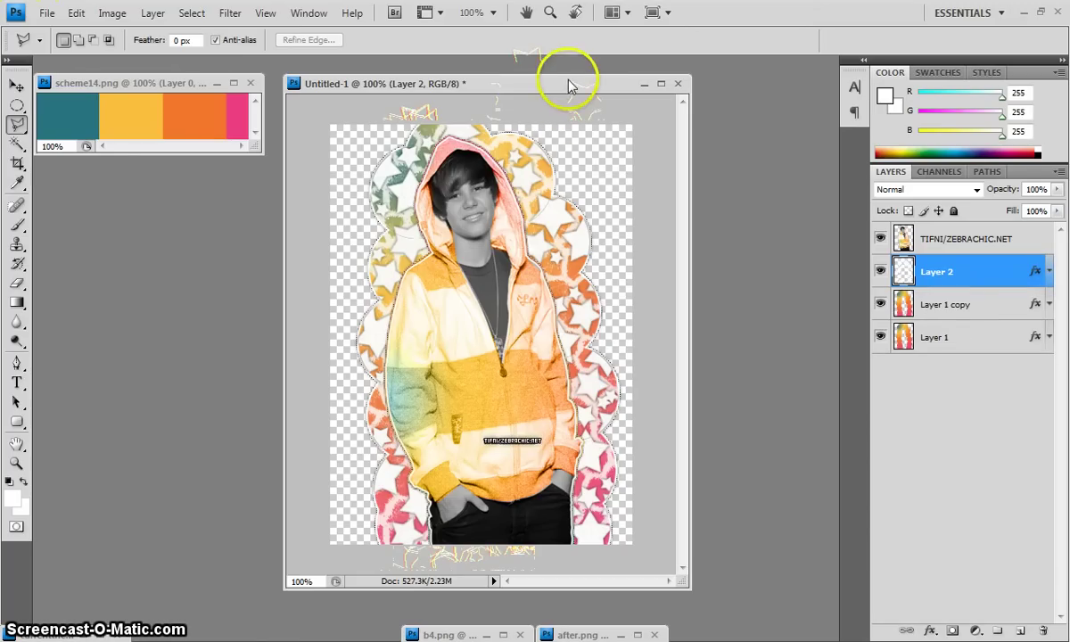
pyautogui.click(1056, 189)
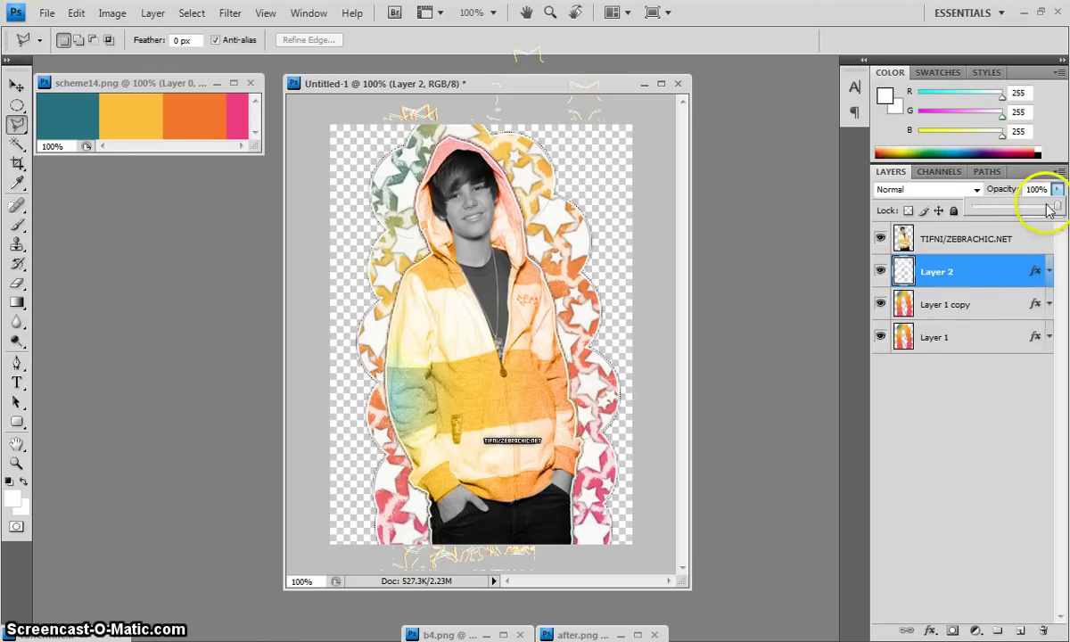
pyautogui.moveTo(1054, 208); pyautogui.dragTo(1031, 211)
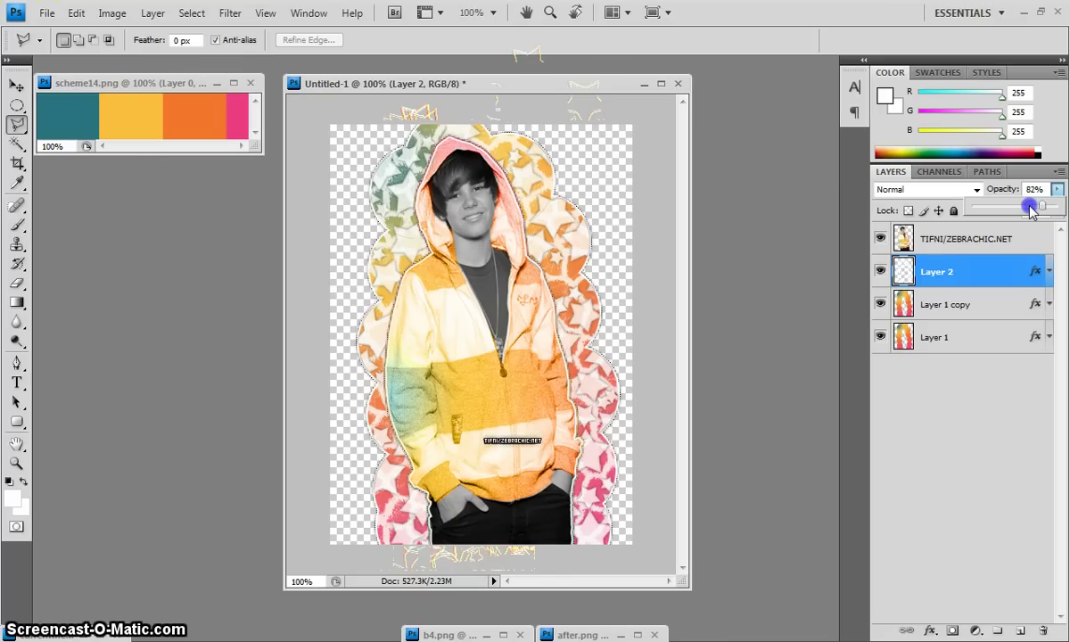
pyautogui.moveTo(470, 79); pyautogui.dragTo(493, 78)
# Step: Merge all visible layers into Layer 2 and nudge it slightly left and down
pyautogui.click(157, 13)
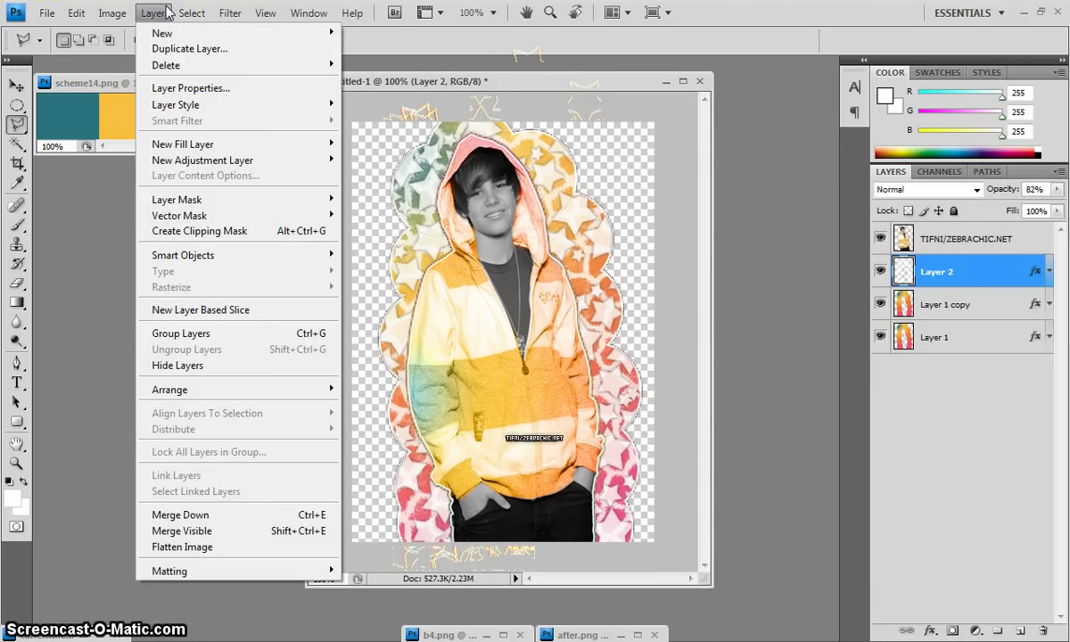
pyautogui.click(737, 337)
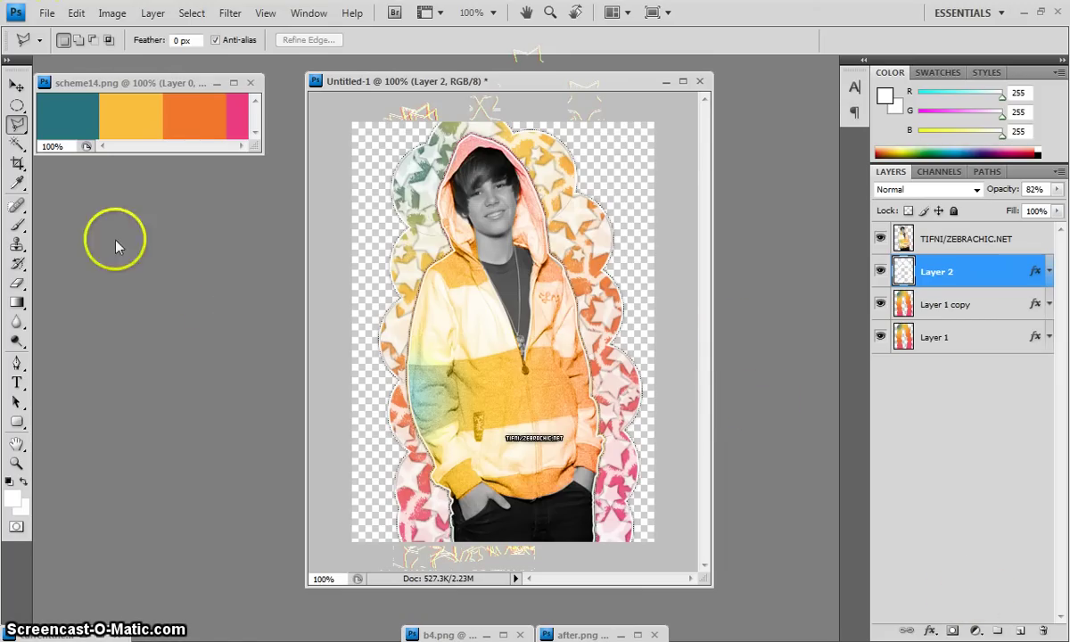
pyautogui.click(161, 13)
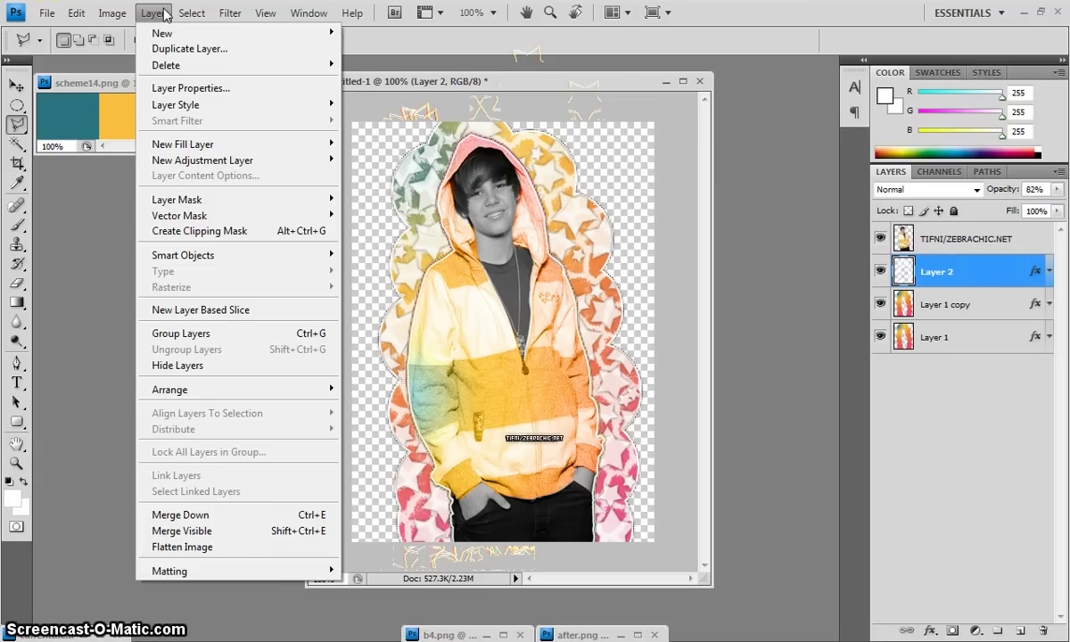
pyautogui.click(185, 531)
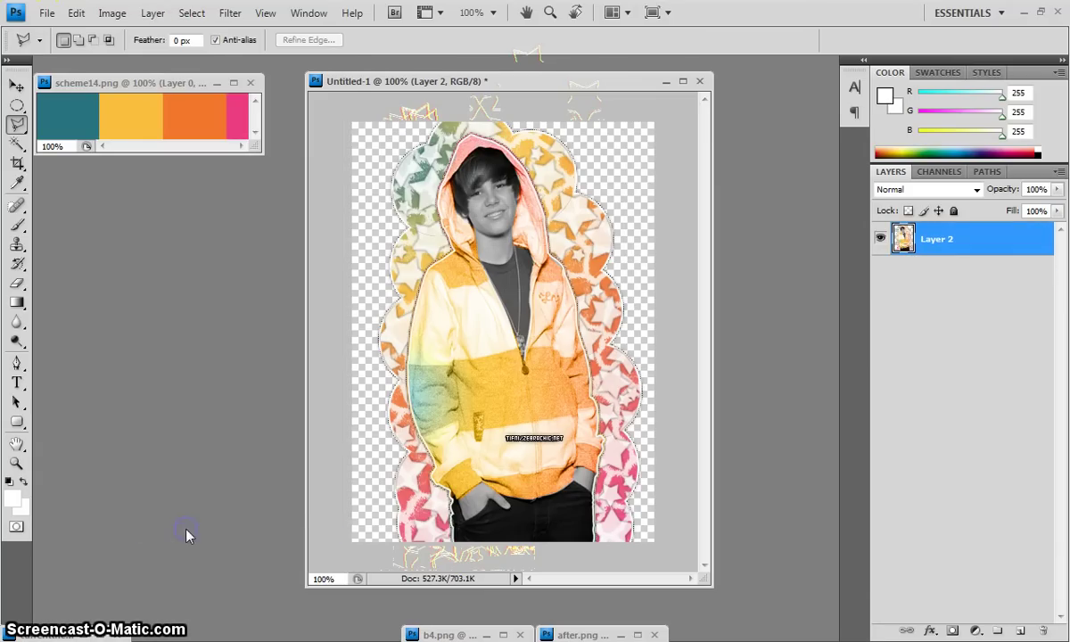
pyautogui.click(17, 85)
pyautogui.moveTo(575, 230); pyautogui.dragTo(562, 238)
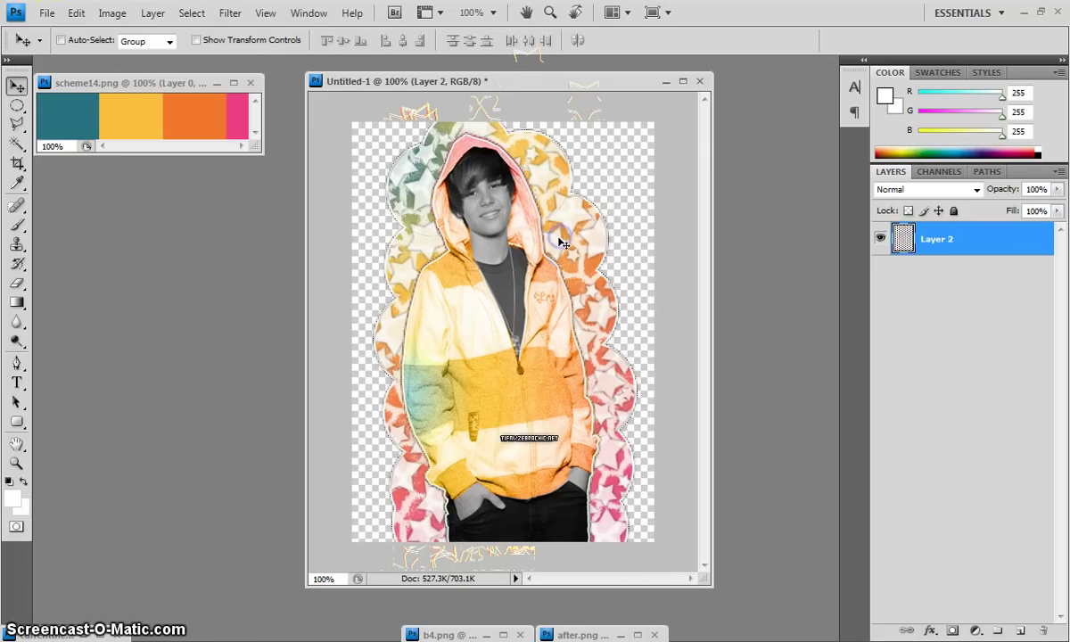